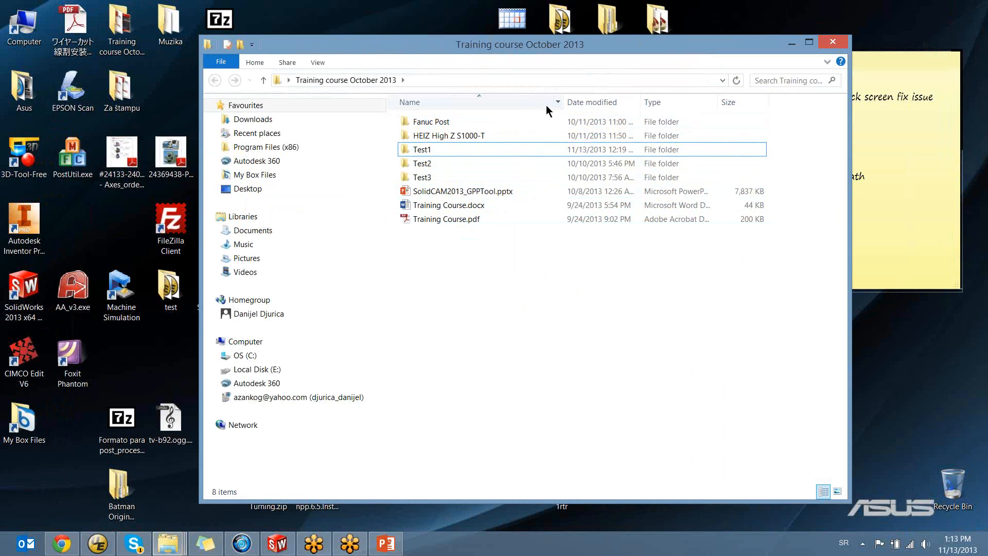
Minimize the training course folder window, switch to SolidWorks and look over the plate model
{"action": "left_click", "coordinate": [792, 44]}
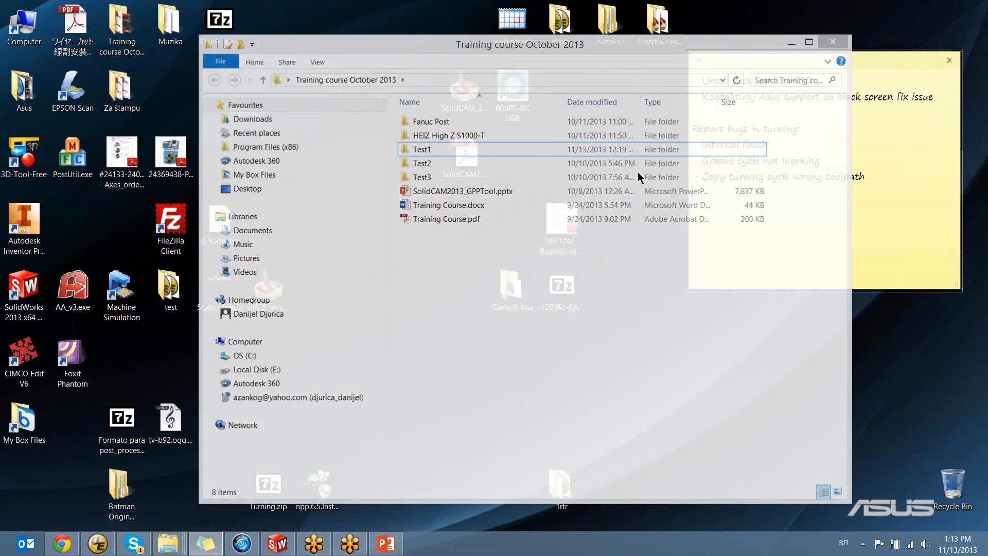
{"action": "mouse_move", "coordinate": [383, 549]}
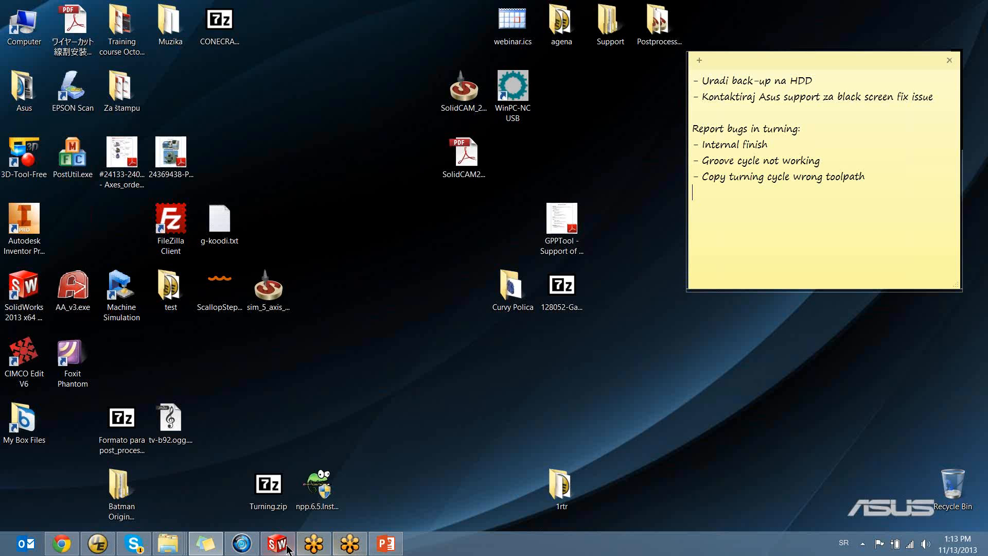
{"action": "left_click", "coordinate": [277, 543]}
{"action": "middle_click_drag", "start_coordinate": [553, 205], "coordinate": [493, 225]}
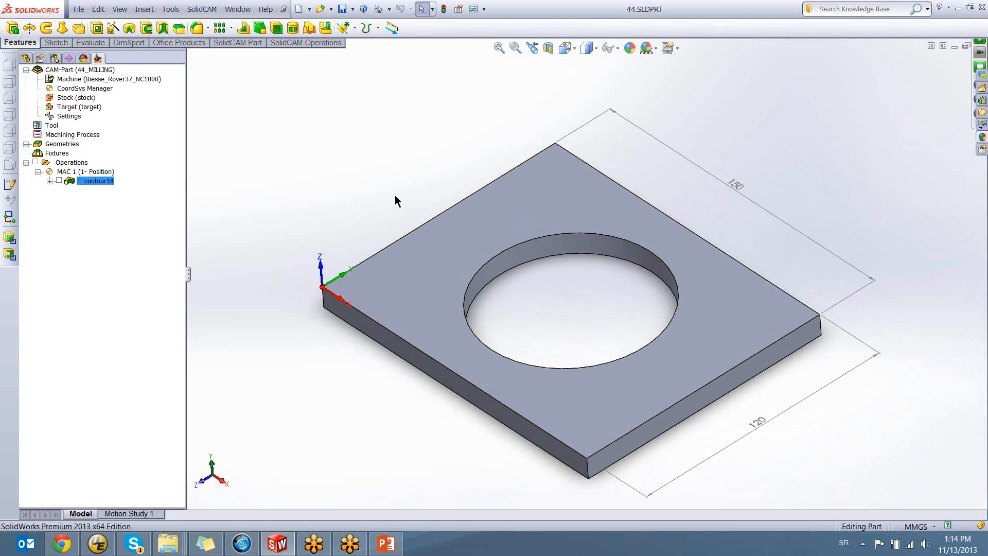
{"action": "middle_click_drag", "start_coordinate": [588, 205], "coordinate": [620, 155]}
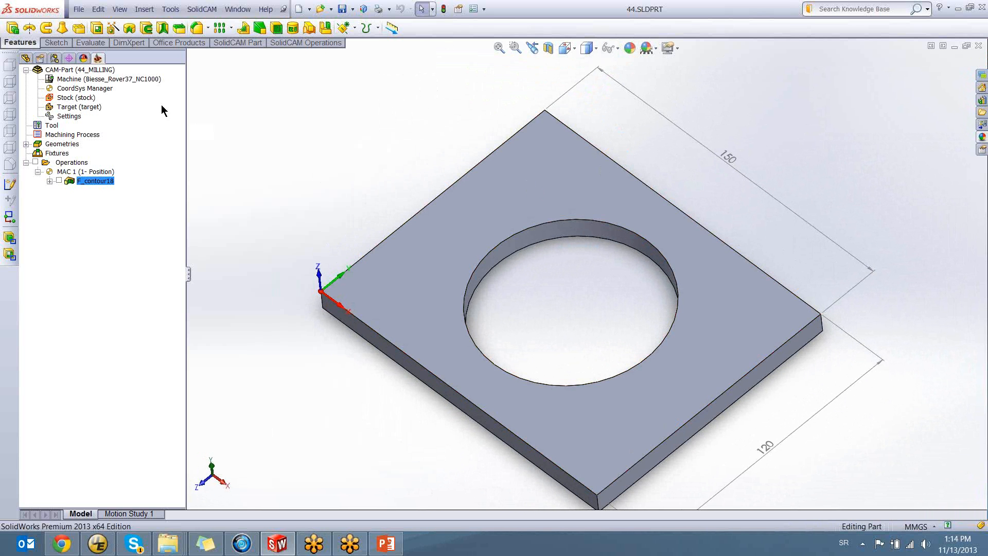
Select the machine entry of the 44_MILLING CAM-Part to examine which post-processor it uses
{"action": "left_click", "coordinate": [132, 80]}
{"action": "left_click", "coordinate": [97, 70]}
{"action": "left_click", "coordinate": [95, 80]}
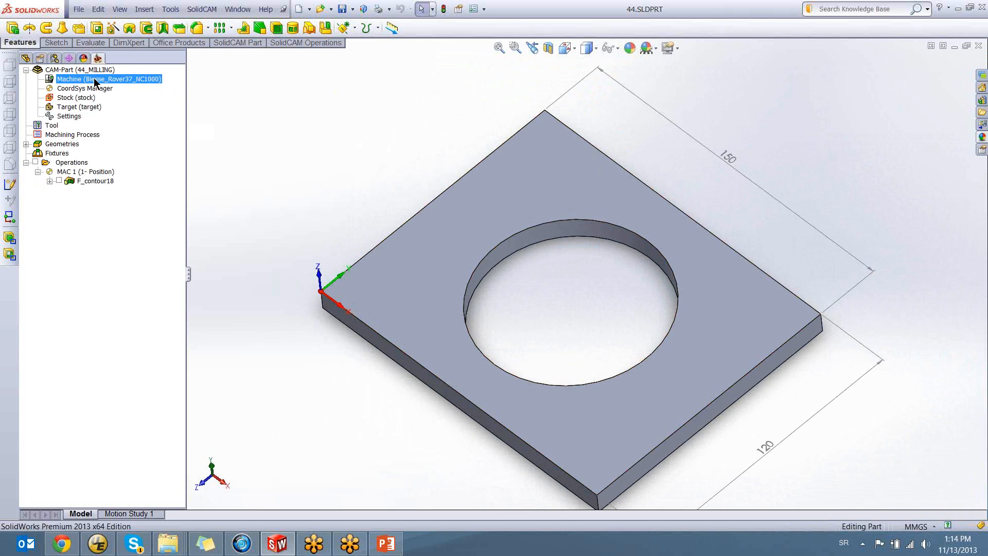
{"action": "middle_click_drag", "start_coordinate": [555, 223], "coordinate": [541, 188], "text": "ctrl"}
{"action": "middle_click_drag", "start_coordinate": [550, 227], "coordinate": [565, 213]}
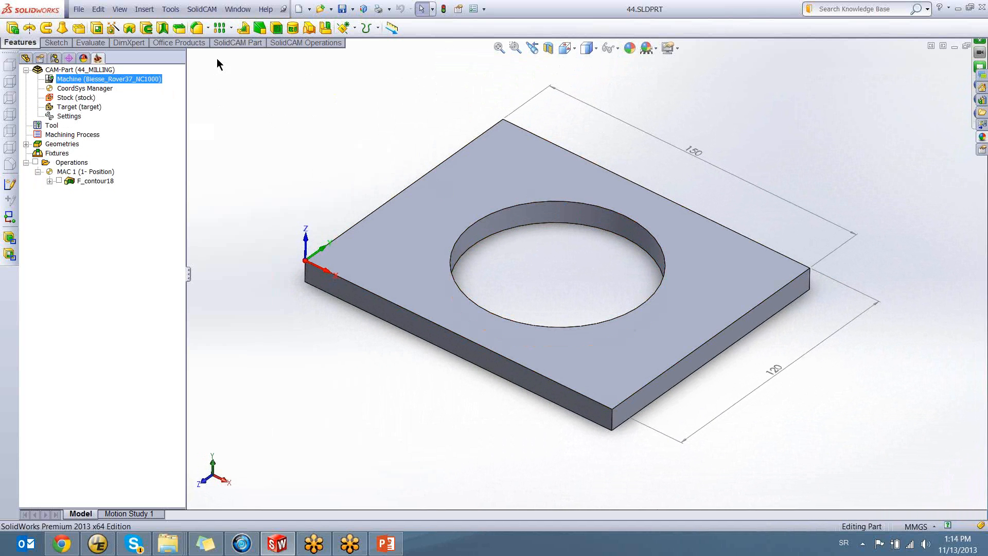
View the Default CNC-Controller page of the SolidCAM Settings while the CAM-Part is open, and cancel the settings
{"action": "left_click", "coordinate": [202, 9]}
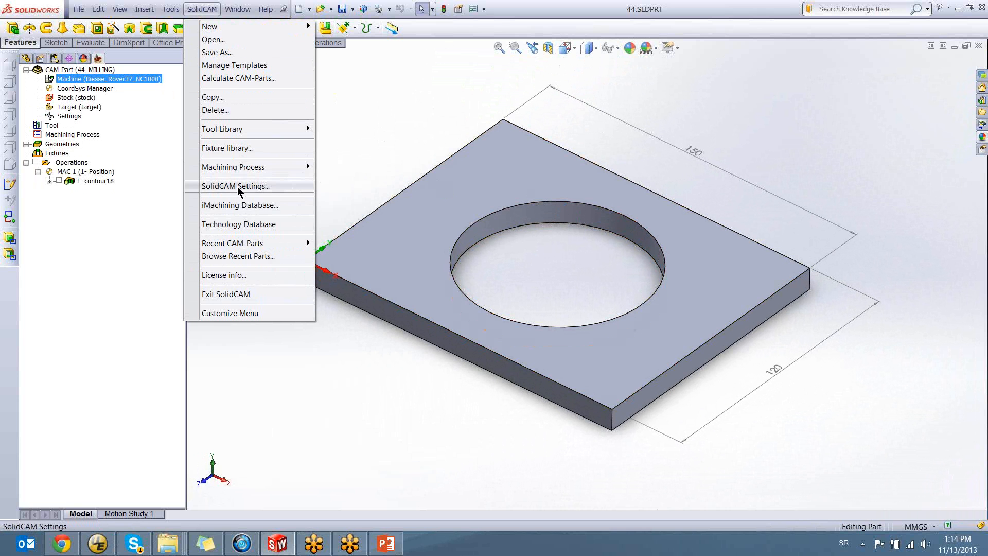
{"action": "left_click", "coordinate": [250, 189]}
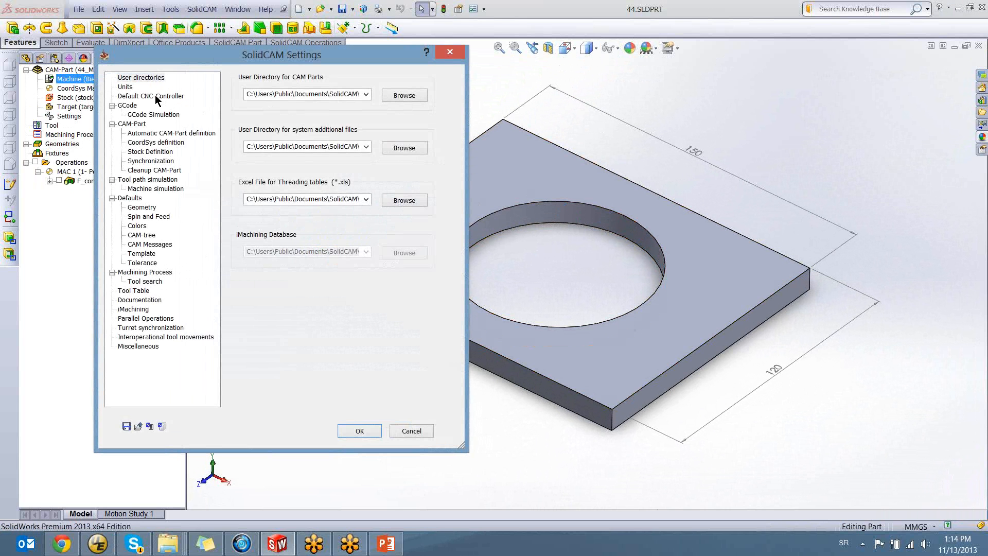
{"action": "left_click", "coordinate": [156, 97]}
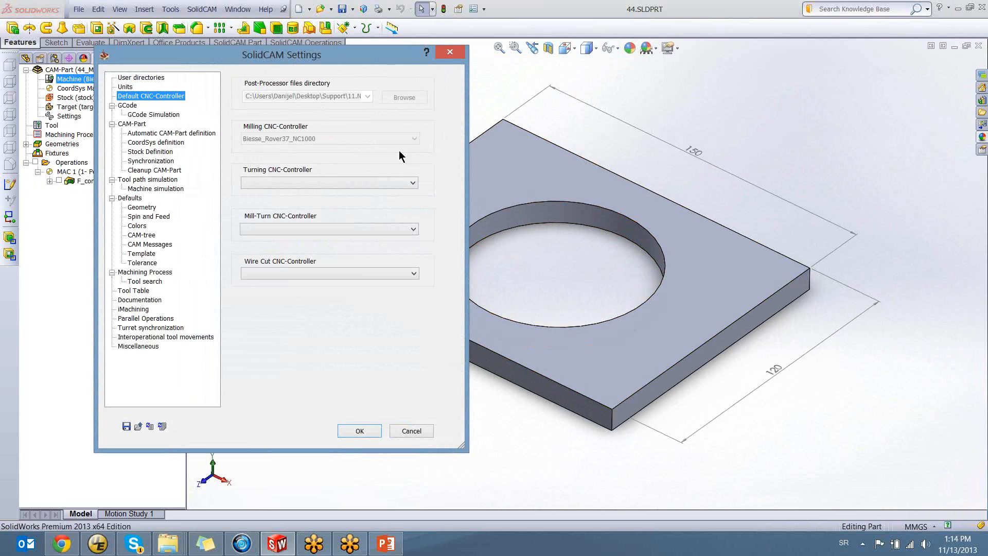
{"action": "left_click_drag", "start_coordinate": [339, 57], "coordinate": [828, 96]}
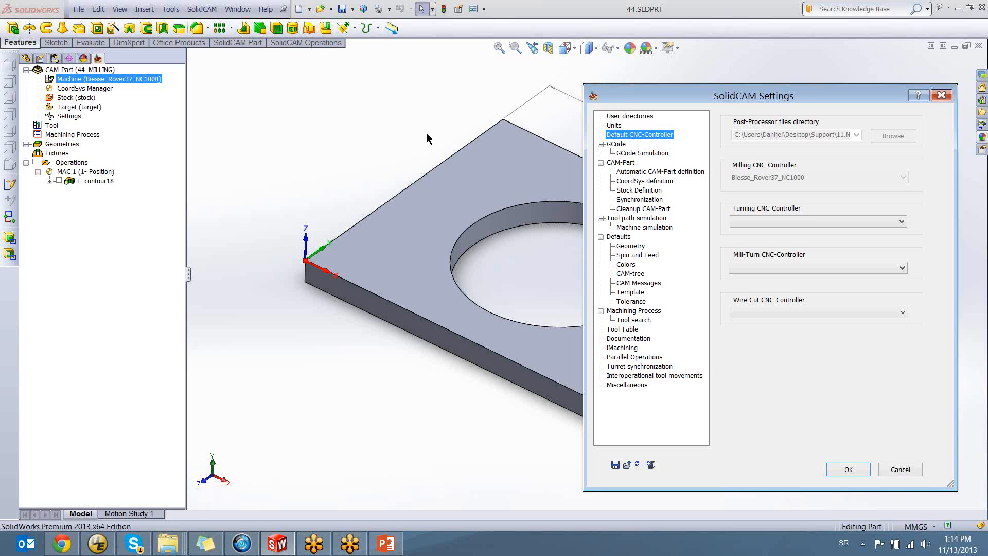
{"action": "left_click", "coordinate": [910, 469]}
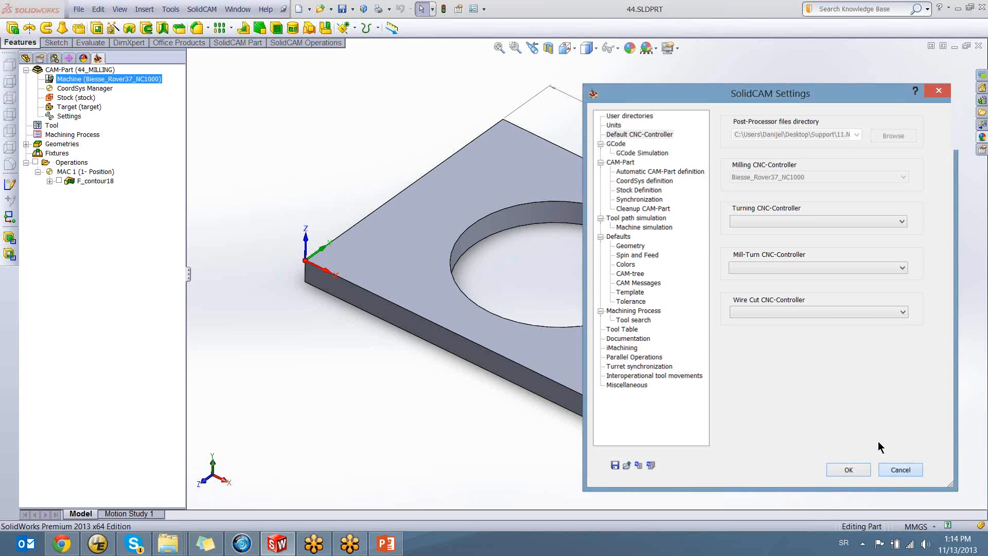
Exit the open CAM-Part and bring up the post-processor files directory on the Default CNC-Controller page of the SolidCAM Settings
{"action": "left_click", "coordinate": [202, 10]}
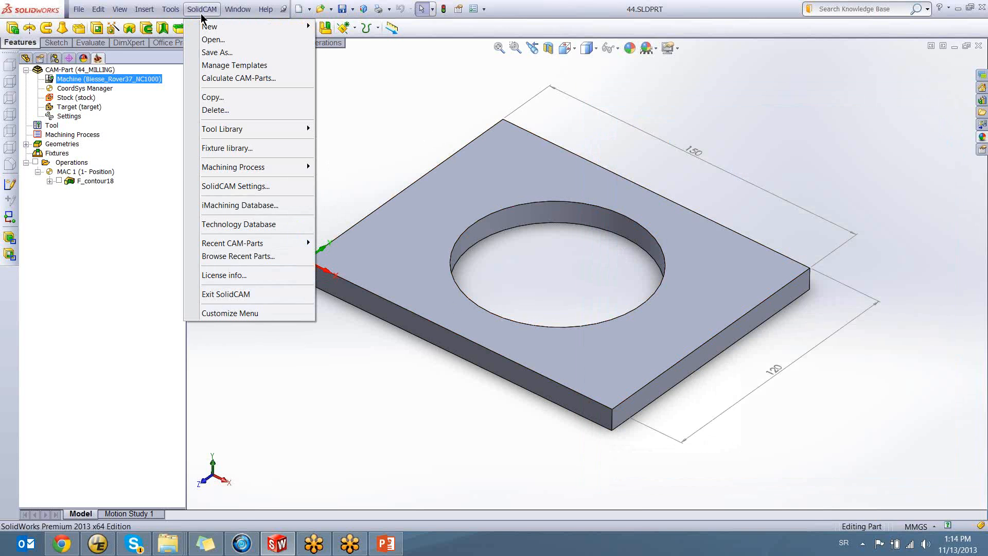
{"action": "left_click", "coordinate": [204, 295]}
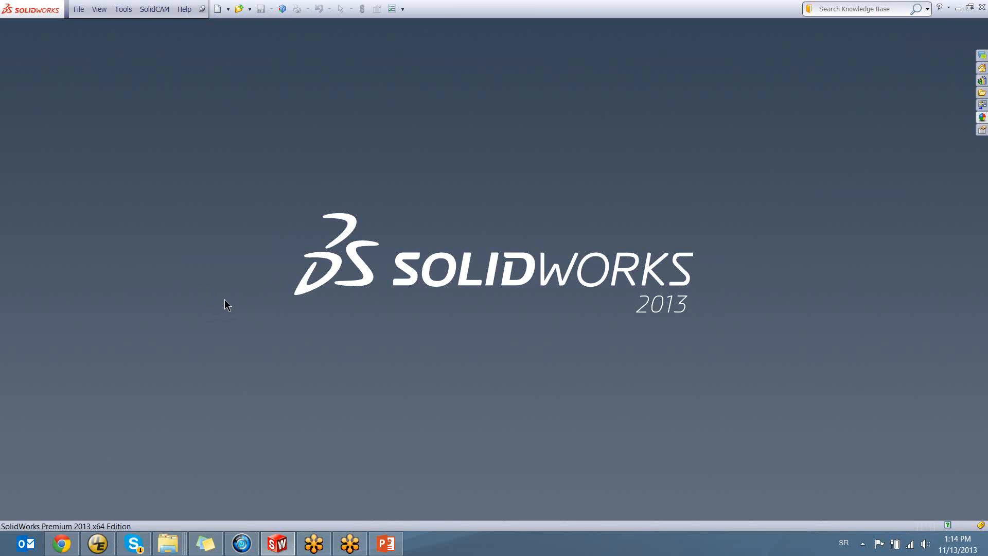
{"action": "left_click", "coordinate": [154, 9]}
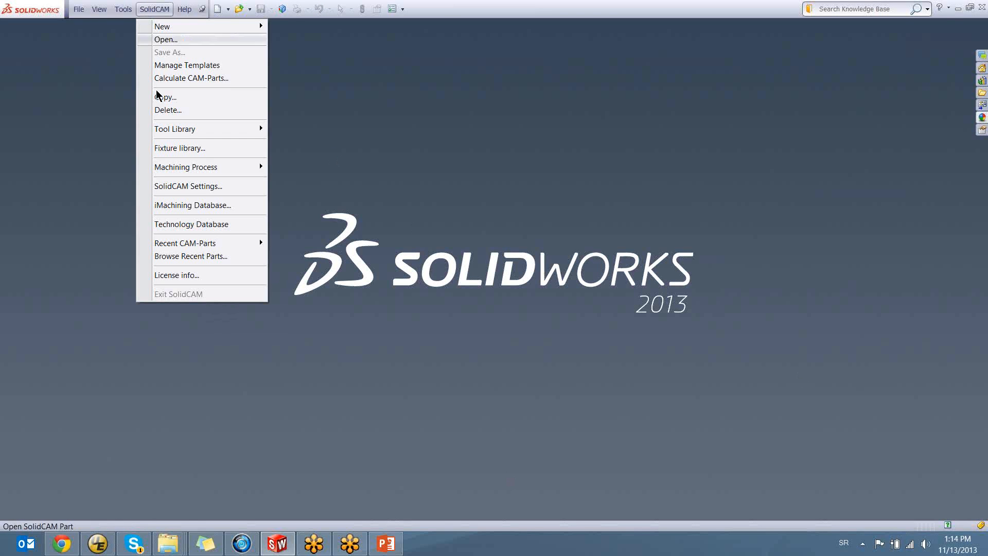
{"action": "left_click", "coordinate": [160, 187]}
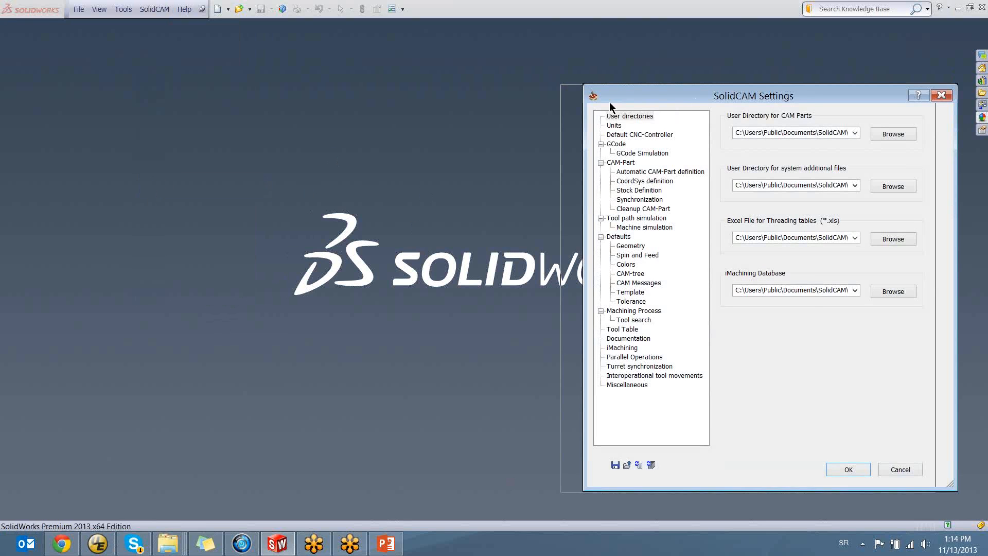
{"action": "left_click_drag", "start_coordinate": [610, 103], "coordinate": [254, 109]}
{"action": "left_click", "coordinate": [269, 142]}
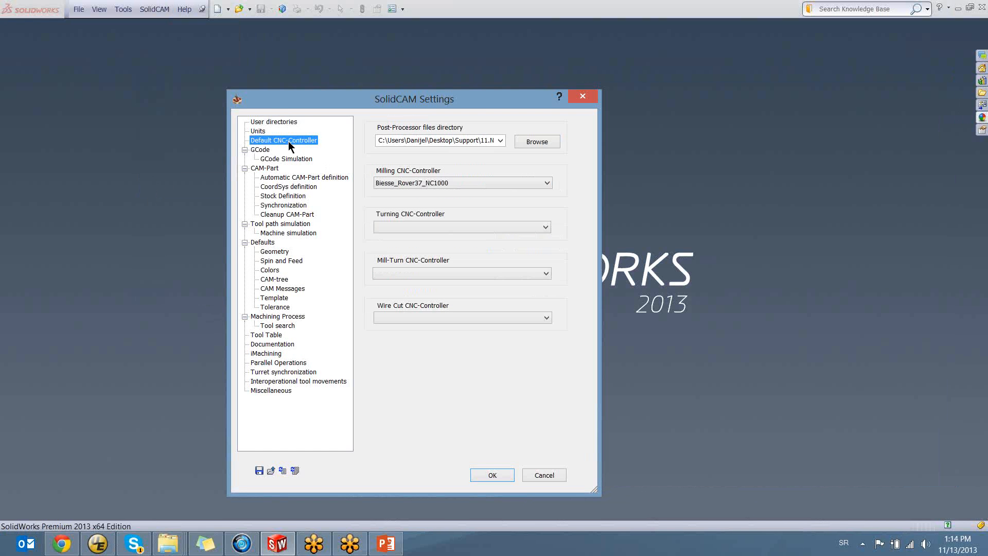
{"action": "left_click", "coordinate": [474, 140]}
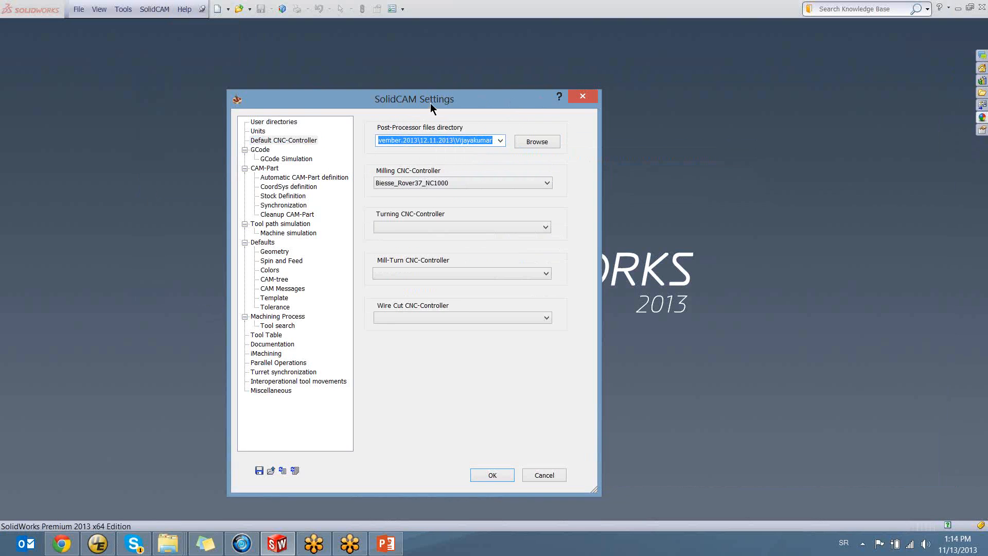
{"action": "left_click_drag", "start_coordinate": [442, 98], "coordinate": [463, 91]}
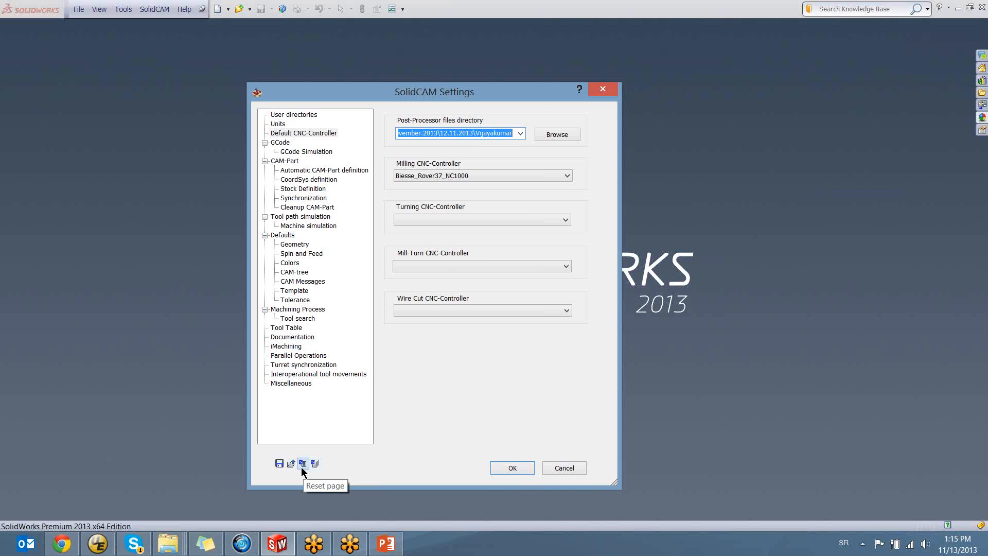
Look through the User directories, Units, GCode Simulation, Automatic CAM-Part definition and CoordSys definition settings pages
{"action": "left_click", "coordinate": [306, 134]}
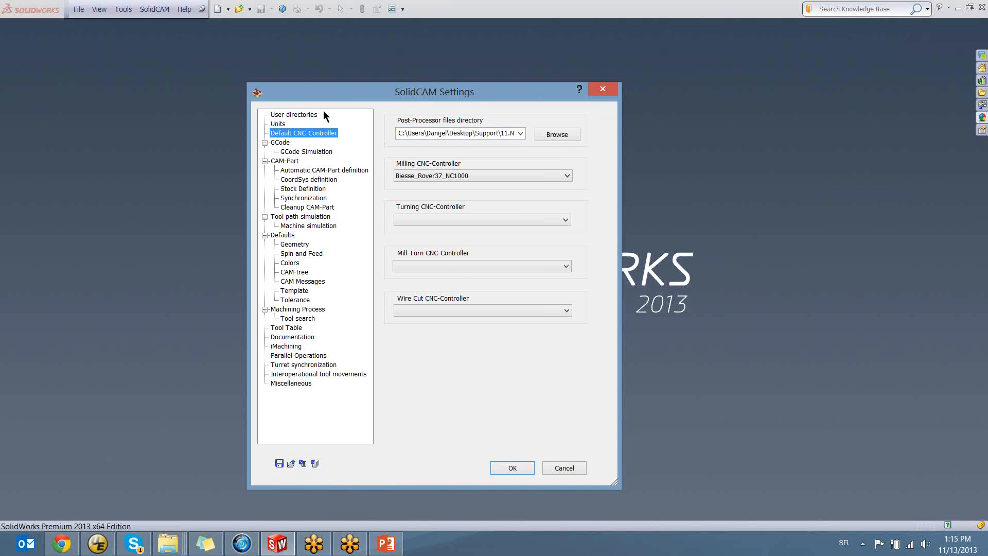
{"action": "left_click", "coordinate": [296, 114]}
{"action": "left_click", "coordinate": [279, 124]}
{"action": "left_click", "coordinate": [288, 133]}
{"action": "left_click", "coordinate": [294, 152]}
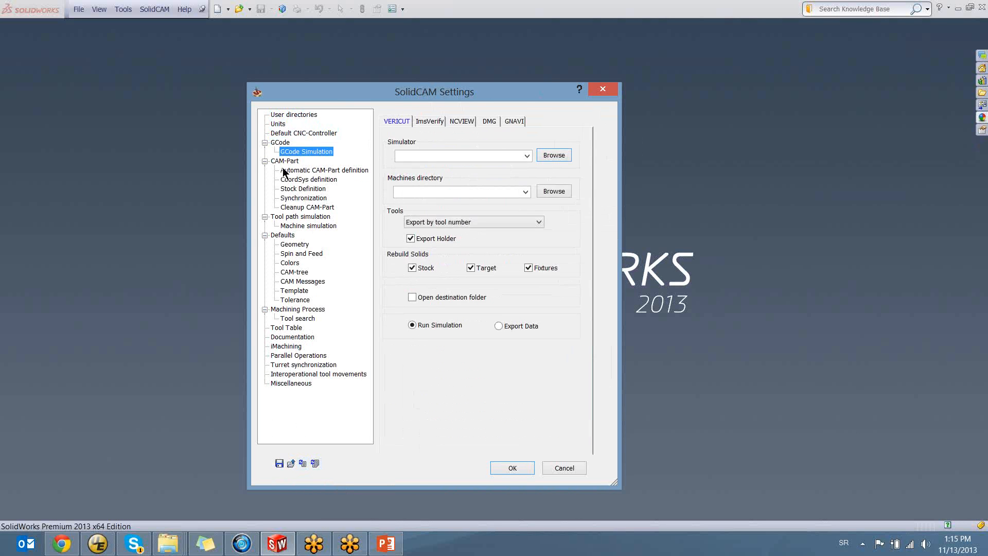
{"action": "left_click", "coordinate": [288, 171]}
{"action": "left_click", "coordinate": [286, 181]}
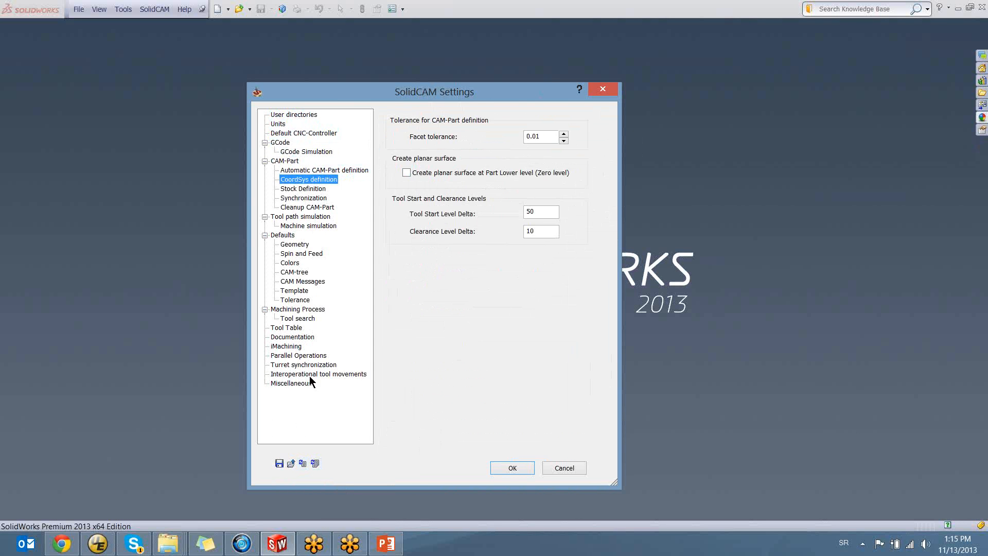
Reset only the Default CNC-Controller settings page to its default values
{"action": "left_click", "coordinate": [300, 133]}
{"action": "left_click", "coordinate": [302, 464]}
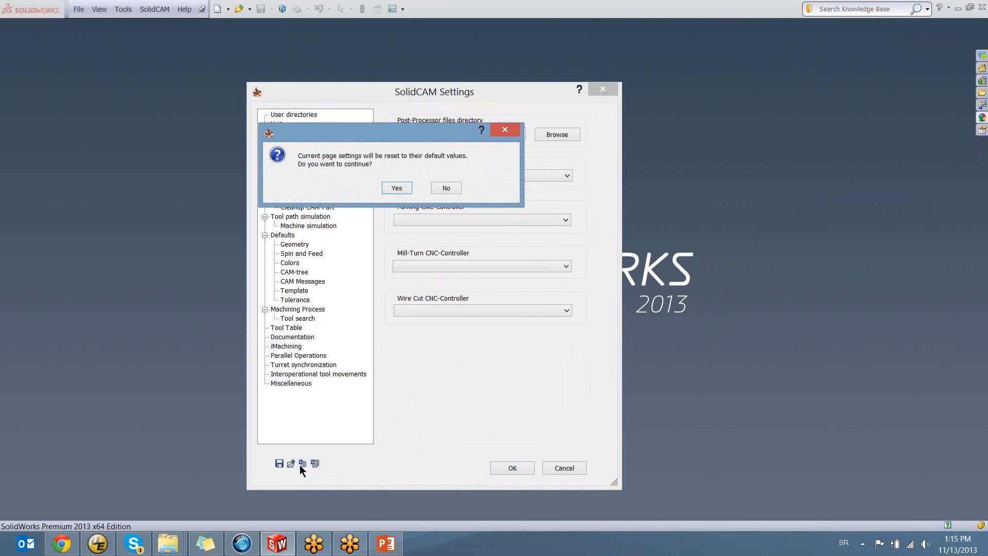
{"action": "left_click", "coordinate": [387, 187]}
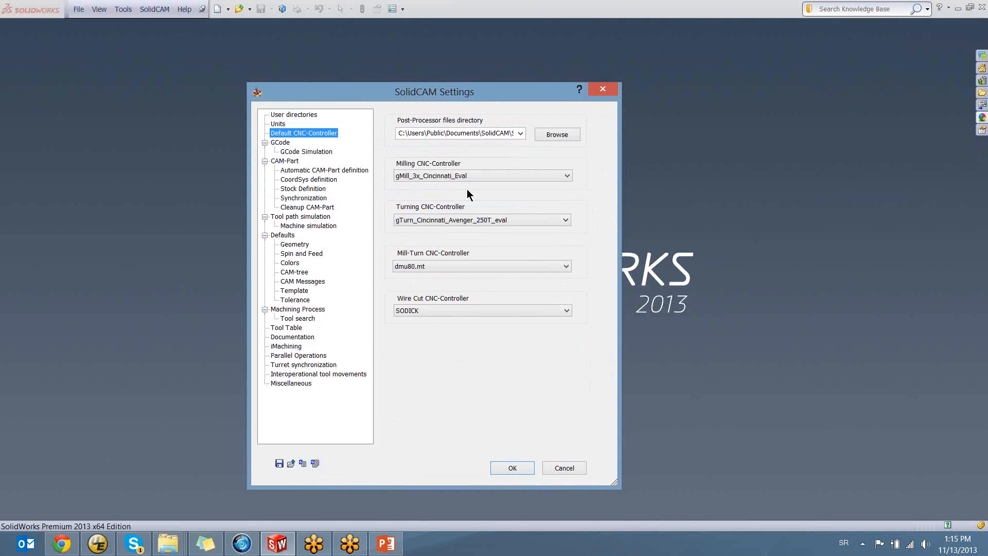
Examine the full path in the post-processor files directory field
{"action": "left_click", "coordinate": [426, 134]}
{"action": "left_click", "coordinate": [427, 133]}
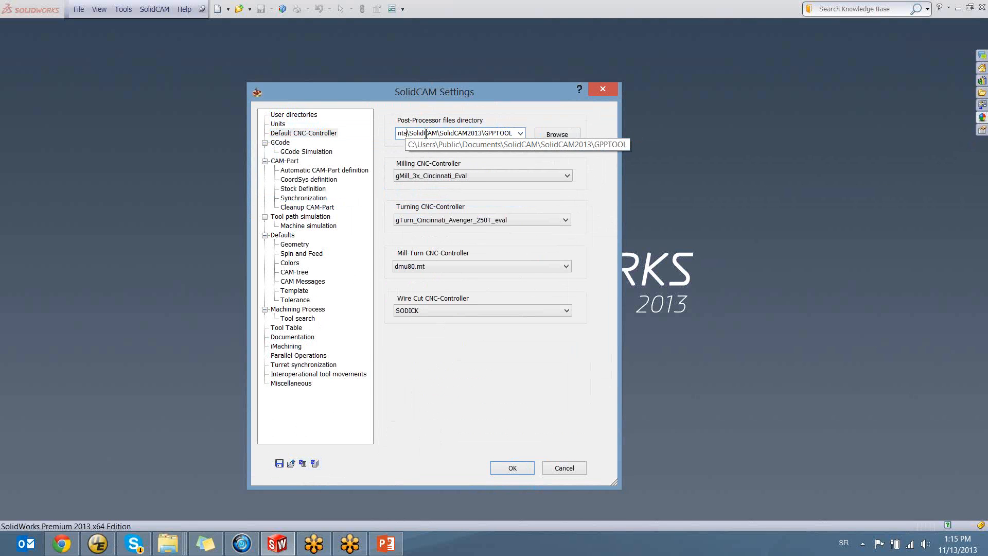
{"action": "left_click_drag", "start_coordinate": [413, 133], "coordinate": [573, 139]}
{"action": "left_click", "coordinate": [508, 132]}
{"action": "left_click_drag", "start_coordinate": [514, 134], "coordinate": [439, 133]}
{"action": "left_click", "coordinate": [424, 134]}
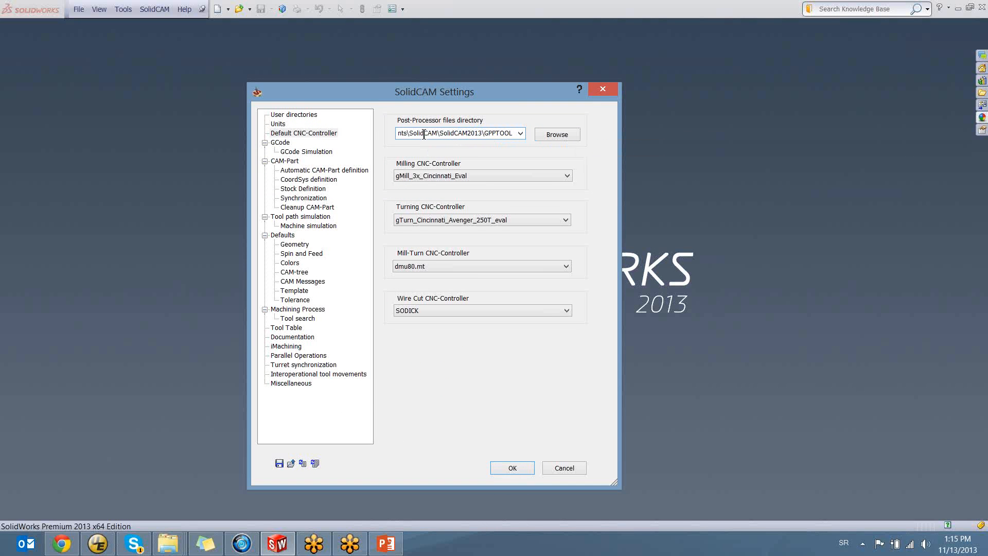
Review the default milling, turning, mill-turn and wire cut CNC-controllers without changing them, and accept the SolidCAM Settings
{"action": "left_click", "coordinate": [421, 175]}
{"action": "left_click", "coordinate": [421, 176]}
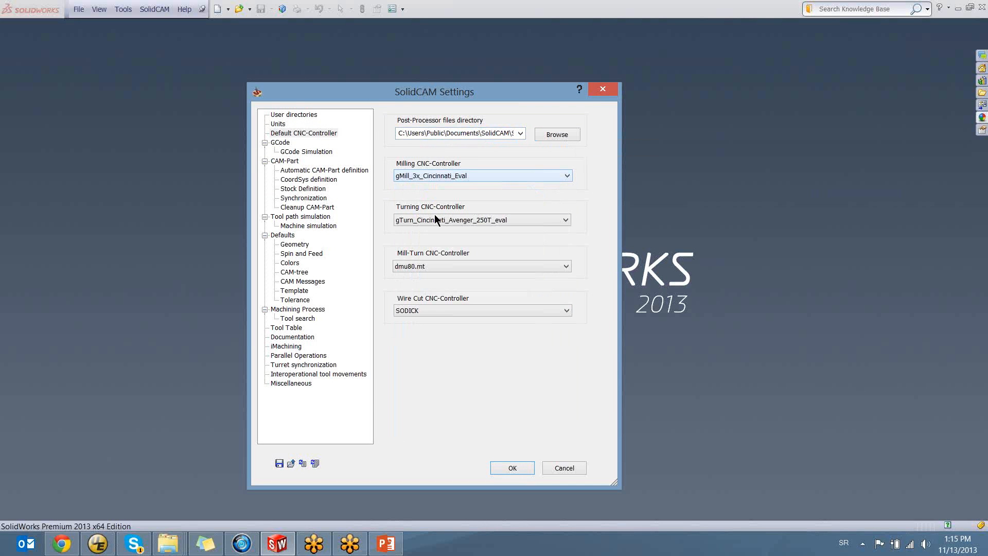
{"action": "left_click", "coordinate": [433, 217]}
{"action": "left_click", "coordinate": [434, 218]}
{"action": "left_click", "coordinate": [422, 266]}
{"action": "left_click", "coordinate": [421, 266]}
{"action": "left_click", "coordinate": [418, 311]}
{"action": "left_click", "coordinate": [418, 311]}
{"action": "left_click", "coordinate": [505, 469]}
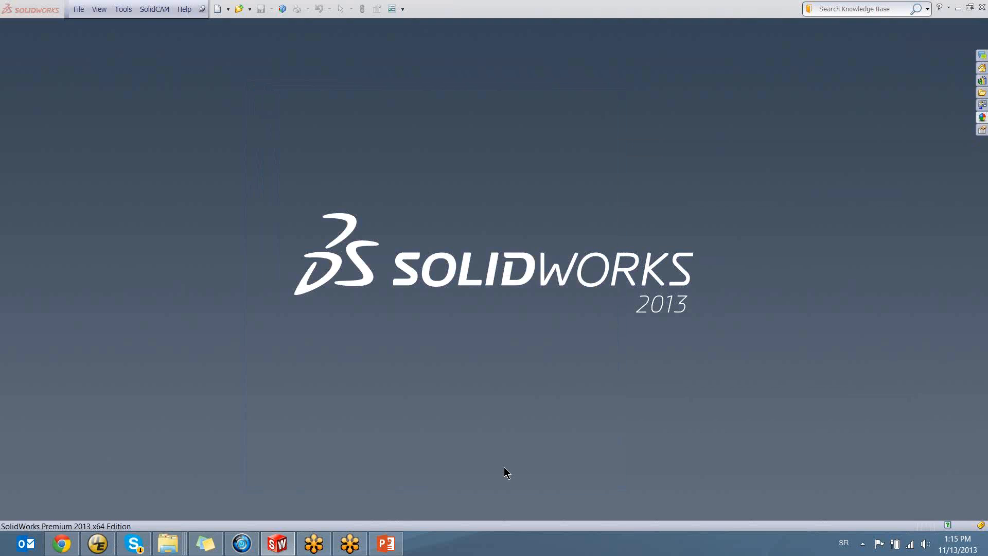
Reopen the SolidCAM Settings to check the saved post-processor files directory, and cancel the settings
{"action": "left_click", "coordinate": [150, 9]}
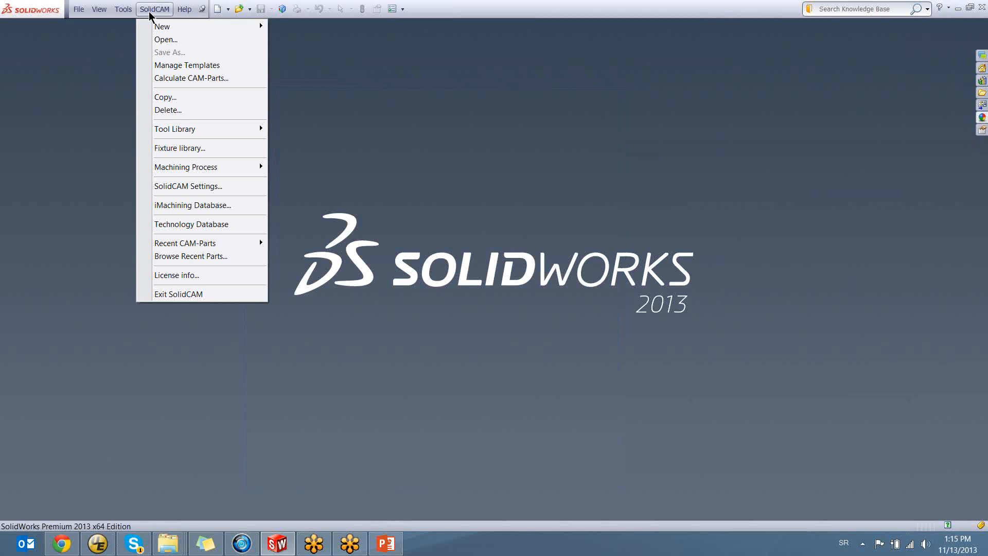
{"action": "left_click", "coordinate": [163, 187]}
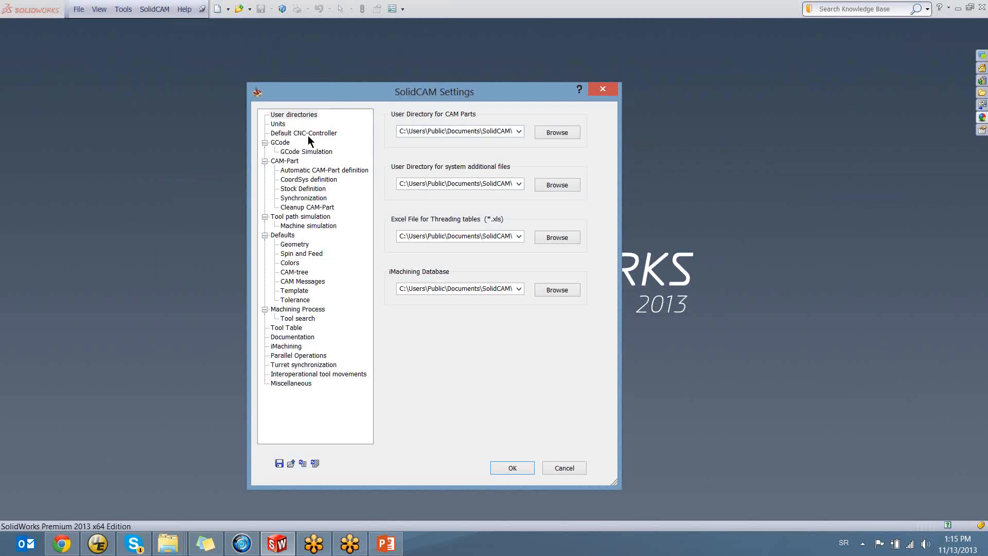
{"action": "left_click", "coordinate": [303, 132]}
{"action": "left_click", "coordinate": [417, 131]}
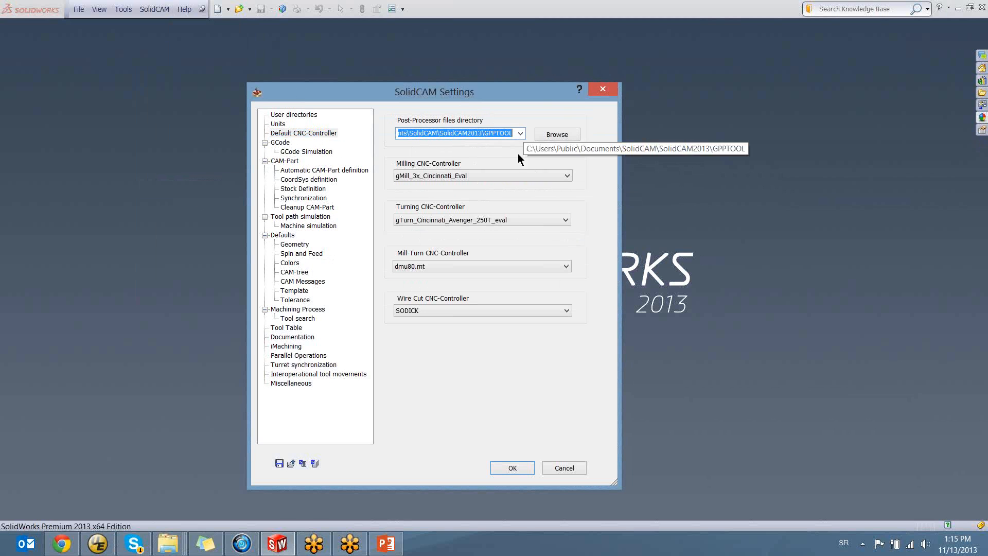
{"action": "left_click", "coordinate": [474, 133]}
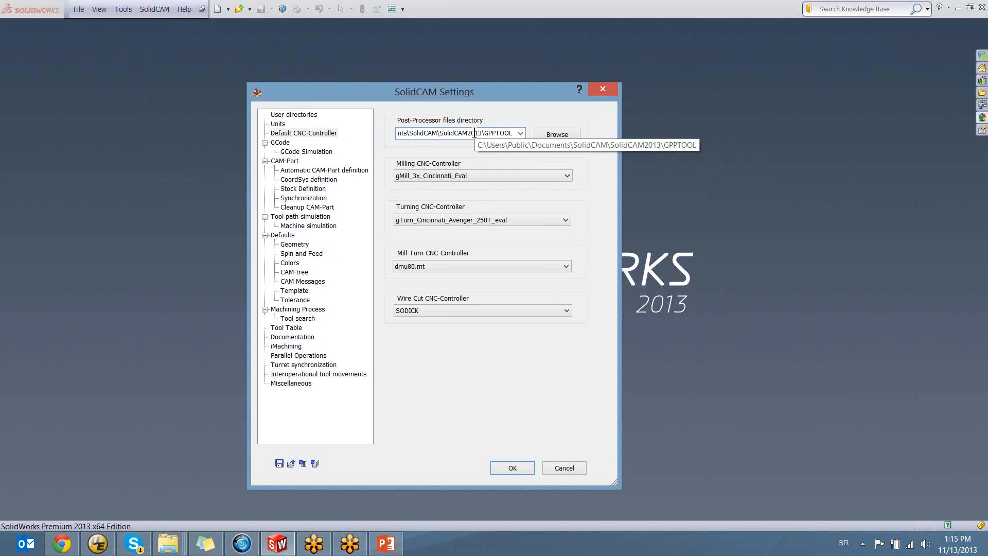
{"action": "left_click", "coordinate": [563, 465]}
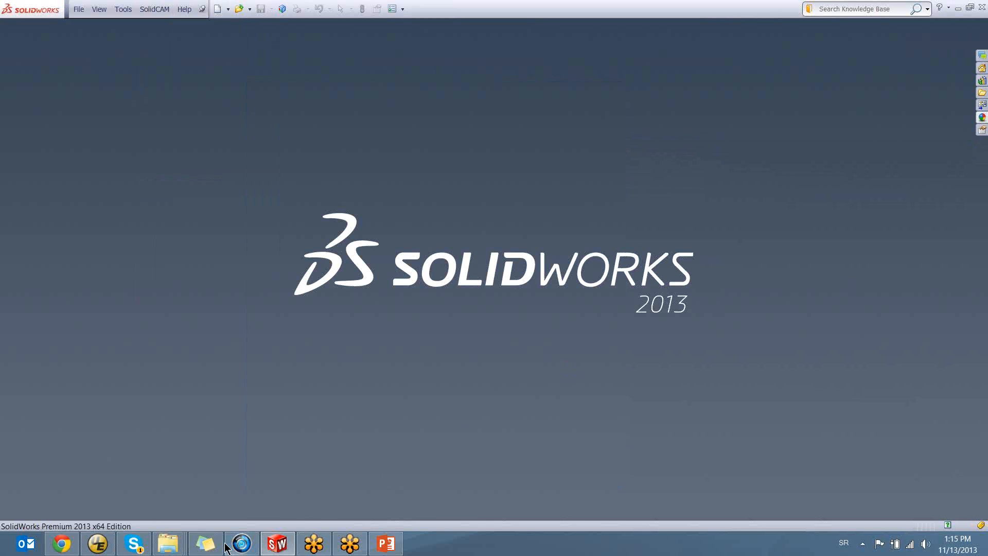
Switch to File Explorer and open the Fanuc Post folder inside Training course October 2013
{"action": "left_click", "coordinate": [174, 551]}
{"action": "left_click", "coordinate": [519, 487]}
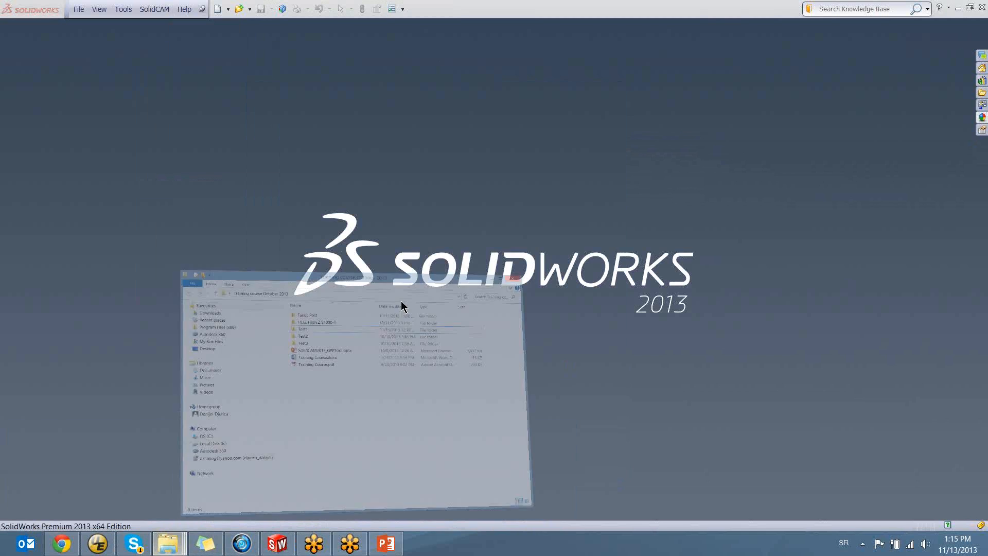
{"action": "left_click", "coordinate": [446, 122]}
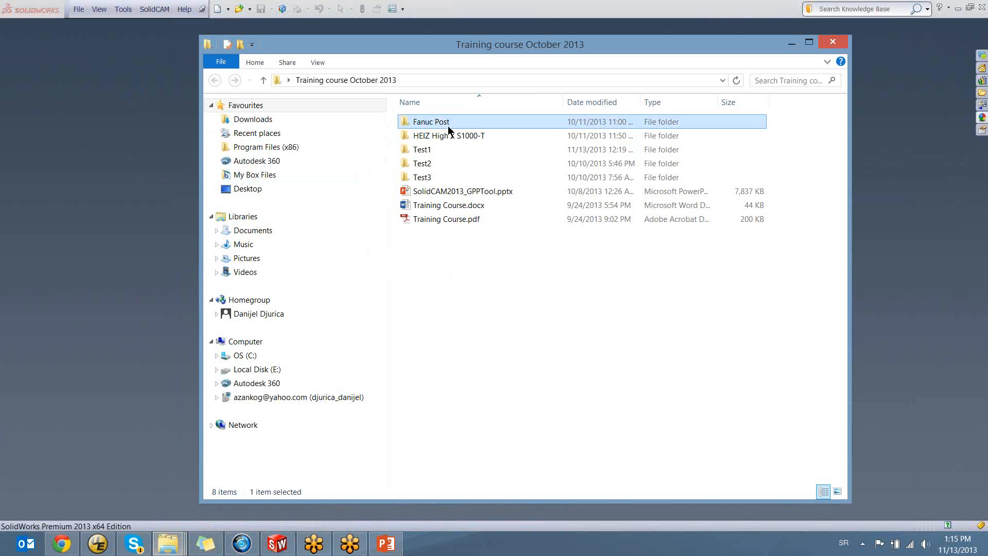
{"action": "double_click", "coordinate": [434, 123]}
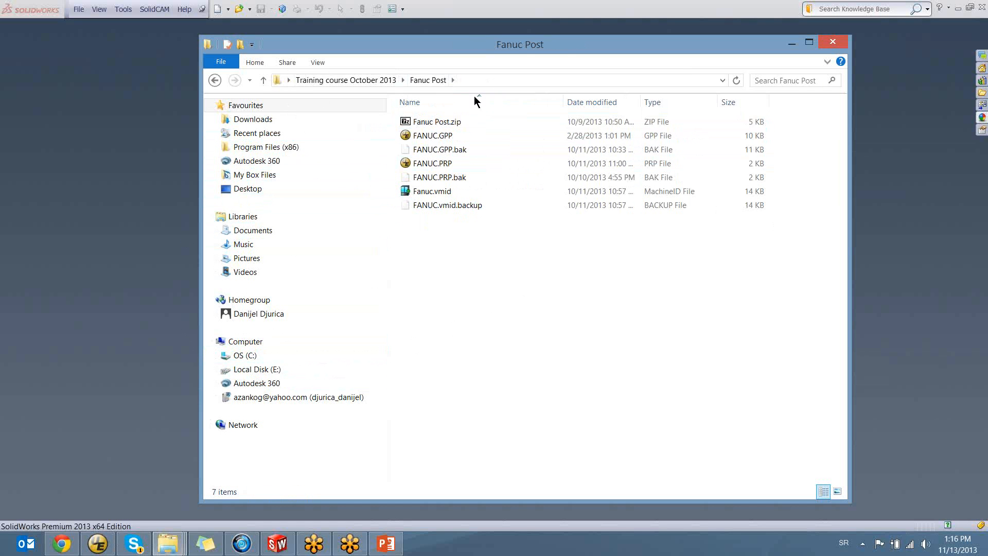
Copy the full path of the Fanuc Post folder and return to SolidWorks
{"action": "left_click", "coordinate": [474, 81]}
{"action": "left_click", "coordinate": [461, 291]}
{"action": "left_click_drag", "start_coordinate": [484, 48], "coordinate": [449, 51]}
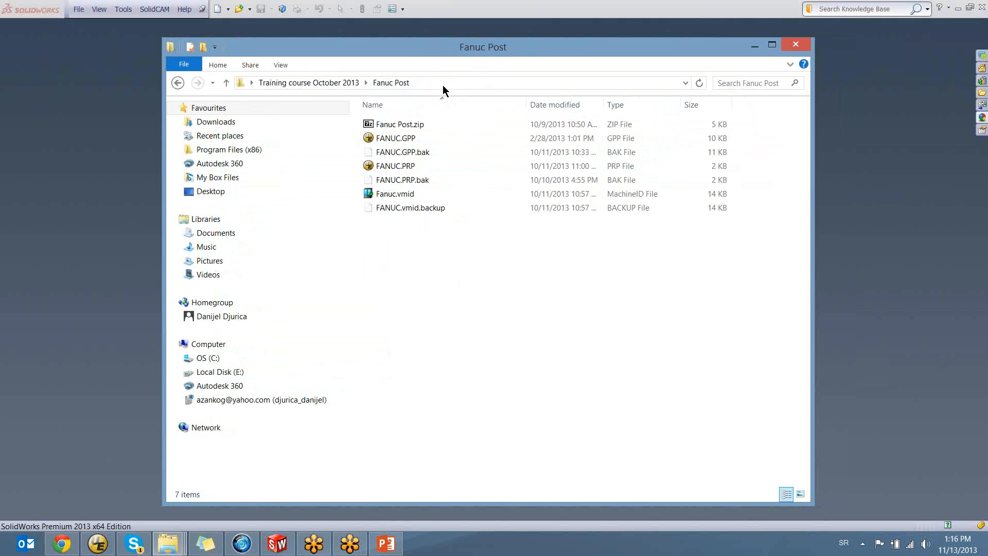
{"action": "left_click", "coordinate": [467, 83]}
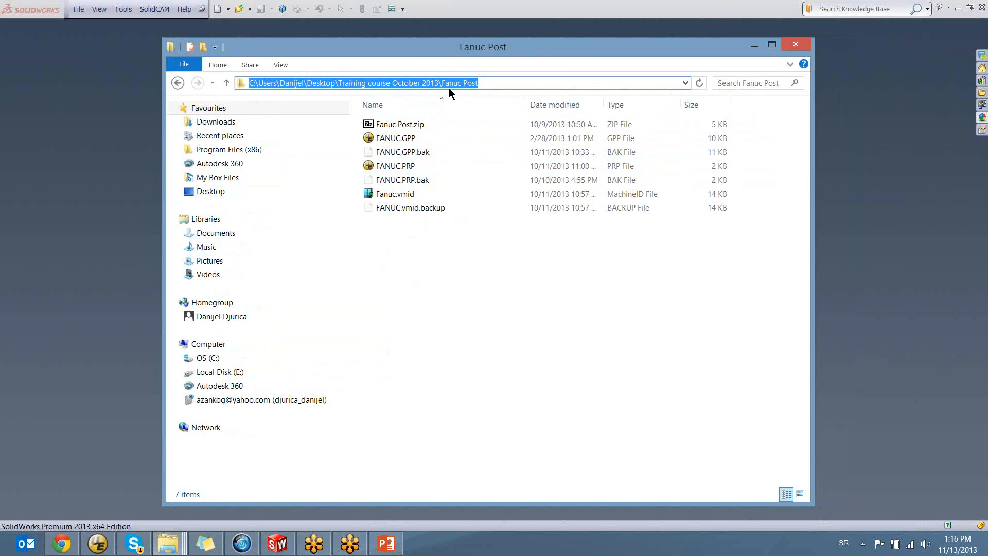
{"action": "left_click_drag", "start_coordinate": [491, 82], "coordinate": [241, 83]}
{"action": "right_click", "coordinate": [425, 82]}
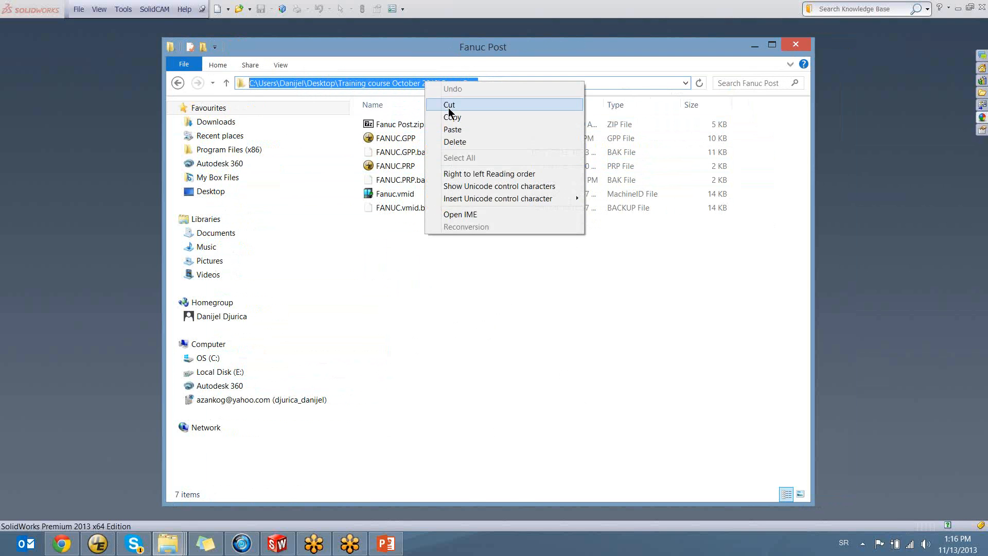
{"action": "left_click", "coordinate": [449, 117]}
{"action": "left_click", "coordinate": [143, 132]}
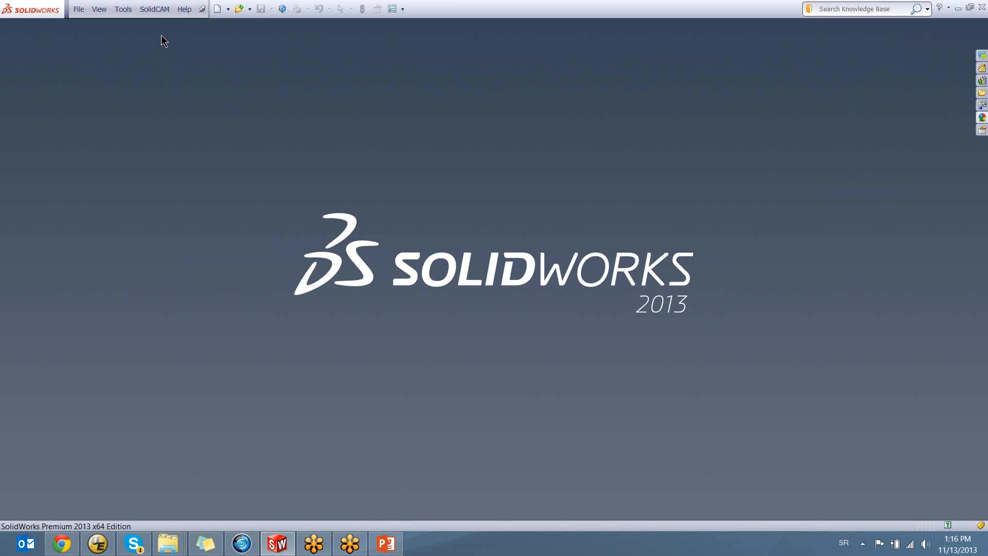
Paste the Fanuc Post folder path as the post-processor files directory in the SolidCAM Settings
{"action": "left_click", "coordinate": [154, 9]}
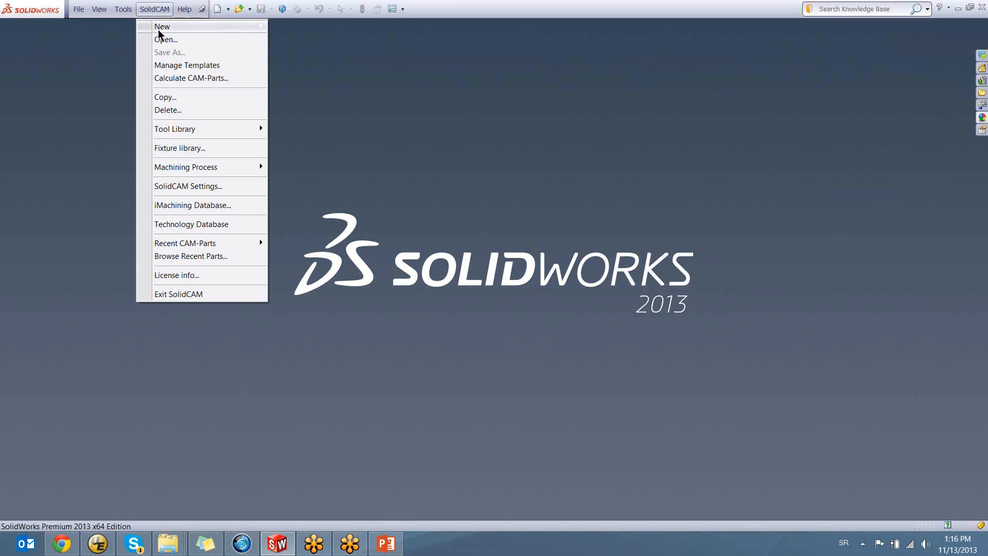
{"action": "left_click", "coordinate": [174, 186]}
{"action": "left_click", "coordinate": [303, 133]}
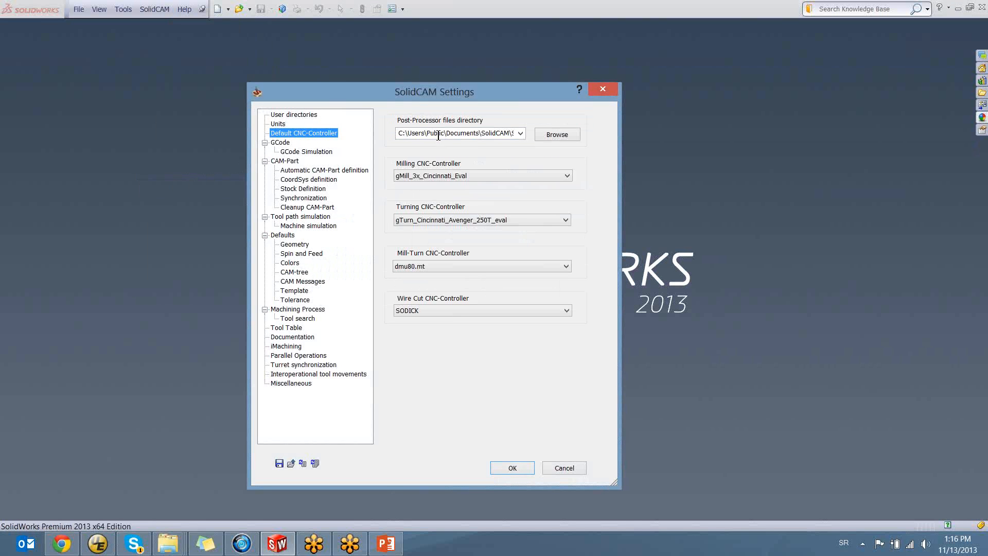
{"action": "right_click", "coordinate": [466, 134]}
{"action": "left_click", "coordinate": [492, 183]}
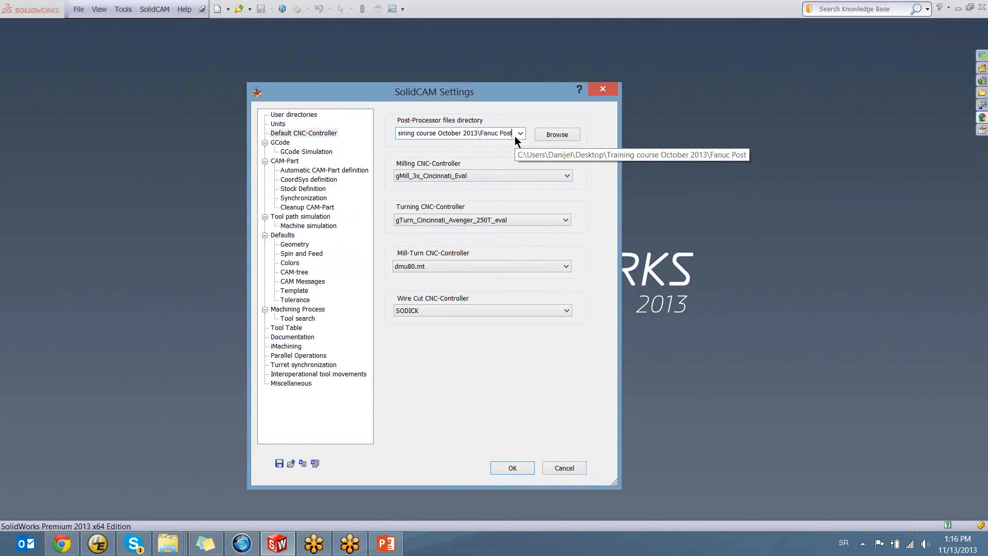
Set the default milling CNC-controller to FANUC, check the choices for the turning and wire cut controllers, and accept the SolidCAM Settings
{"action": "left_click", "coordinate": [482, 179]}
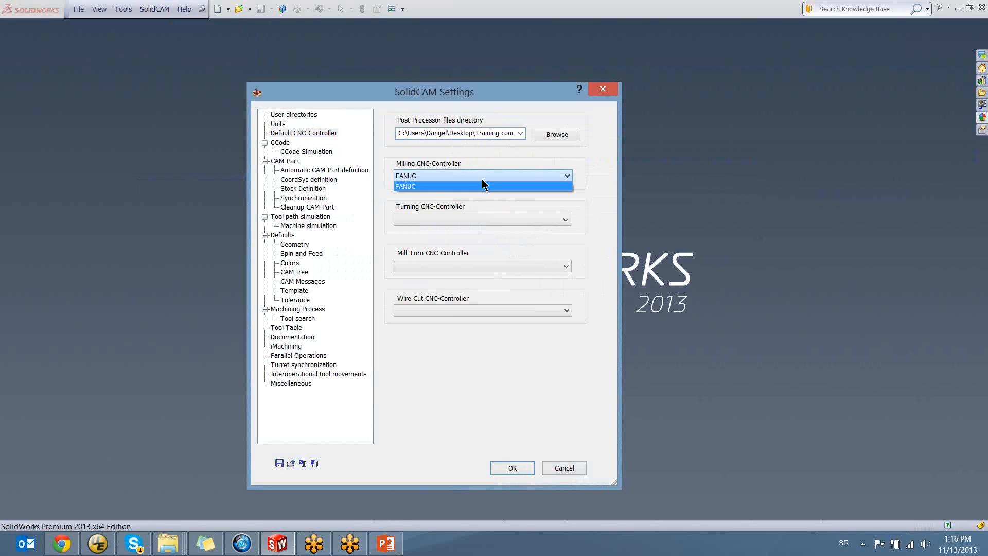
{"action": "left_click", "coordinate": [478, 188]}
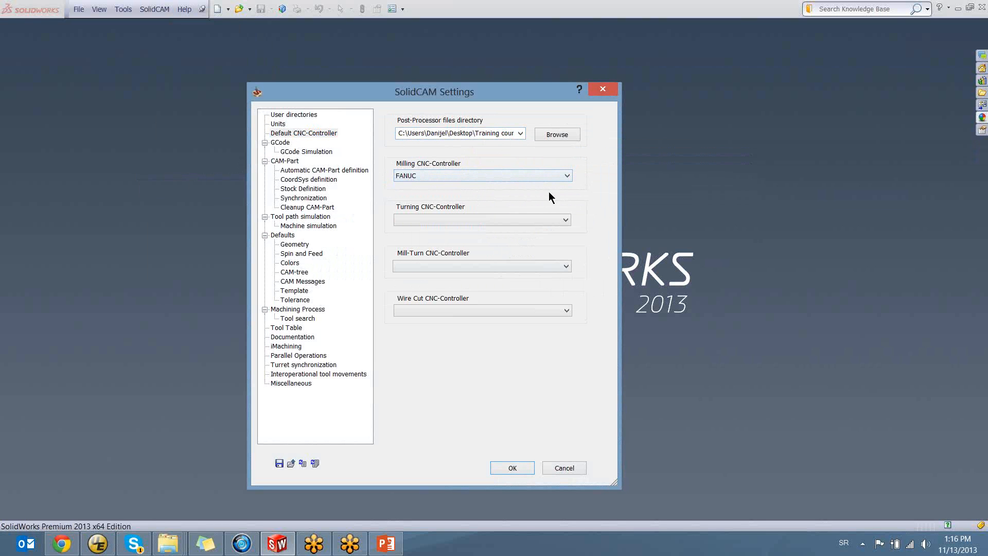
{"action": "left_click", "coordinate": [407, 177]}
{"action": "left_click", "coordinate": [435, 175]}
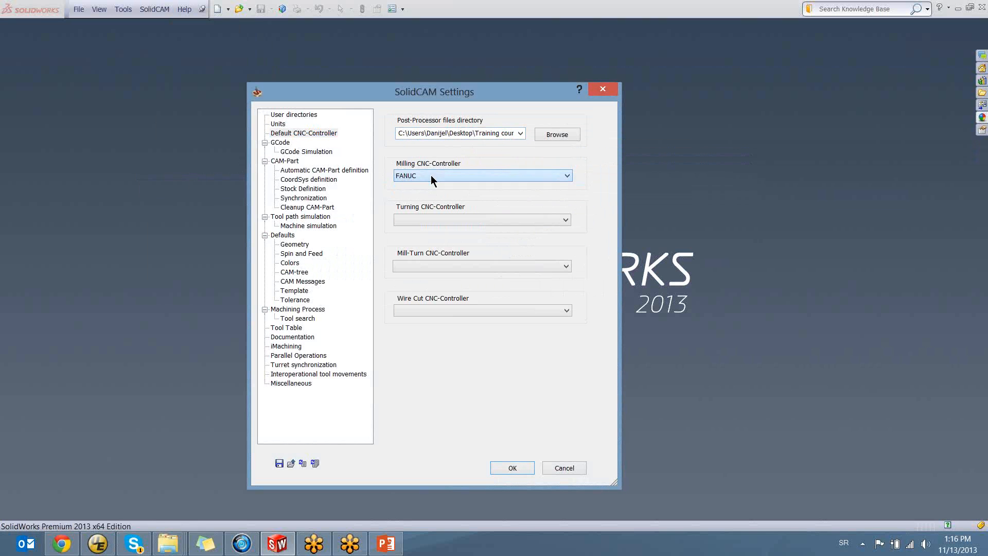
{"action": "left_click", "coordinate": [405, 219]}
{"action": "left_click", "coordinate": [438, 218]}
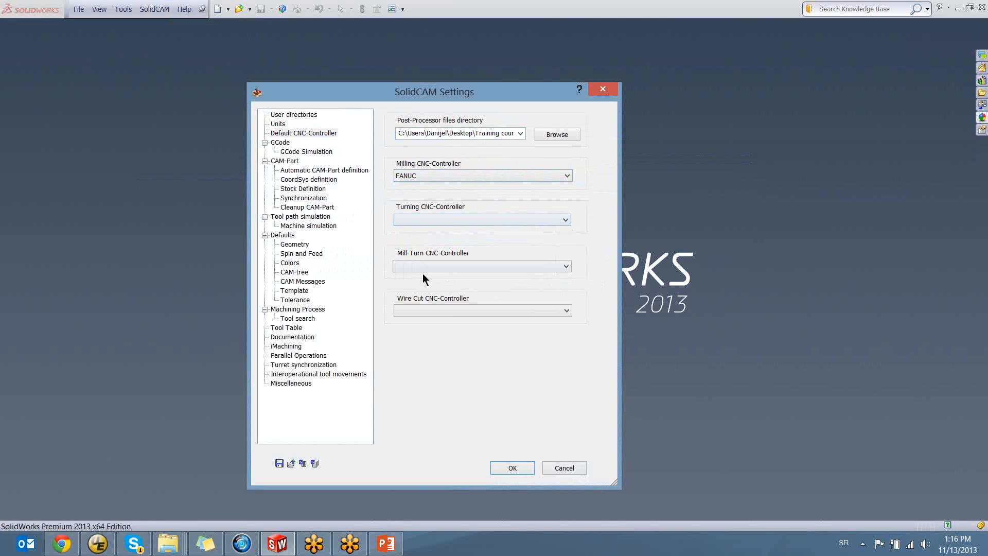
{"action": "left_click", "coordinate": [422, 311]}
{"action": "left_click", "coordinate": [416, 314]}
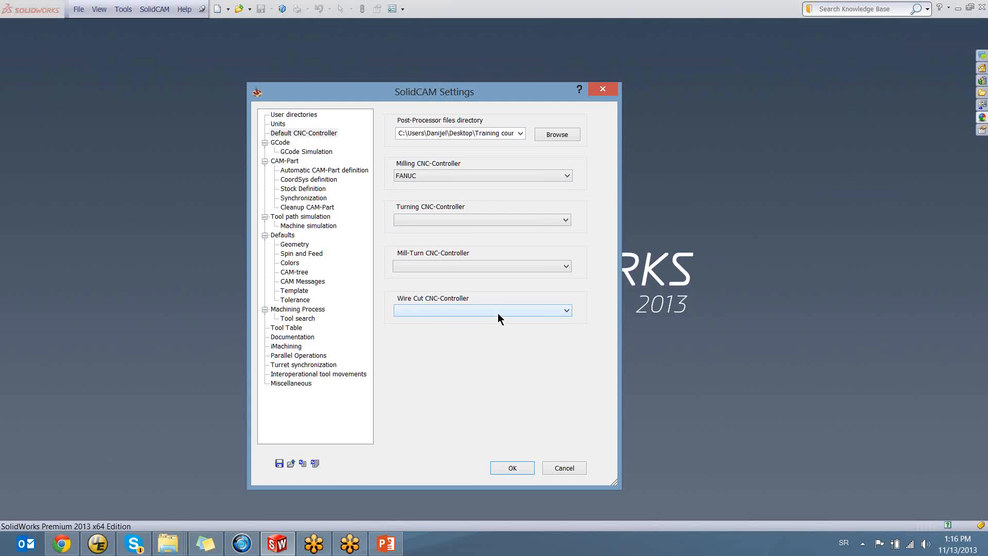
{"action": "left_click", "coordinate": [509, 468]}
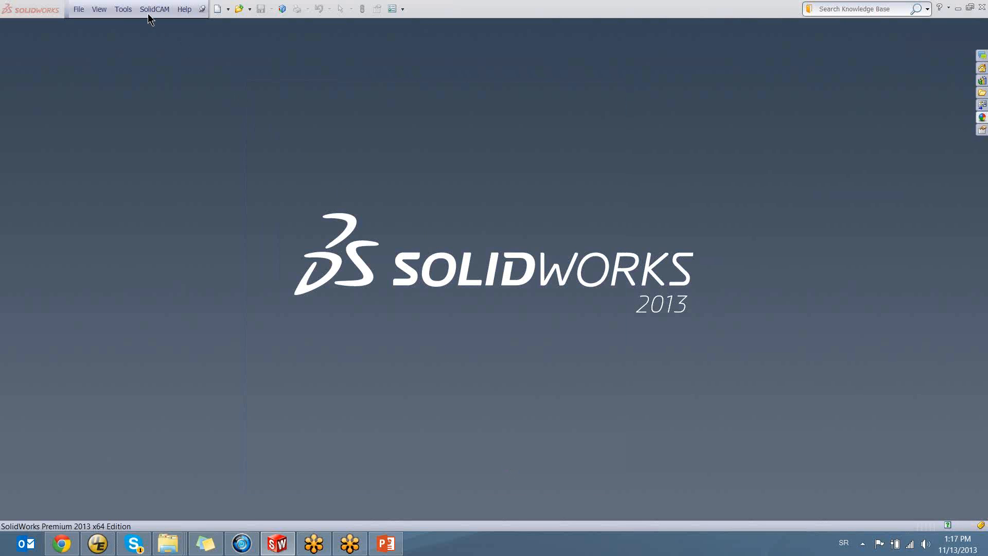
Start opening an existing CAM-Part and browse to the Public Documents folder on drive C
{"action": "left_click", "coordinate": [155, 9]}
{"action": "left_click", "coordinate": [175, 39]}
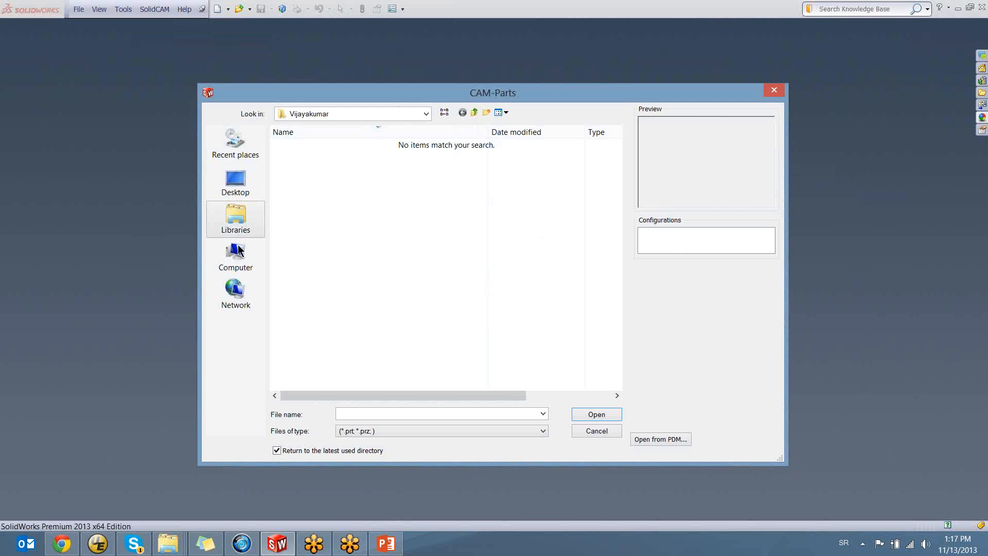
{"action": "left_click", "coordinate": [236, 255]}
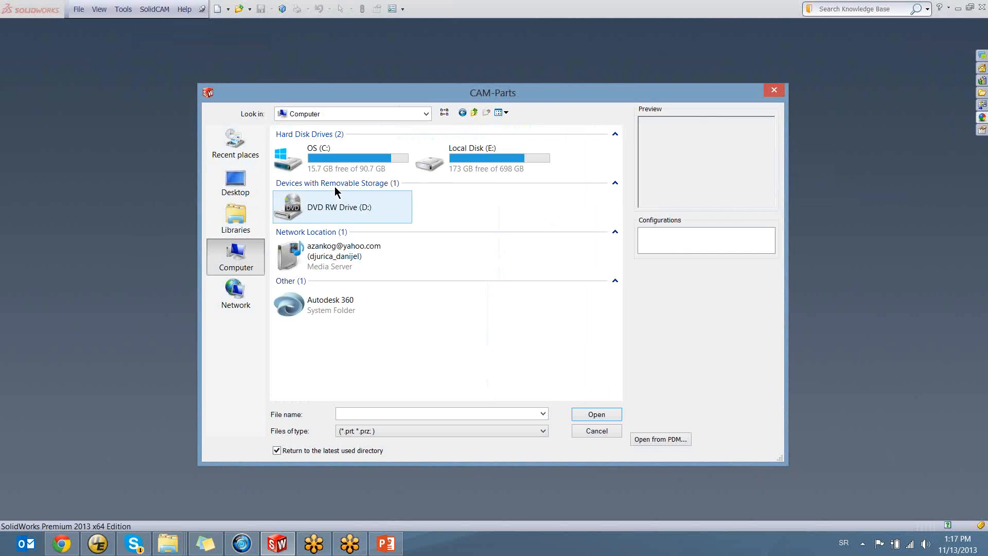
{"action": "double_click", "coordinate": [337, 155]}
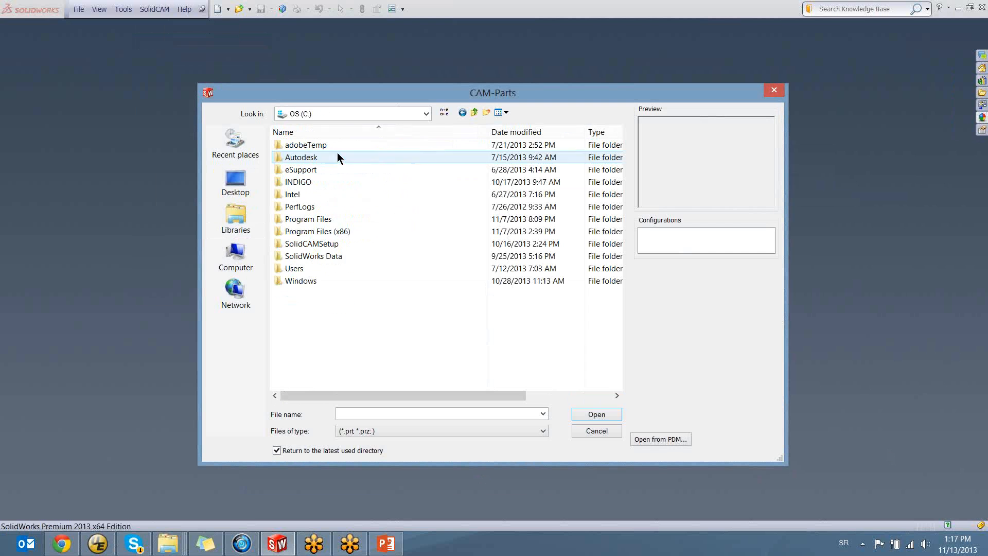
{"action": "double_click", "coordinate": [316, 220]}
{"action": "left_click", "coordinate": [474, 113]}
{"action": "double_click", "coordinate": [313, 269]}
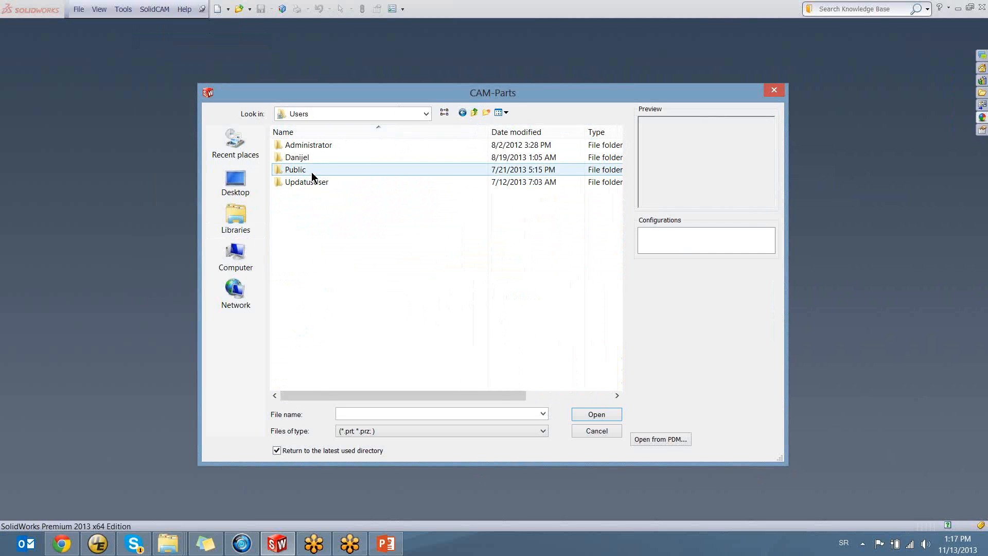
{"action": "double_click", "coordinate": [310, 170]}
{"action": "double_click", "coordinate": [311, 157]}
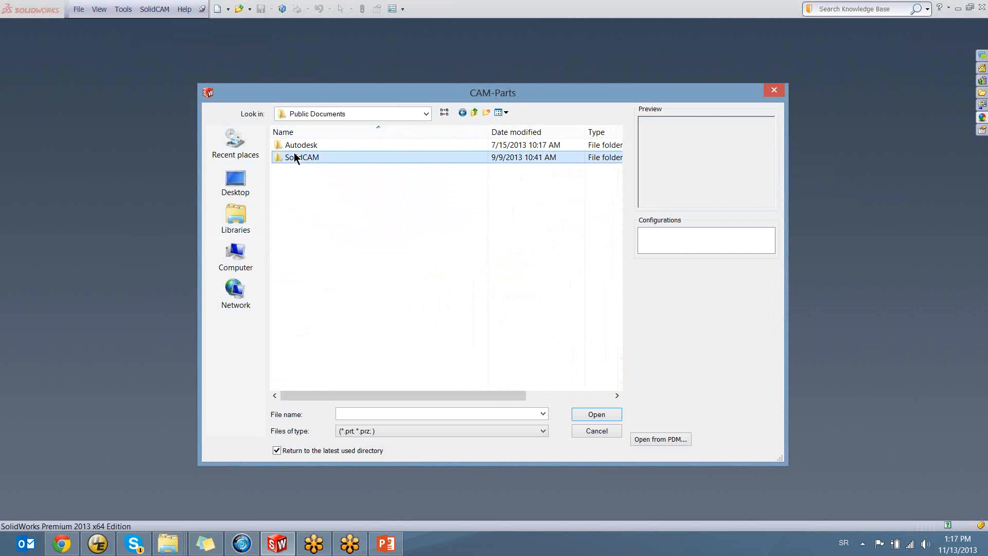
Open the CAM-Part 2_5D_Milling_1_SW2013.prz from the SolidCAM2013 Getting_Started_Examples\SW folder
{"action": "double_click", "coordinate": [303, 157]}
{"action": "double_click", "coordinate": [297, 145]}
{"action": "double_click", "coordinate": [295, 158]}
{"action": "double_click", "coordinate": [295, 145]}
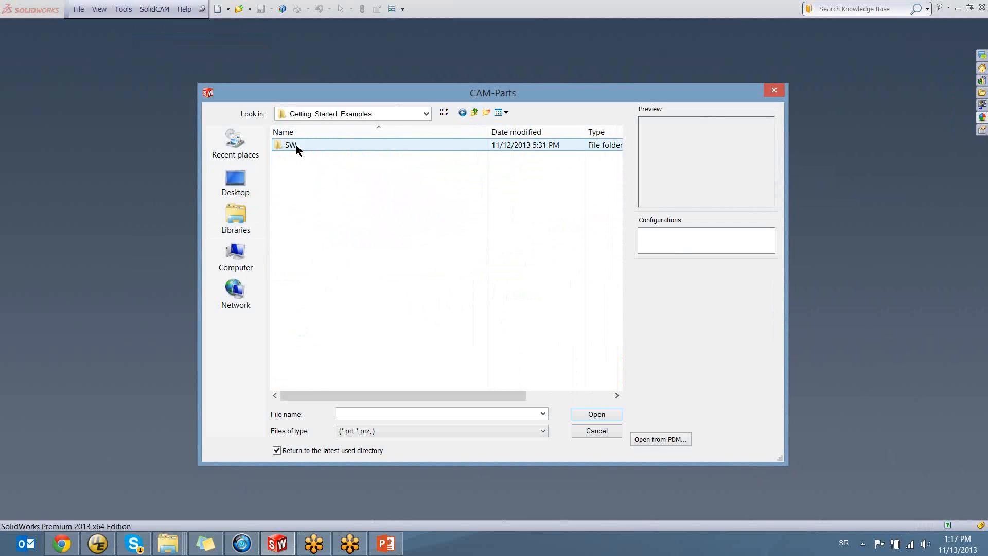
{"action": "double_click", "coordinate": [295, 145]}
{"action": "scroll", "coordinate": [309, 288], "scroll_direction": "down", "scroll_amount": 5}
{"action": "left_click", "coordinate": [317, 318]}
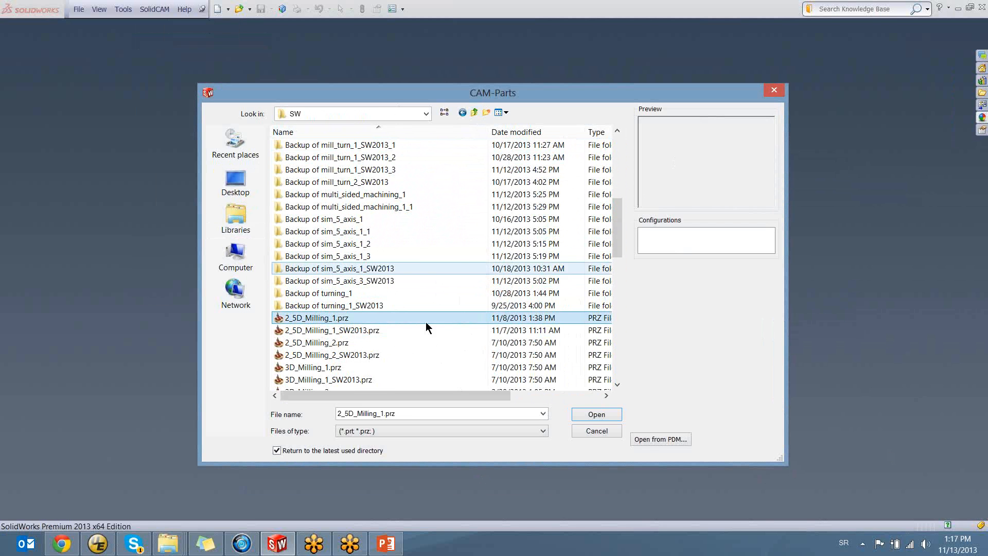
{"action": "left_click", "coordinate": [319, 330]}
{"action": "left_click", "coordinate": [596, 415]}
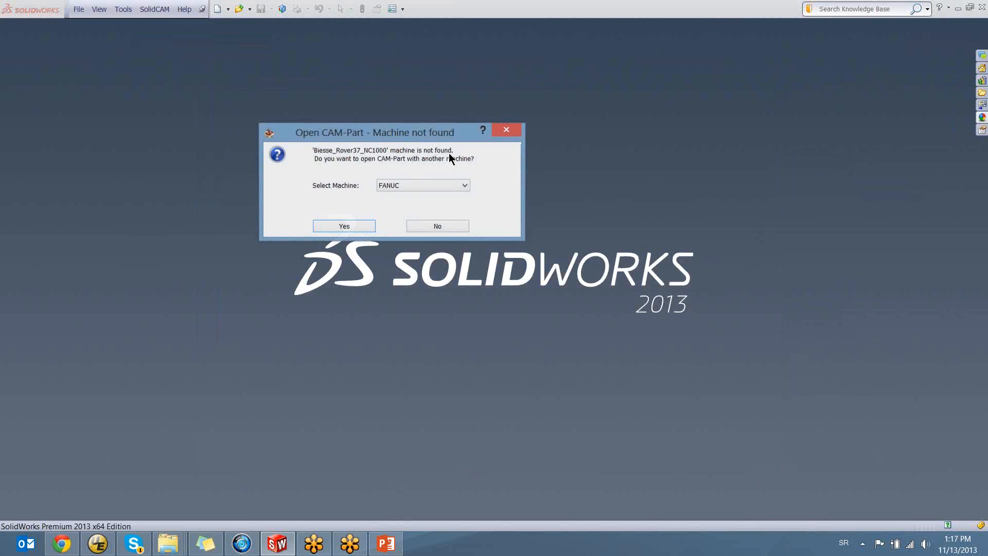
Open the CAM-Part with FANUC as the replacement machine, backing up the part before continuing
{"action": "left_click_drag", "start_coordinate": [378, 138], "coordinate": [445, 171]}
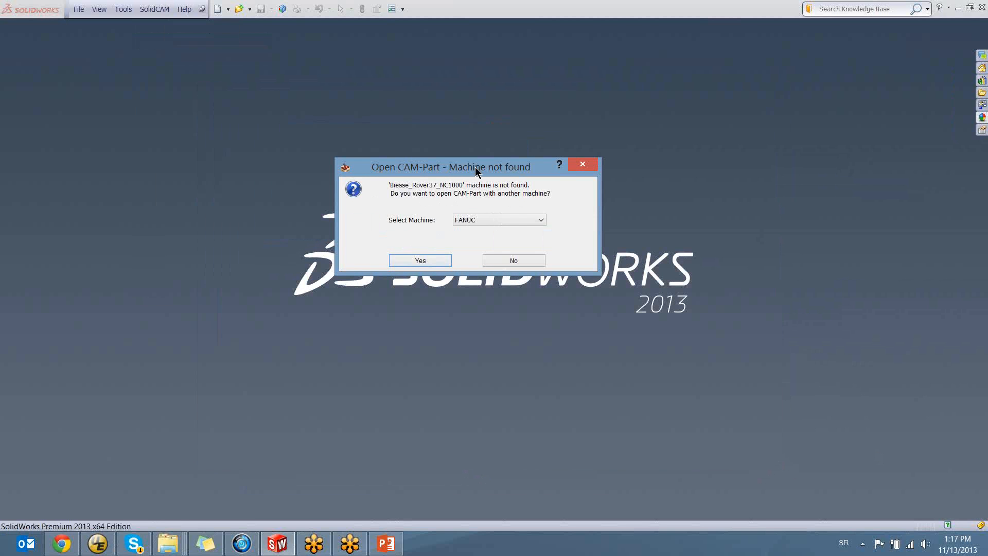
{"action": "left_click_drag", "start_coordinate": [475, 167], "coordinate": [493, 170]}
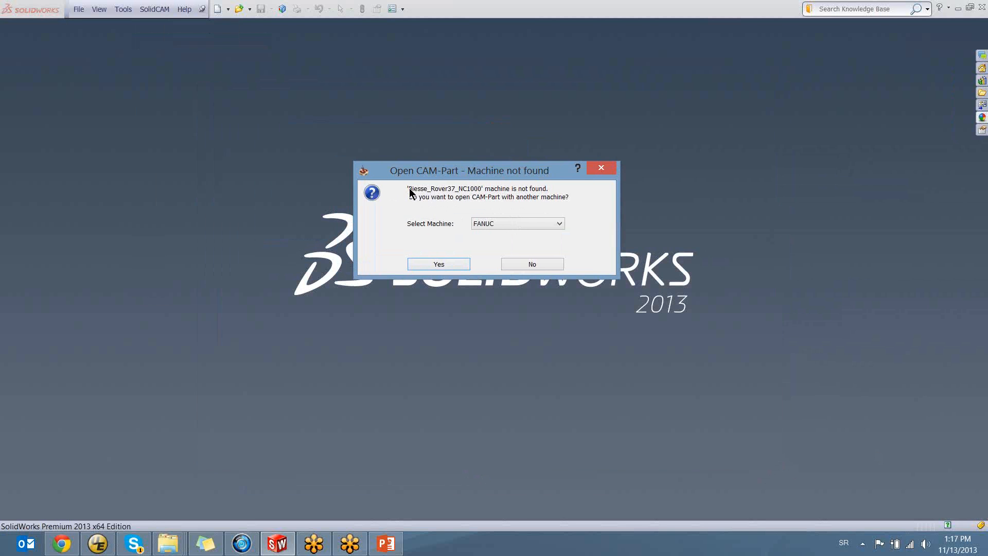
{"action": "mouse_move", "coordinate": [483, 172]}
{"action": "left_mouse_down"}
{"action": "mouse_move", "coordinate": [566, 199]}
{"action": "mouse_move", "coordinate": [475, 175]}
{"action": "left_mouse_up"}
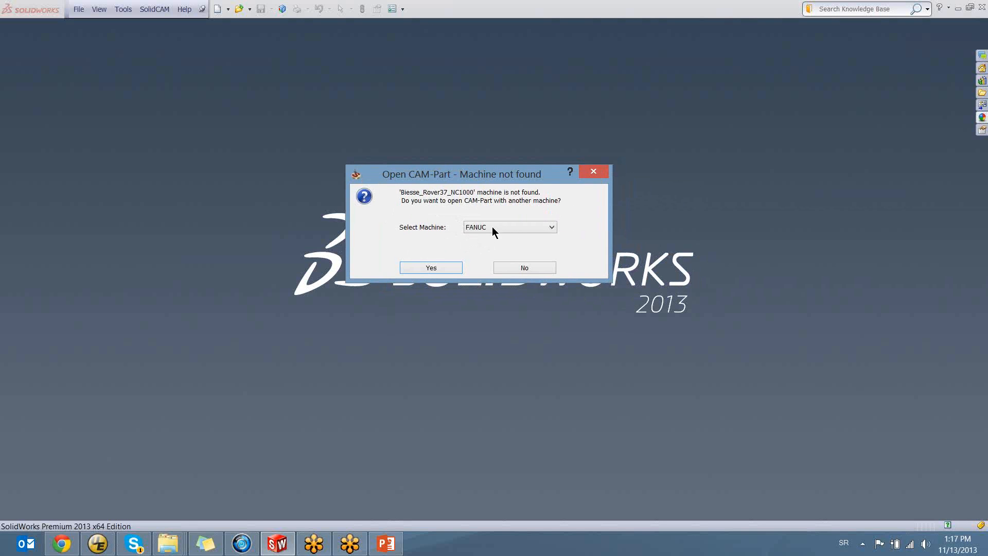
{"action": "left_click", "coordinate": [509, 227]}
{"action": "left_click", "coordinate": [510, 228]}
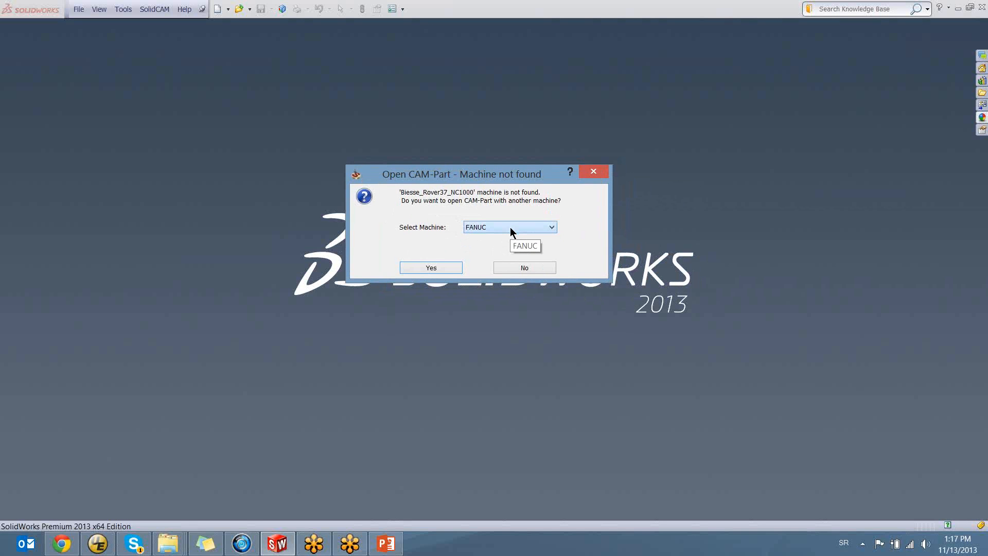
{"action": "left_click", "coordinate": [416, 269]}
{"action": "left_click", "coordinate": [420, 293]}
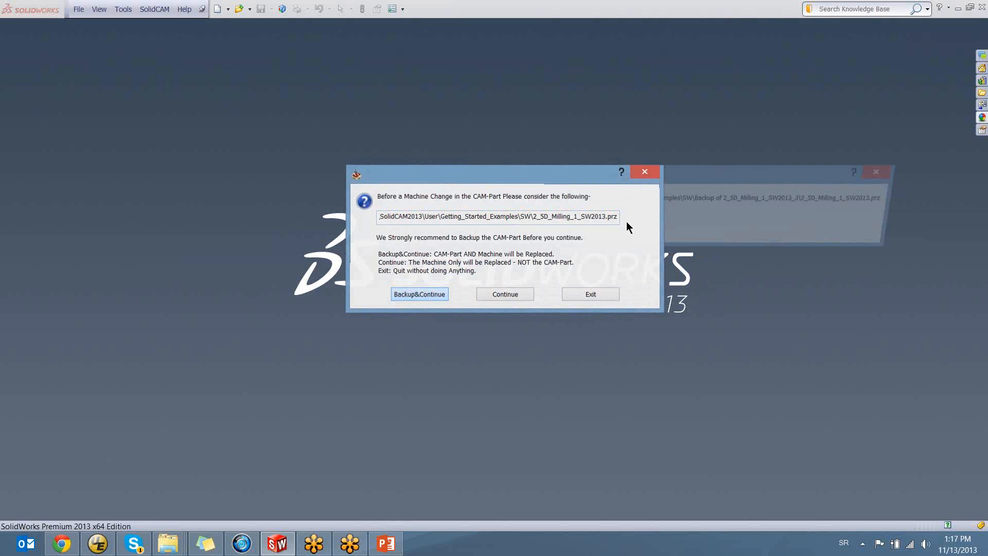
{"action": "left_click", "coordinate": [625, 280]}
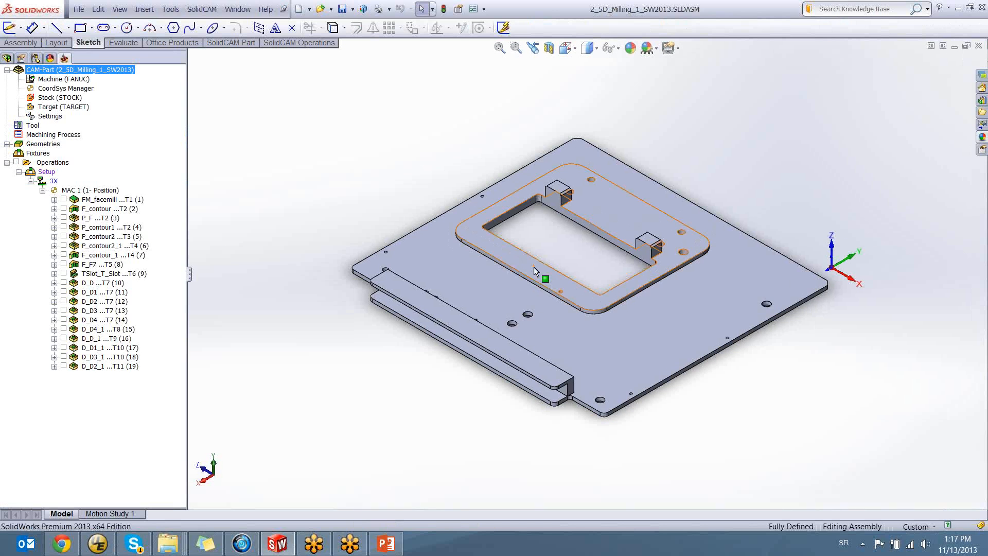
Check which machine is assigned to the CAM-Part in the CAM tree
{"action": "left_click", "coordinate": [77, 80]}
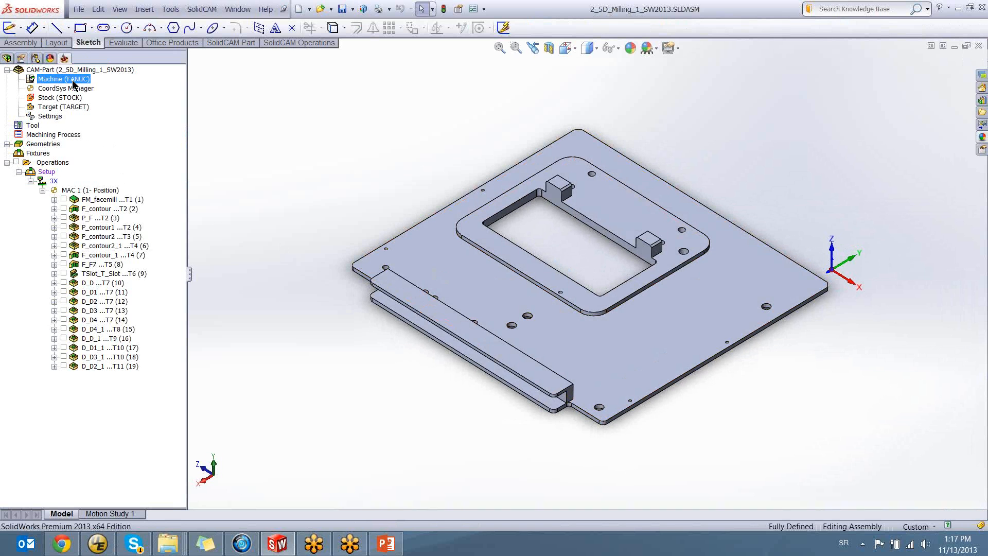
{"action": "middle_click_drag", "start_coordinate": [567, 242], "coordinate": [603, 358]}
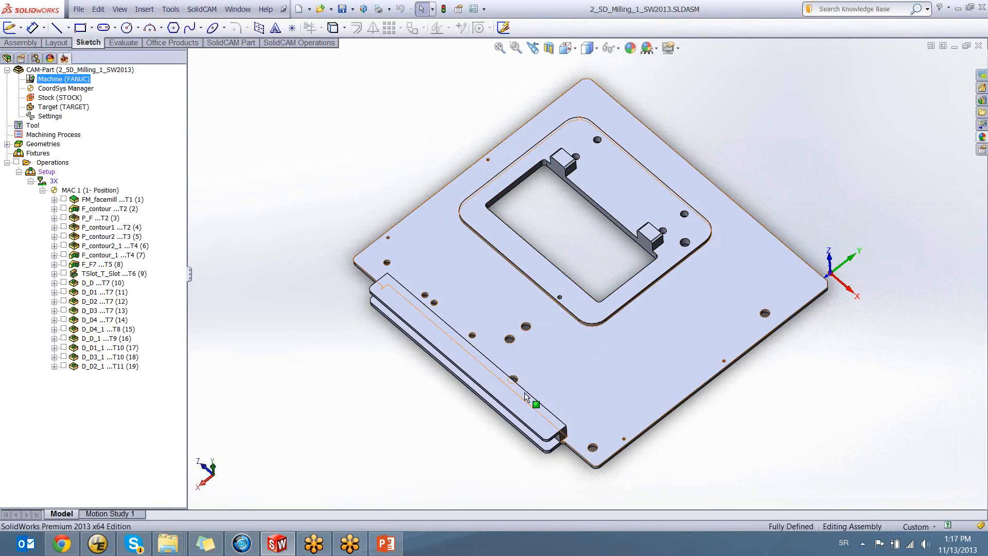
Switch to PowerPoint, start the slide show from slide 8, and advance to the slide about procedures in SolidCAM
{"action": "left_click", "coordinate": [387, 546]}
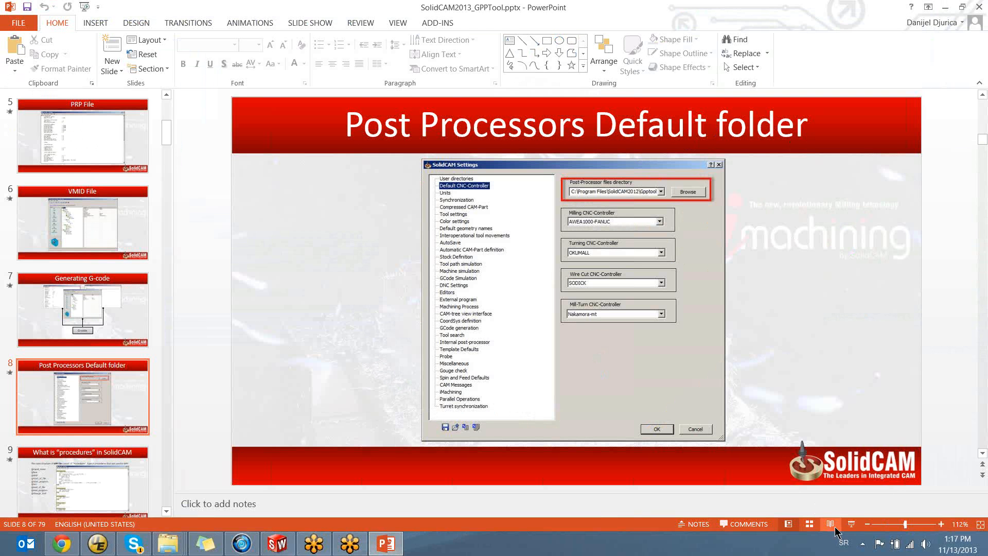
{"action": "left_click", "coordinate": [852, 524]}
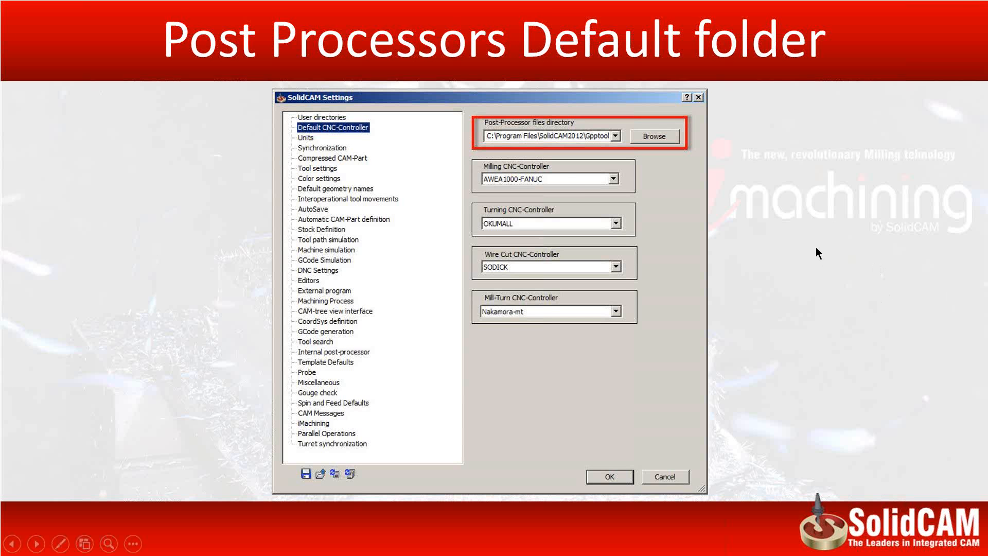
{"action": "left_click", "coordinate": [764, 237]}
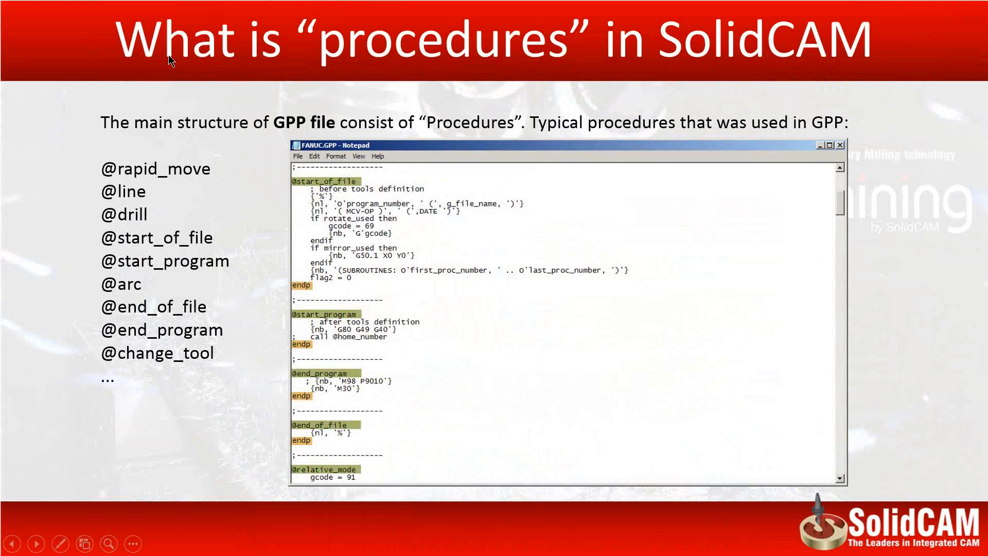
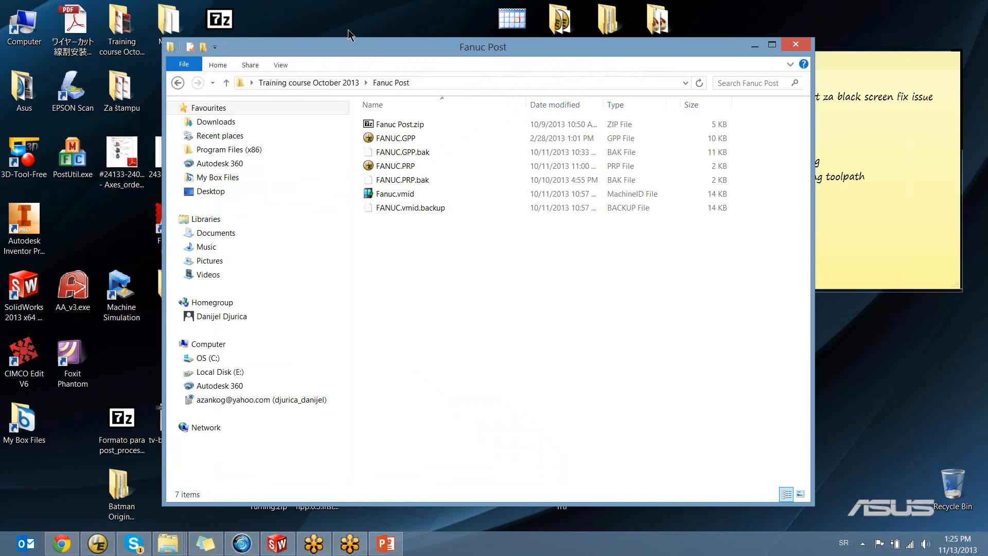
Copy Gpptool.chm from the C:\Program Files\SolidCAM2013\Documentation folder
{"action": "left_click", "coordinate": [225, 358]}
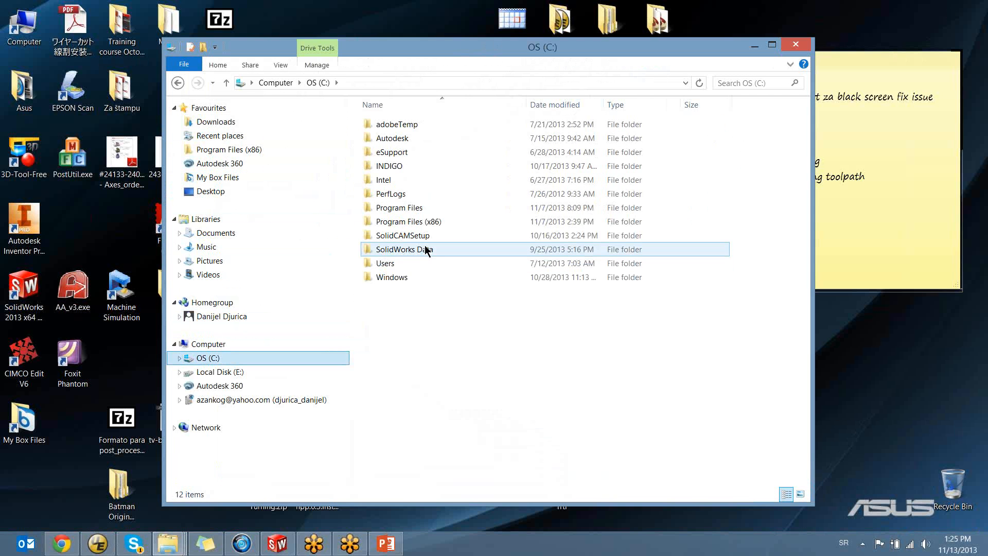
{"action": "double_click", "coordinate": [419, 211]}
{"action": "scroll", "coordinate": [419, 263], "scroll_direction": "down", "scroll_amount": 3}
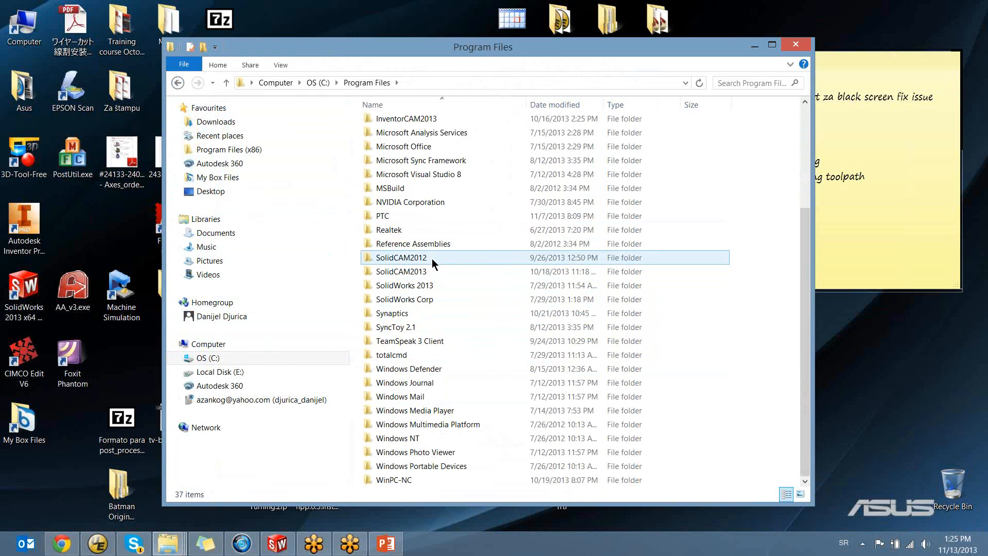
{"action": "double_click", "coordinate": [412, 271]}
{"action": "double_click", "coordinate": [406, 125]}
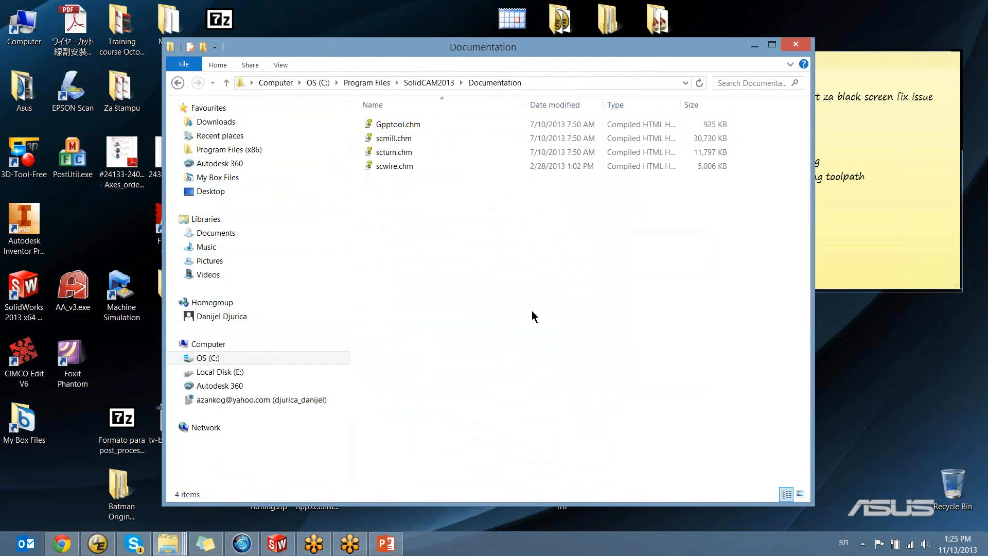
{"action": "left_click", "coordinate": [397, 124]}
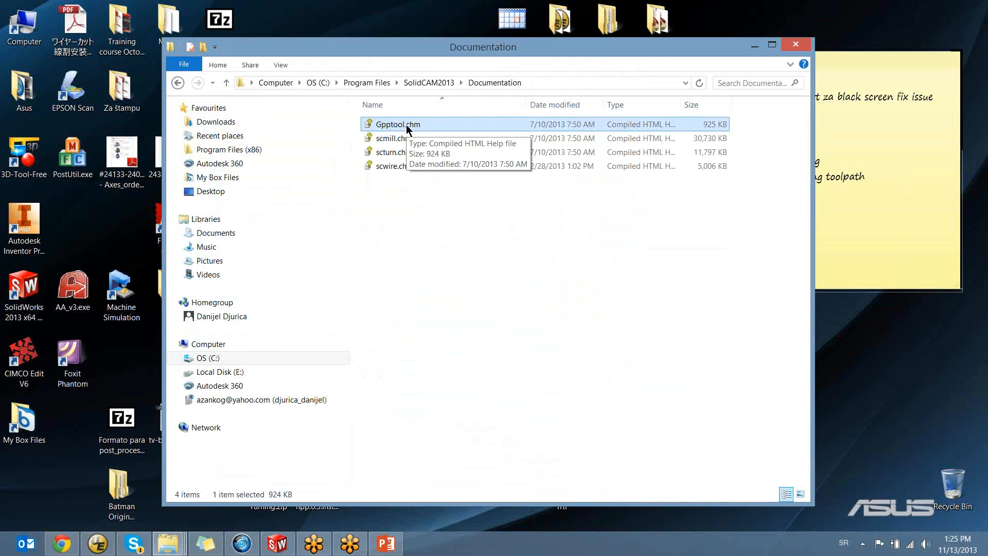
{"action": "right_click", "coordinate": [407, 126]}
{"action": "left_click", "coordinate": [437, 214]}
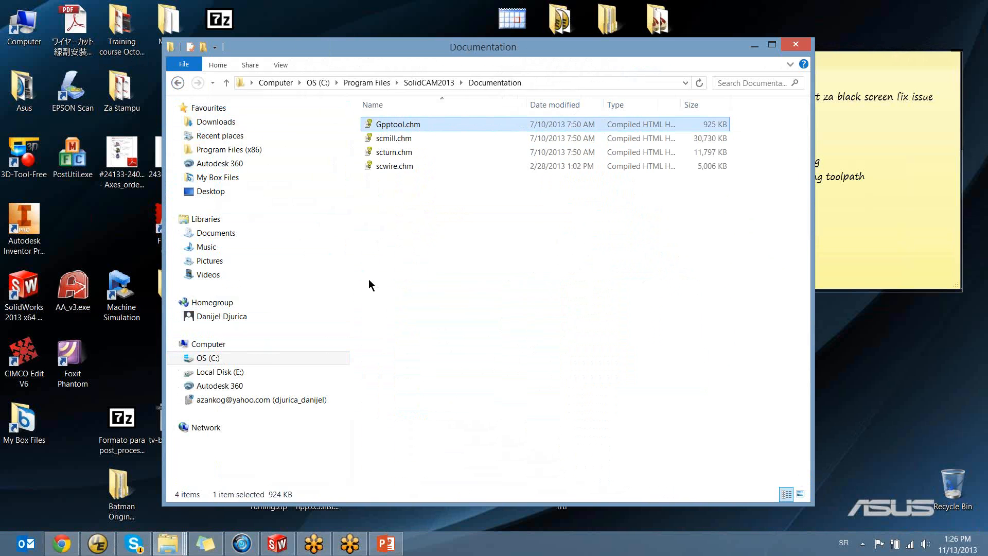
Try to paste Gpptool.chm into the root of the C: drive, retry once, and cancel
{"action": "left_click", "coordinate": [209, 359]}
{"action": "right_click", "coordinate": [490, 323]}
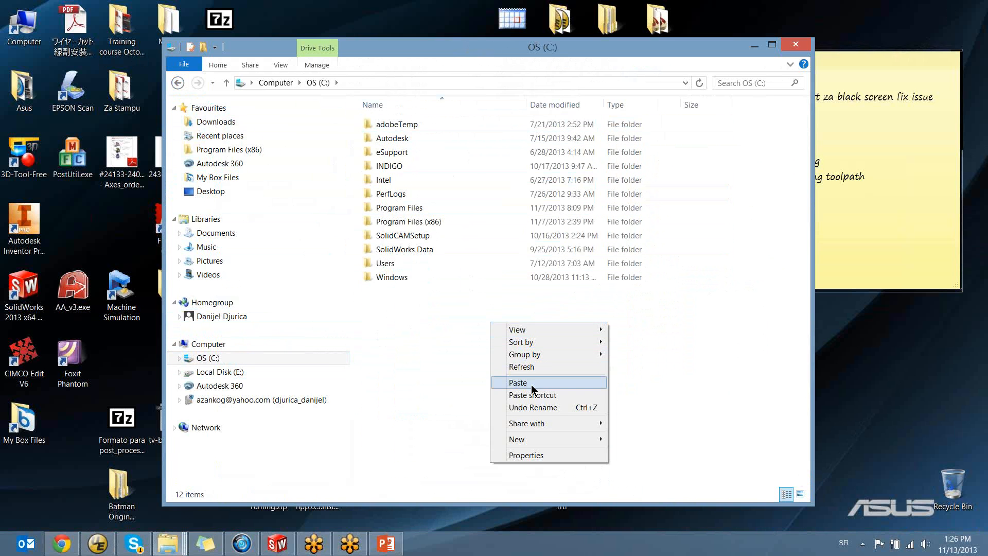
{"action": "left_click", "coordinate": [531, 385]}
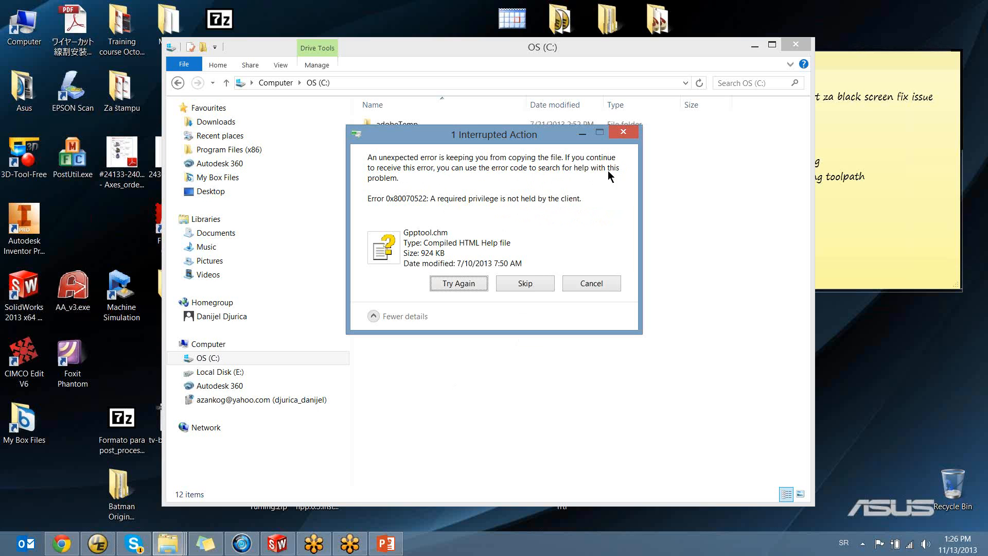
{"action": "left_click", "coordinate": [461, 284]}
{"action": "left_click", "coordinate": [579, 283]}
Check the security permissions and advanced security settings of the C: drive without changing them
{"action": "right_click", "coordinate": [429, 316]}
{"action": "left_click", "coordinate": [477, 450]}
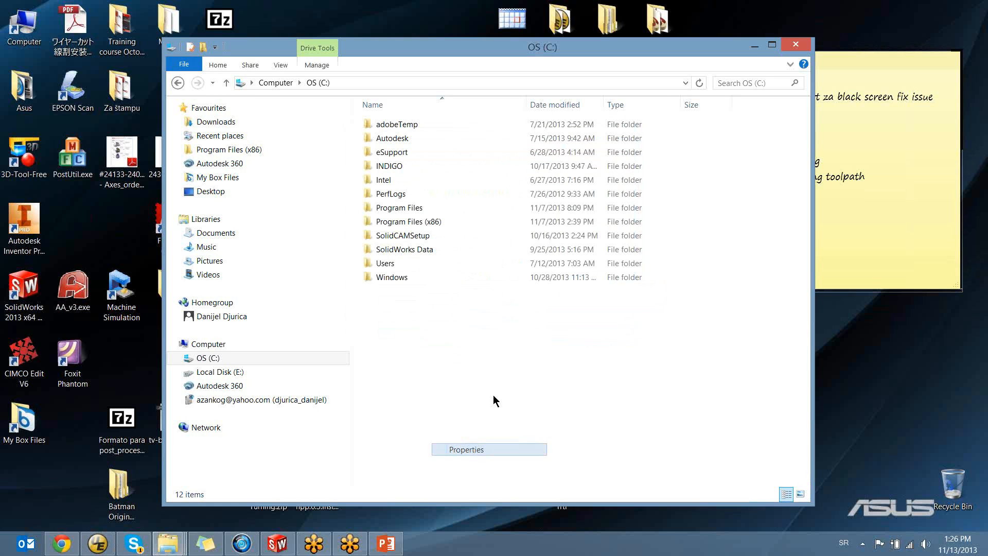
{"action": "left_click", "coordinate": [323, 125]}
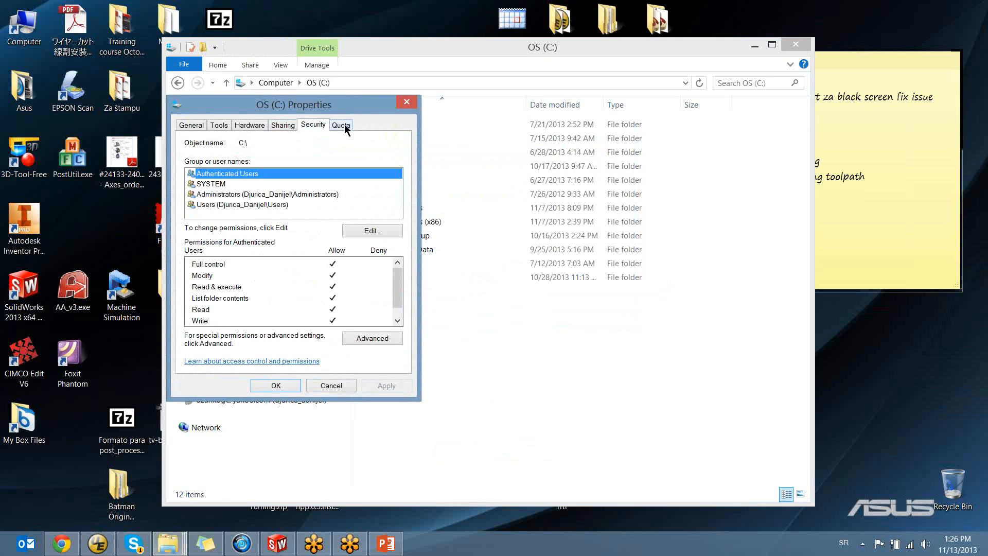
{"action": "left_click", "coordinate": [397, 320]}
{"action": "left_click", "coordinate": [385, 339]}
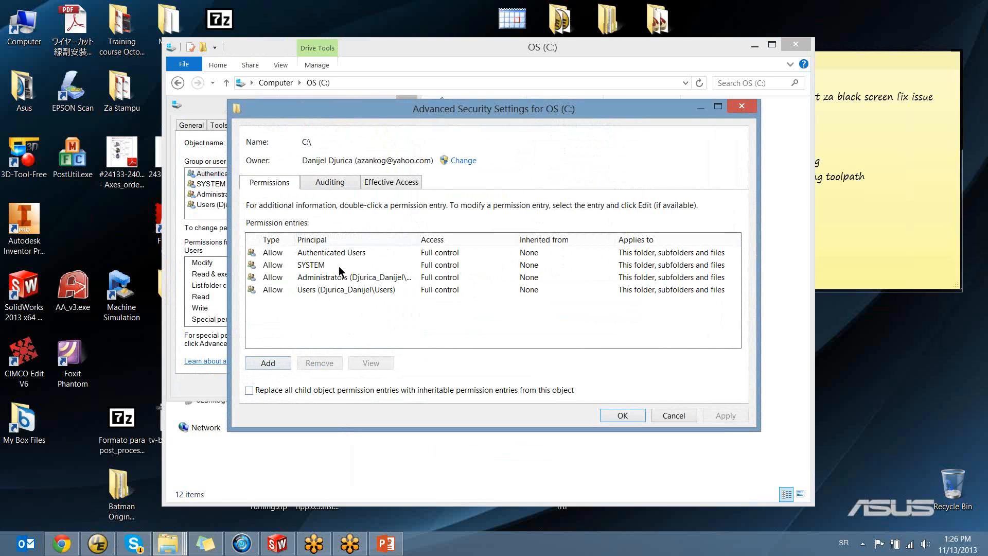
{"action": "left_click", "coordinate": [317, 279]}
{"action": "left_click", "coordinate": [656, 415]}
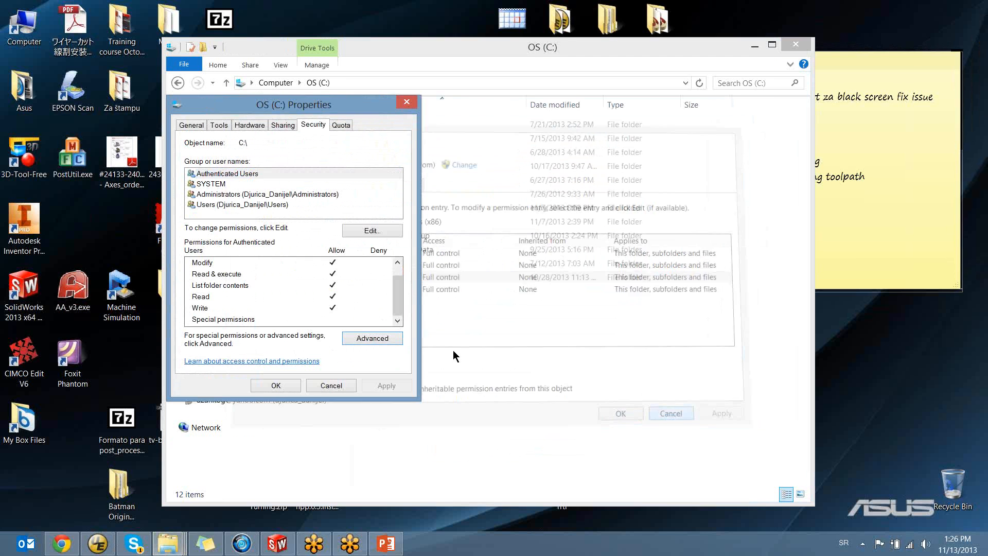
{"action": "left_click", "coordinate": [337, 386]}
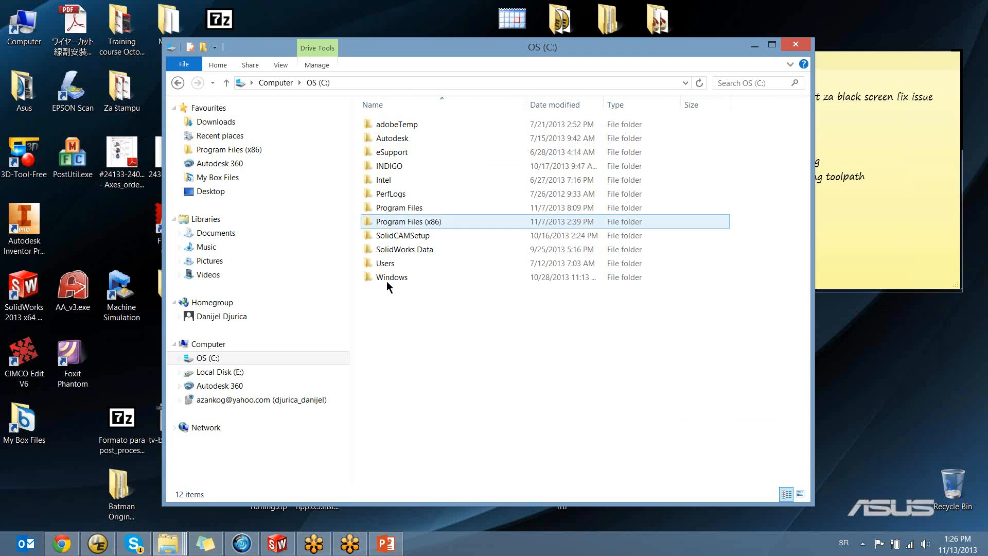
Try again to paste the copied Gpptool.chm help file into the C: drive root
{"action": "right_click", "coordinate": [397, 323]}
{"action": "left_click", "coordinate": [390, 387]}
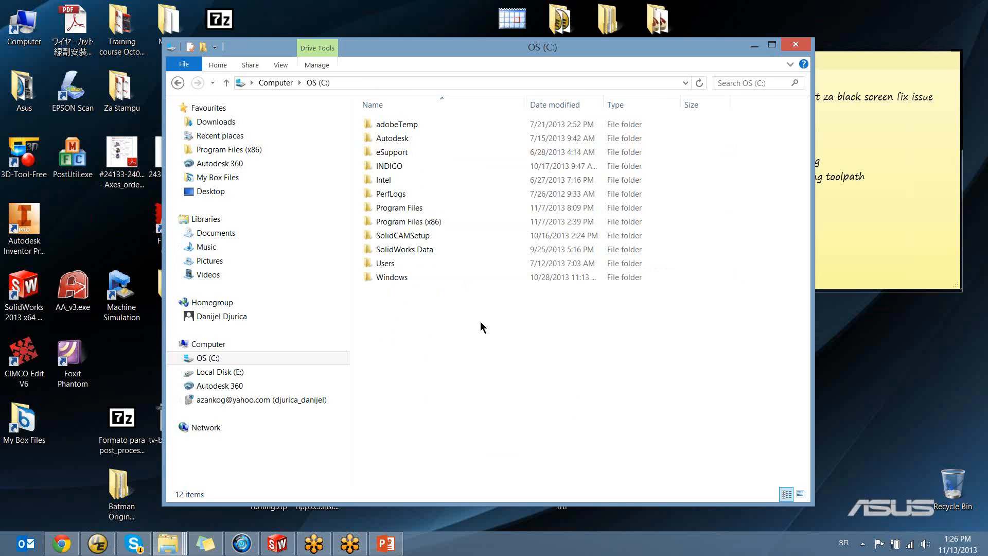
{"action": "right_click", "coordinate": [411, 330]}
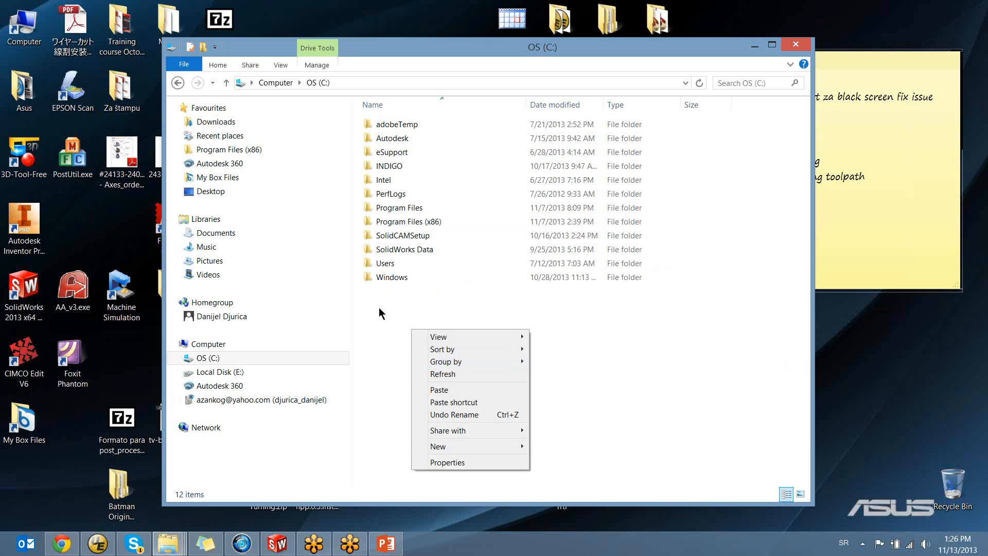
{"action": "right_click", "coordinate": [381, 300]}
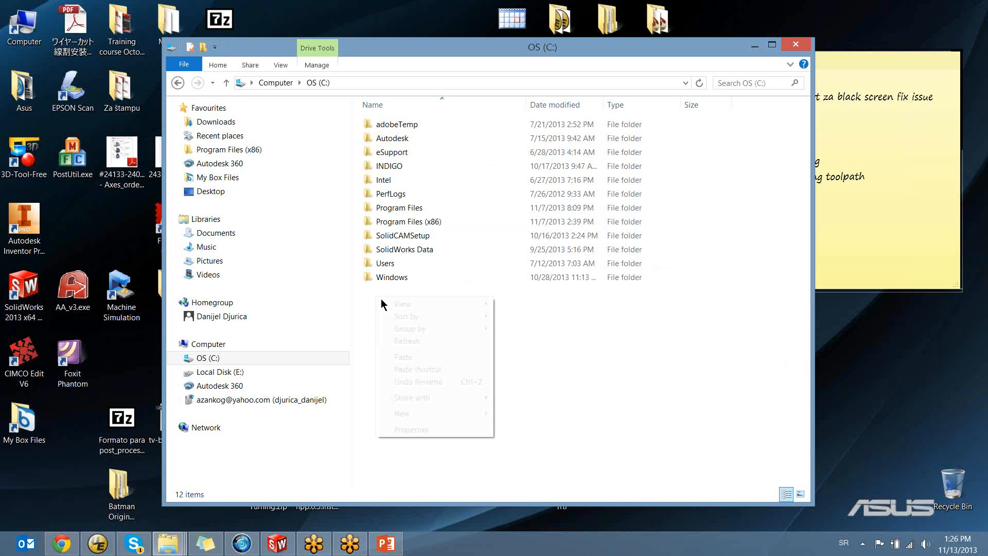
{"action": "left_click", "coordinate": [413, 357]}
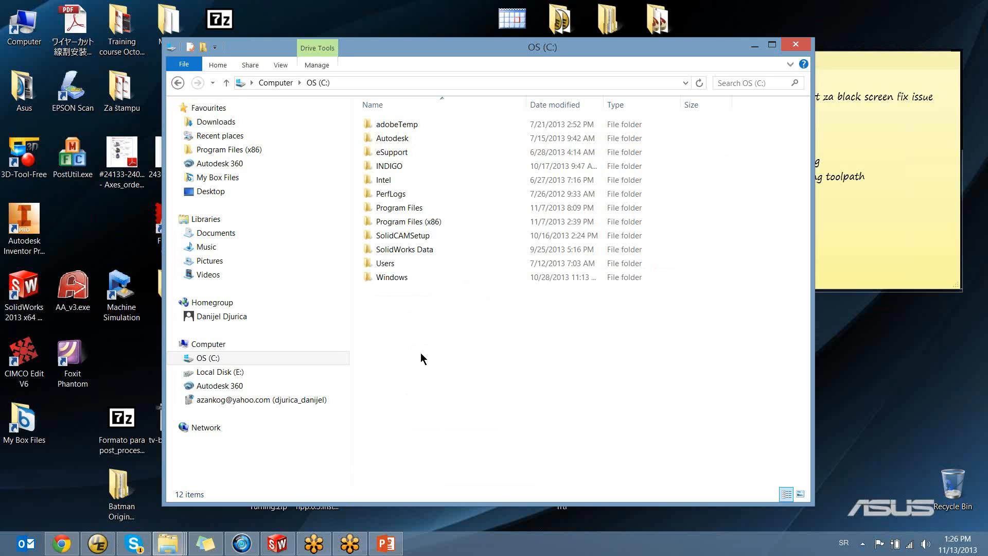
Switch to PowerPoint, present the slide listing all procedures, advance to the following slide, and end the show
{"action": "left_click", "coordinate": [385, 543]}
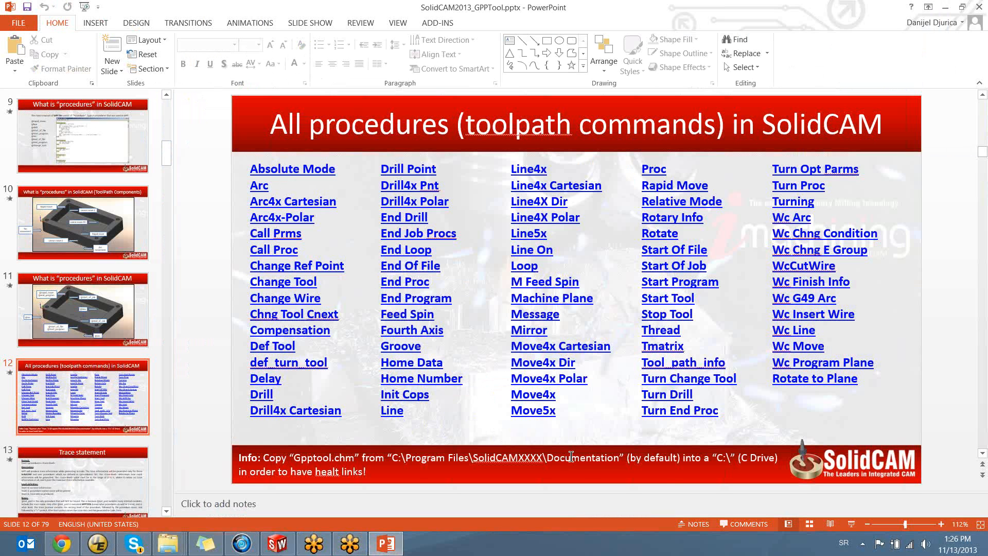
{"action": "left_click", "coordinate": [851, 524]}
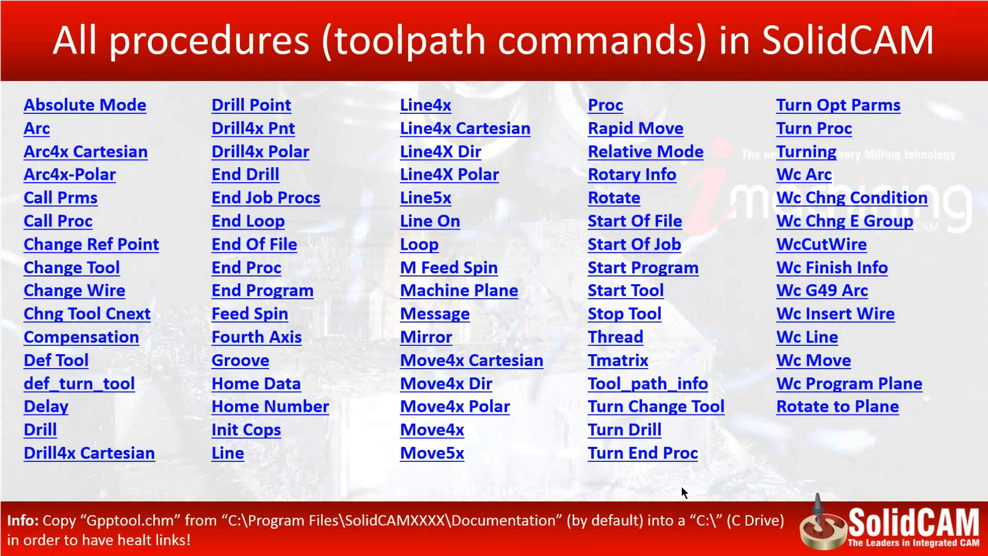
{"action": "left_click", "coordinate": [681, 486]}
{"action": "key", "text": "Escape"}
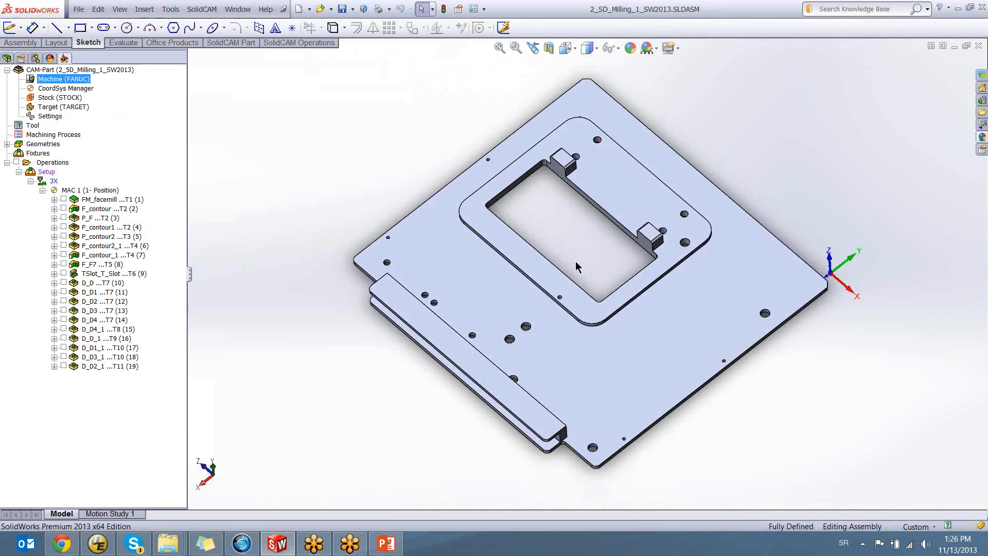
In SolidWorks, narrow the CAM tree and display the toolpath of the FM_facemill operation on the part
{"action": "middle_click_drag", "start_coordinate": [576, 262], "coordinate": [578, 212]}
{"action": "scroll", "coordinate": [577, 255], "scroll_direction": "down", "scroll_amount": 1}
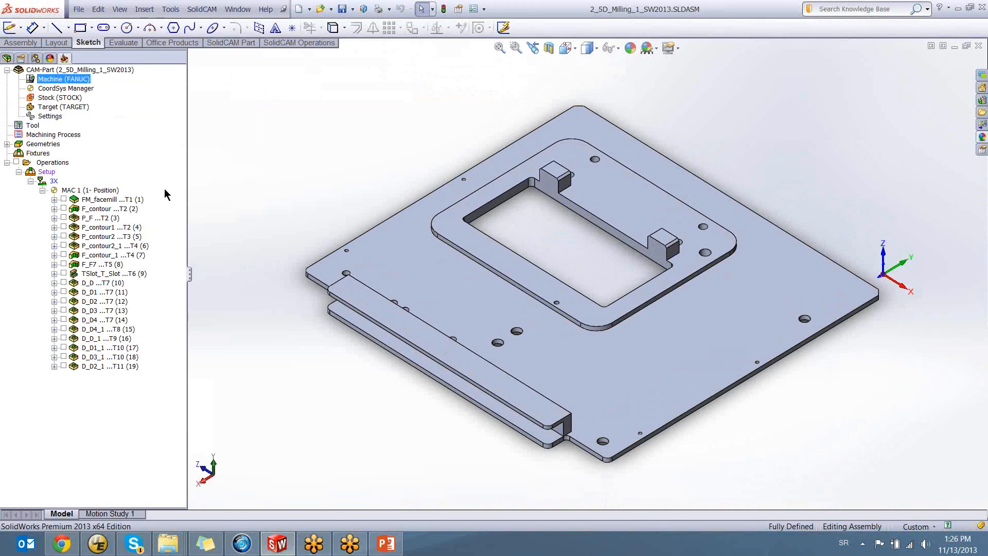
{"action": "scroll", "coordinate": [515, 272], "scroll_direction": "down", "scroll_amount": 4}
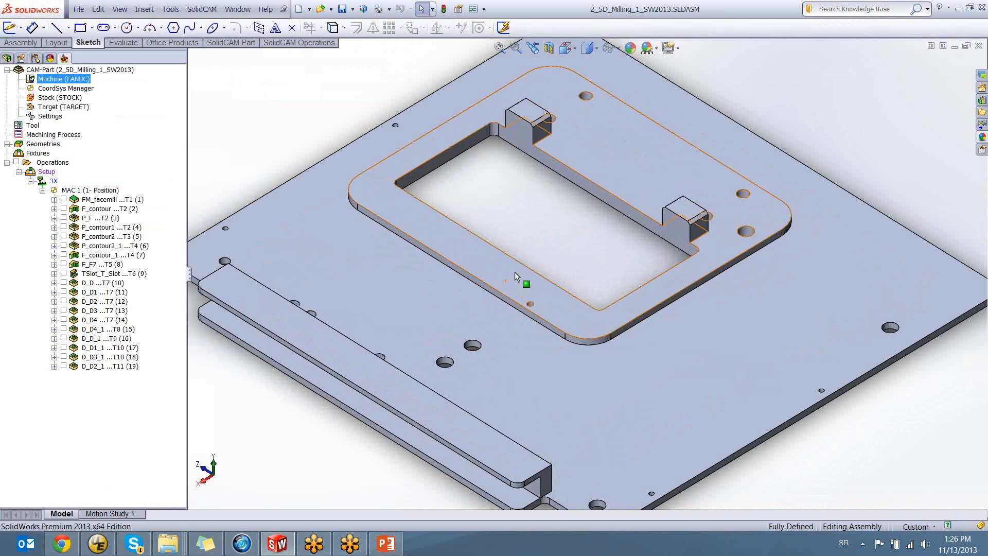
{"action": "left_click_drag", "start_coordinate": [187, 280], "coordinate": [171, 279]}
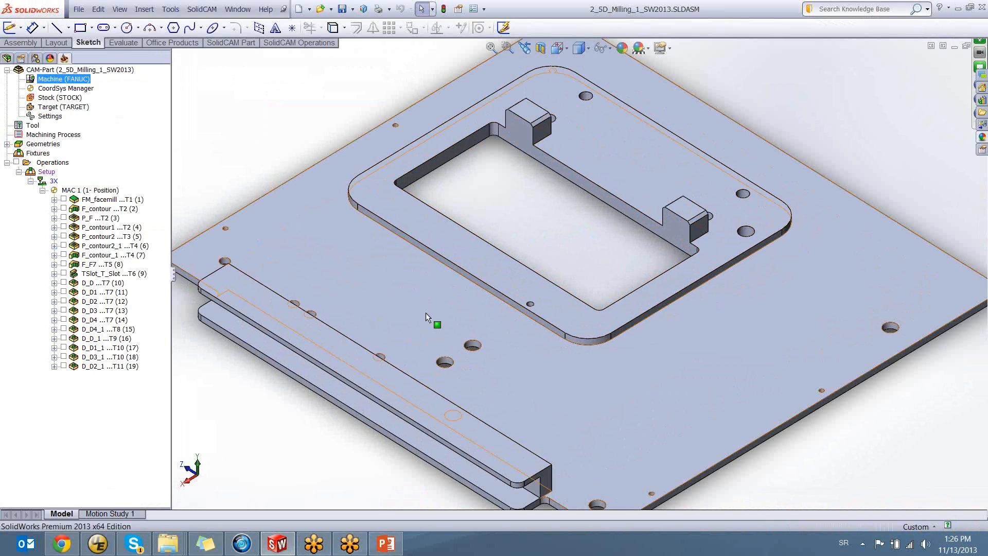
{"action": "middle_click_drag", "start_coordinate": [418, 315], "coordinate": [536, 289], "text": "ctrl"}
{"action": "scroll", "coordinate": [441, 294], "scroll_direction": "up", "scroll_amount": 1}
{"action": "left_click", "coordinate": [64, 199]}
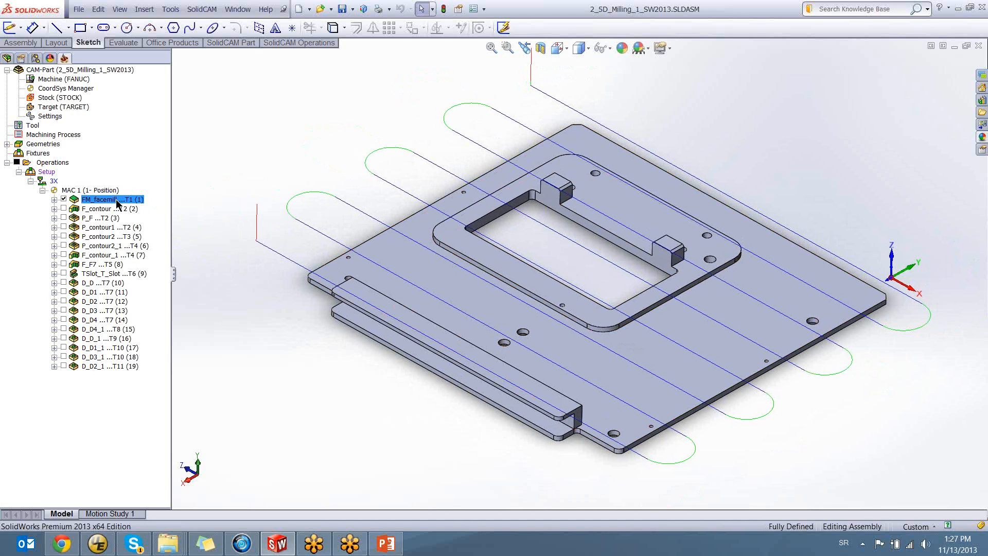
Examine the FM_facemill toolpath, including its vertical approach move and the passes across the plate
{"action": "mouse_move", "coordinate": [502, 268]}
{"action": "middle_mouse_down"}
{"action": "mouse_move", "coordinate": [489, 280]}
{"action": "mouse_move", "coordinate": [501, 273]}
{"action": "mouse_move", "coordinate": [513, 284]}
{"action": "middle_mouse_up"}
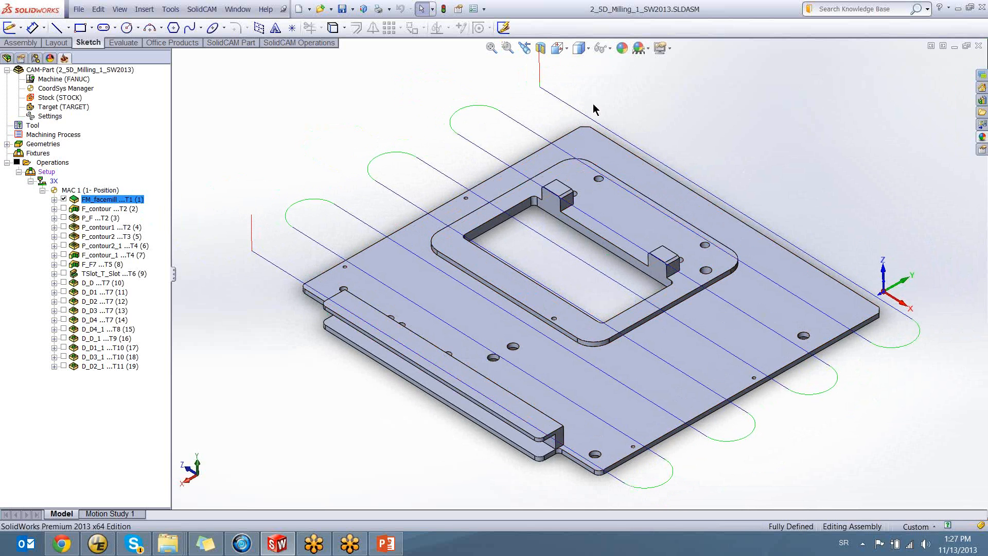
{"action": "scroll", "coordinate": [542, 90], "scroll_direction": "down", "scroll_amount": 6}
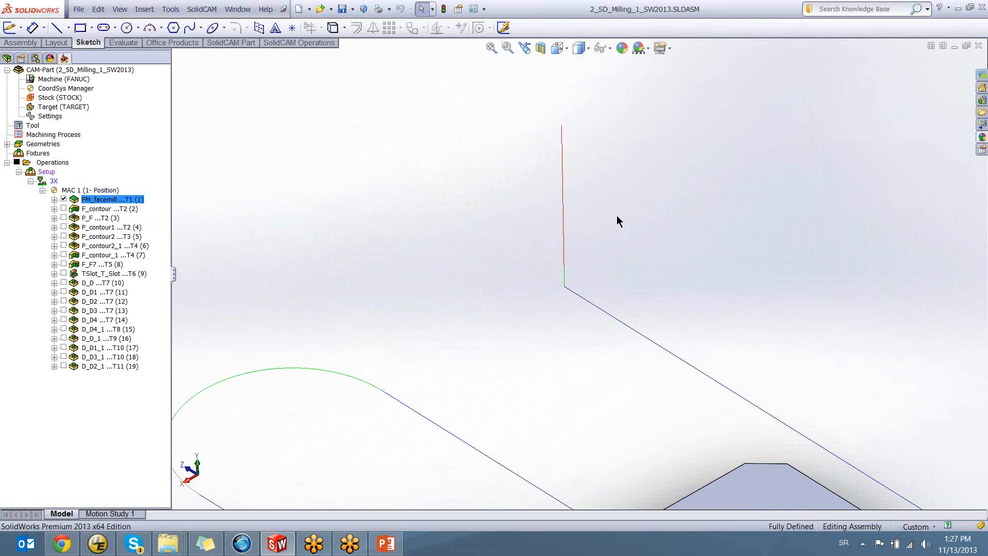
{"action": "scroll", "coordinate": [672, 236], "scroll_direction": "up", "scroll_amount": 6}
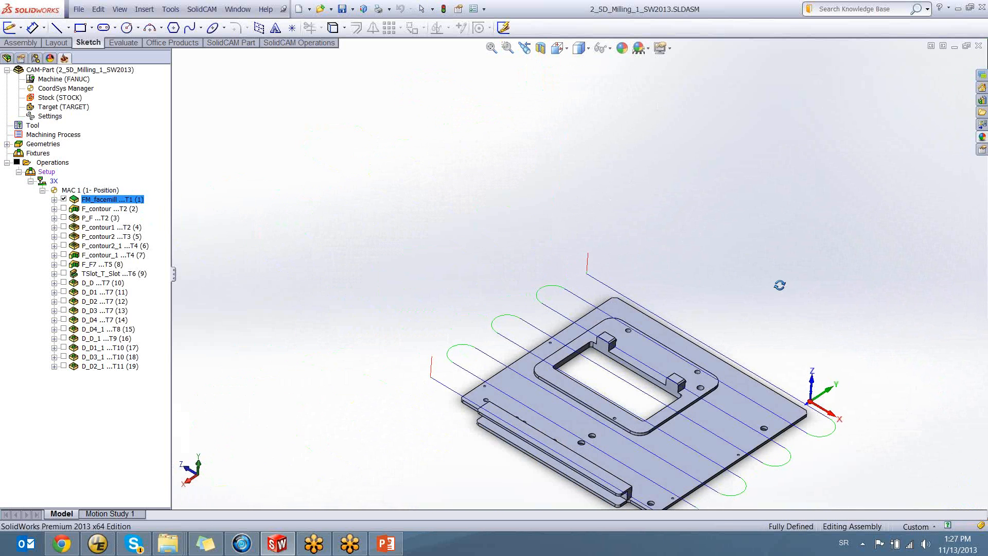
{"action": "scroll", "coordinate": [657, 441], "scroll_direction": "down", "scroll_amount": 5}
{"action": "scroll", "coordinate": [655, 421], "scroll_direction": "up", "scroll_amount": 3}
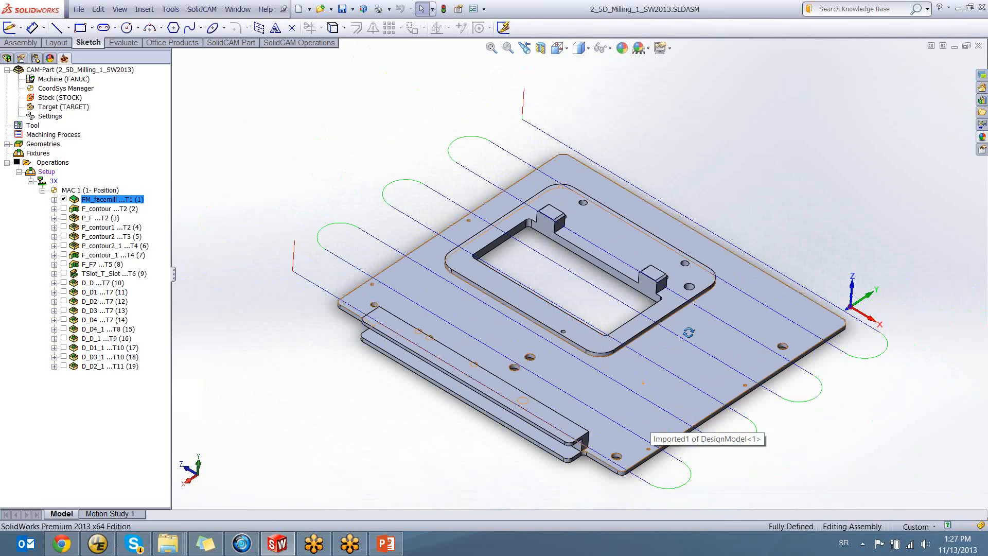
{"action": "mouse_move", "coordinate": [689, 332]}
{"action": "middle_mouse_down"}
{"action": "mouse_move", "coordinate": [695, 316]}
{"action": "mouse_move", "coordinate": [685, 320]}
{"action": "middle_mouse_up"}
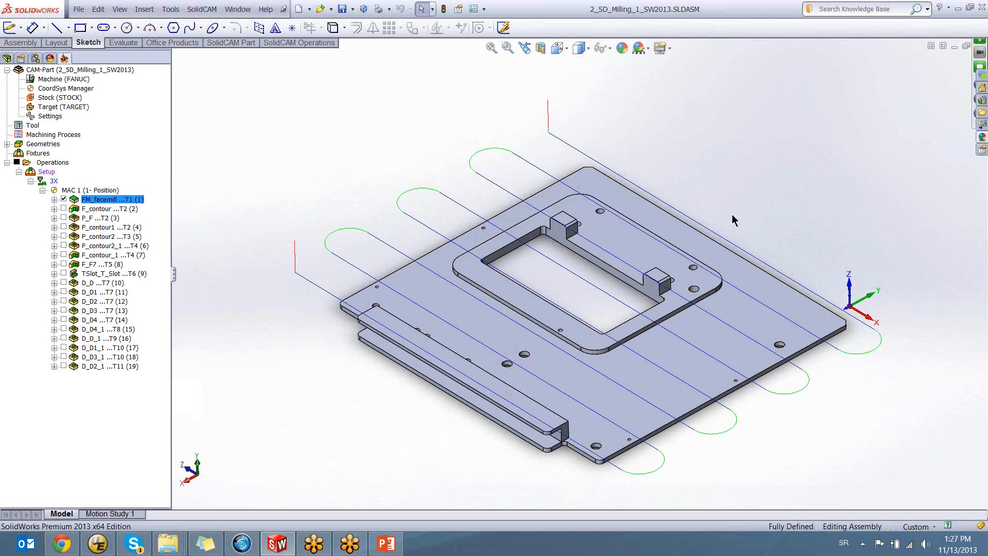
Switch to PowerPoint and review the Trace statement slide, pointing out its title
{"action": "left_click", "coordinate": [386, 544]}
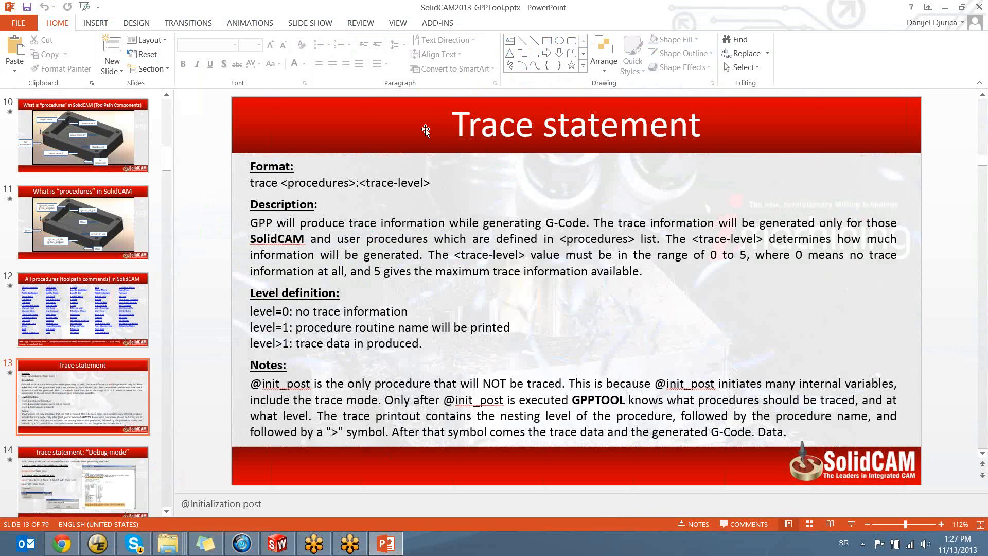
{"action": "left_click_drag", "start_coordinate": [454, 124], "coordinate": [702, 127]}
{"action": "left_click", "coordinate": [703, 126]}
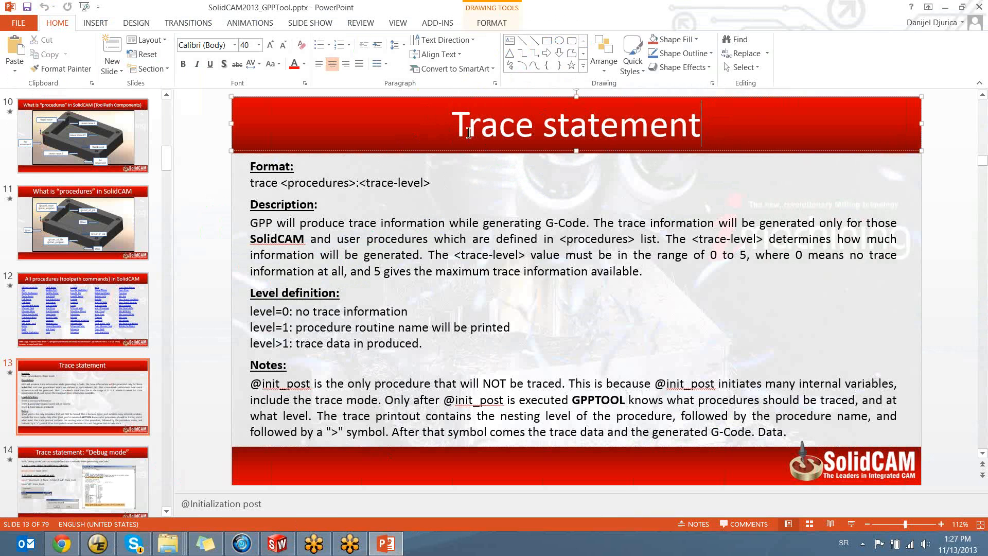
Return to SolidWorks, open the FANUC machine in the Machine ID Editor, and open its GPP postprocessor file
{"action": "left_click", "coordinate": [277, 544]}
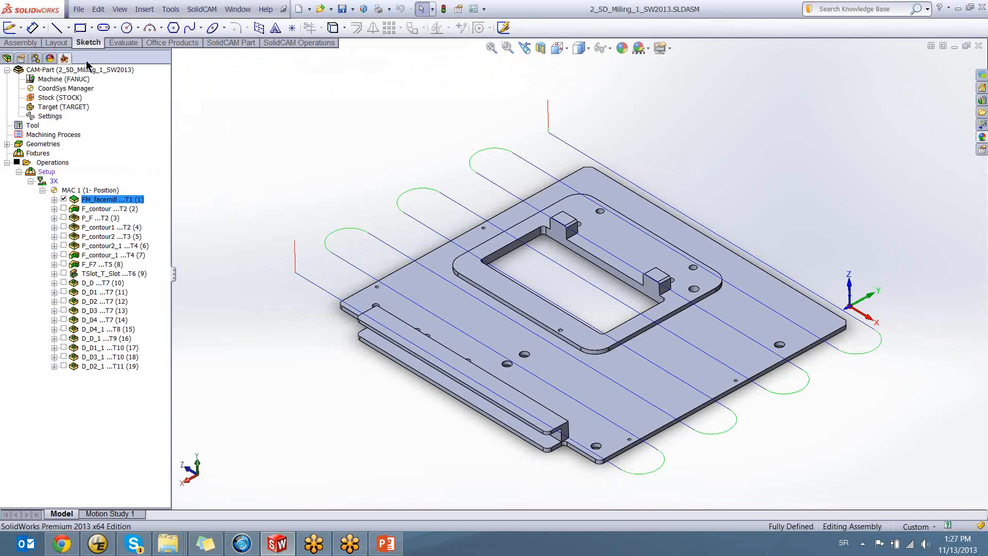
{"action": "double_click", "coordinate": [68, 80]}
{"action": "left_click", "coordinate": [213, 114]}
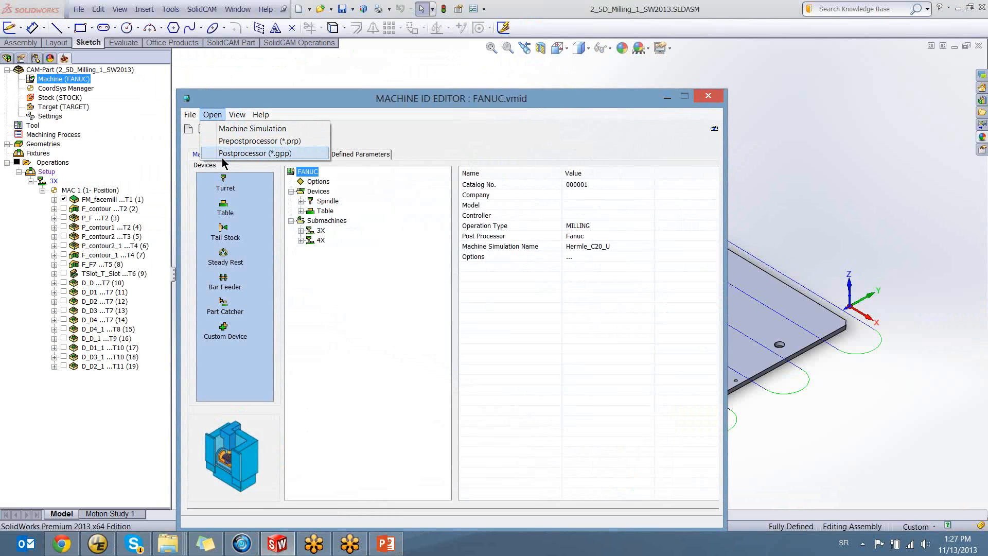
{"action": "left_click", "coordinate": [222, 155]}
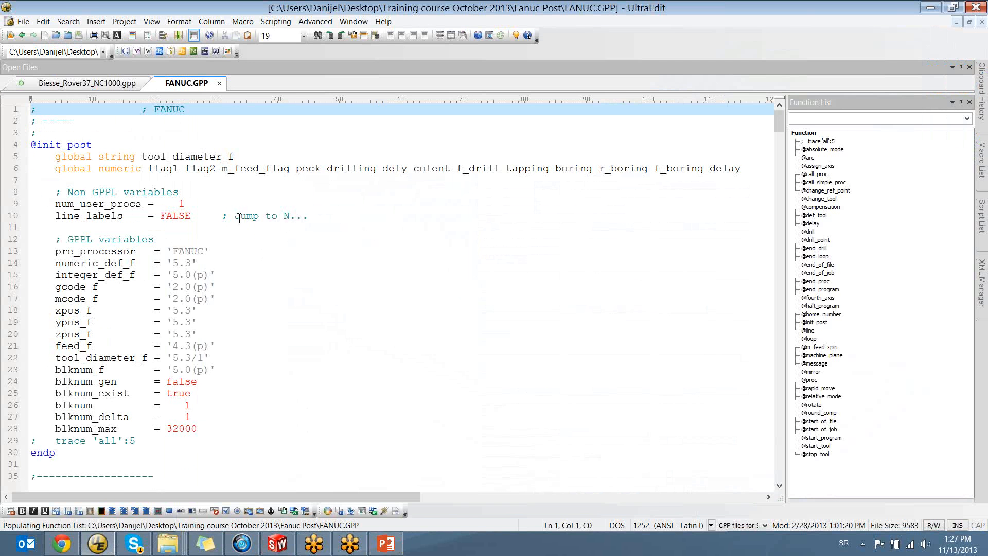
{"action": "scroll", "coordinate": [232, 210], "scroll_direction": "down", "scroll_amount": 9}
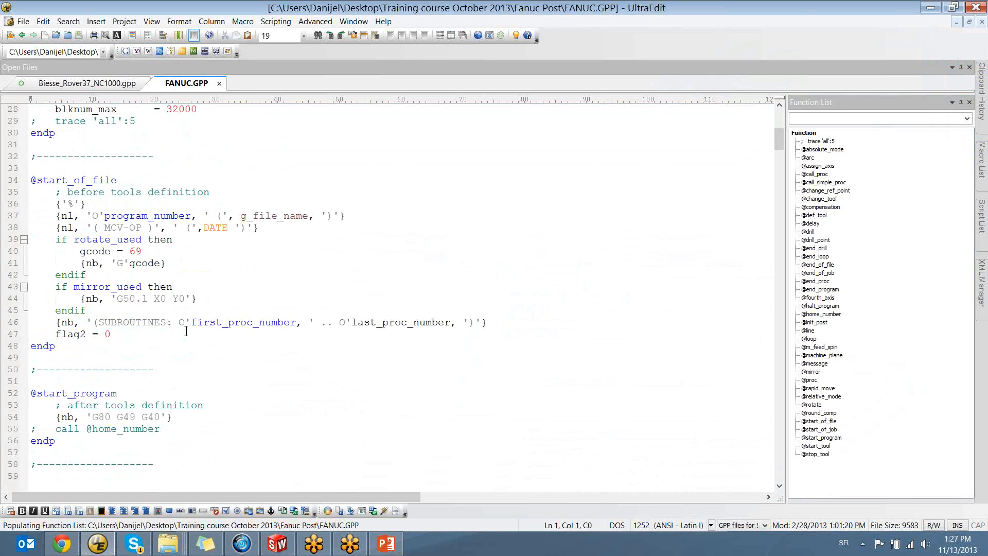
{"action": "scroll", "coordinate": [154, 180], "scroll_direction": "up", "scroll_amount": 9}
{"action": "left_click_drag", "start_coordinate": [90, 147], "coordinate": [29, 144]}
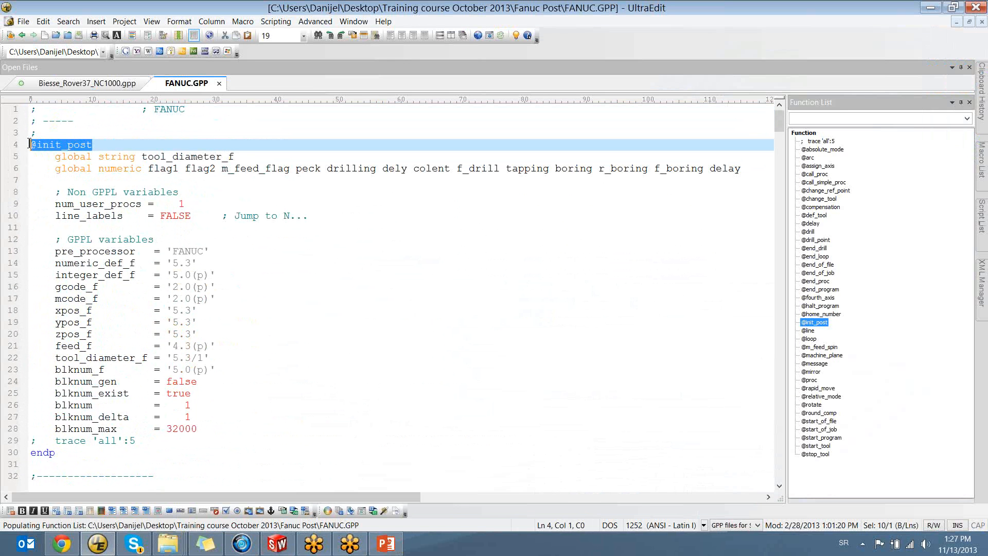
{"action": "mouse_move", "coordinate": [56, 454]}
{"action": "left_mouse_down"}
{"action": "mouse_move", "coordinate": [19, 143]}
{"action": "mouse_move", "coordinate": [32, 145]}
{"action": "mouse_move", "coordinate": [72, 336]}
{"action": "mouse_move", "coordinate": [65, 453]}
{"action": "mouse_move", "coordinate": [55, 192]}
{"action": "mouse_move", "coordinate": [29, 143]}
{"action": "mouse_move", "coordinate": [88, 147]}
{"action": "mouse_move", "coordinate": [67, 372]}
{"action": "mouse_move", "coordinate": [72, 453]}
{"action": "left_mouse_up"}
{"action": "left_click", "coordinate": [101, 144]}
{"action": "left_click", "coordinate": [33, 143]}
{"action": "left_click", "coordinate": [81, 451]}
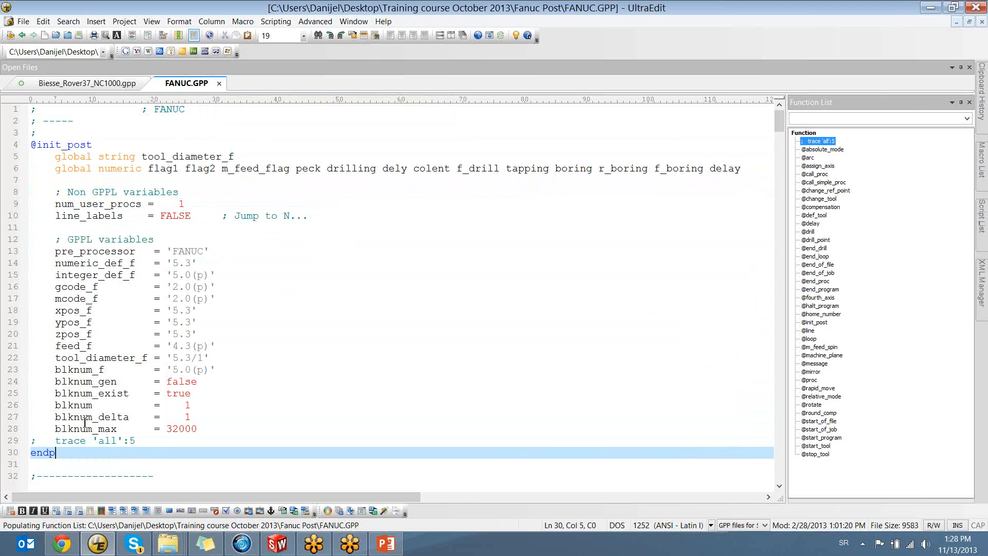
{"action": "scroll", "coordinate": [85, 410], "scroll_direction": "down", "scroll_amount": 9}
{"action": "double_click", "coordinate": [32, 179]}
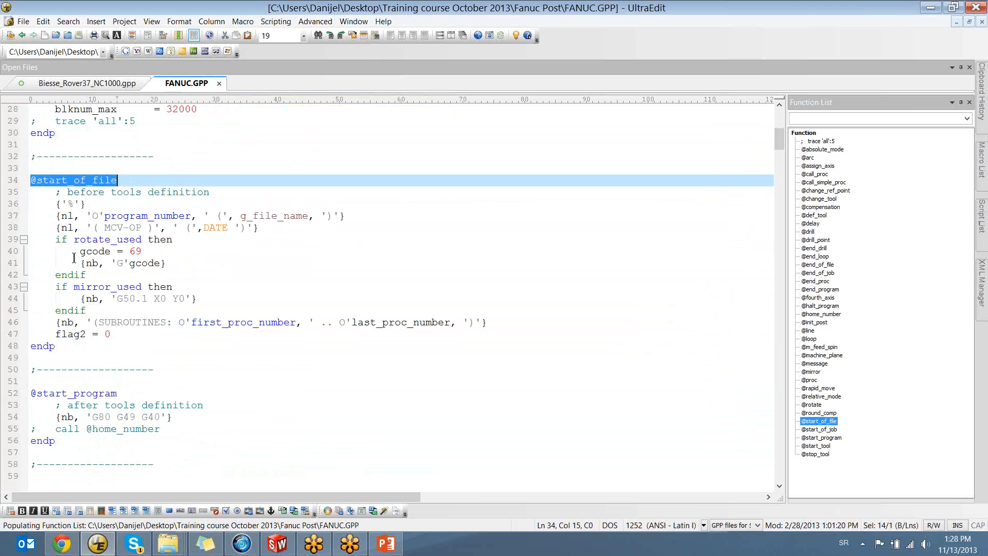
{"action": "left_click", "coordinate": [58, 352]}
{"action": "scroll", "coordinate": [34, 346], "scroll_direction": "down", "scroll_amount": 8}
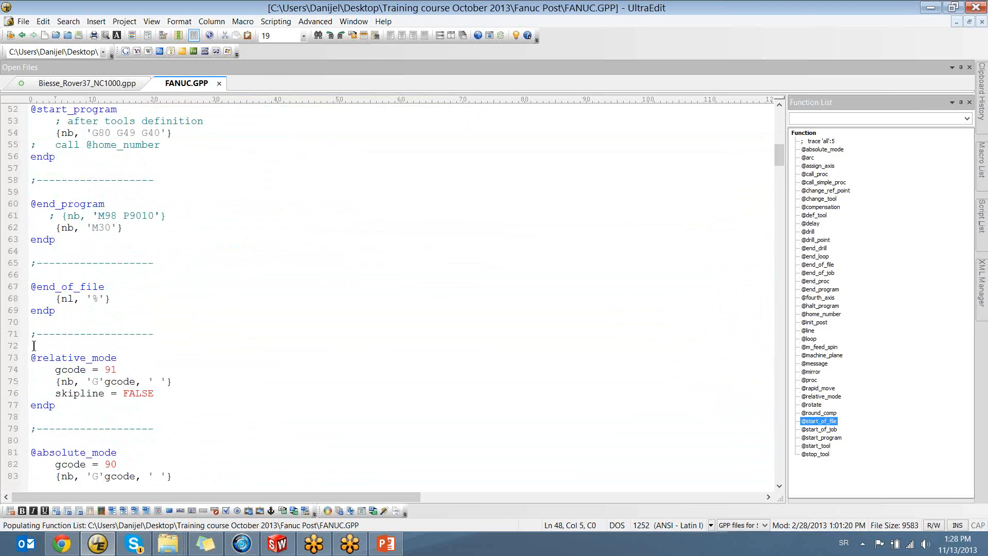
{"action": "double_click", "coordinate": [31, 286]}
{"action": "left_click", "coordinate": [106, 318]}
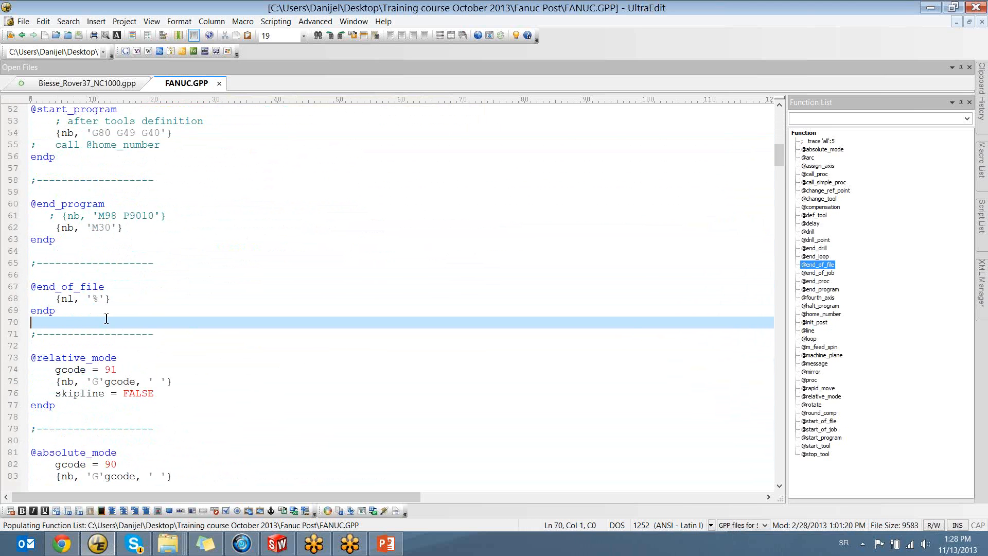
{"action": "double_click", "coordinate": [32, 359]}
{"action": "left_click", "coordinate": [116, 358]}
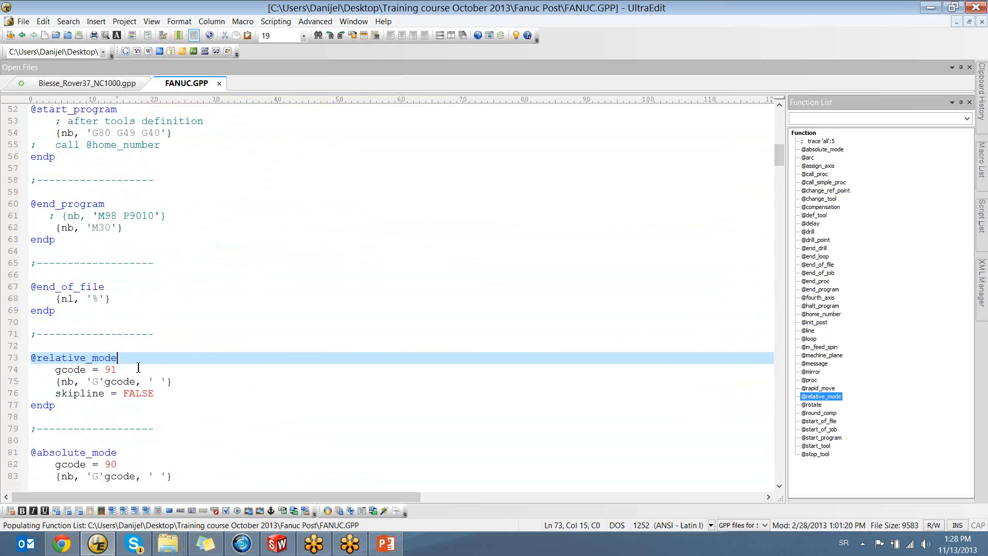
{"action": "scroll", "coordinate": [83, 365], "scroll_direction": "down", "scroll_amount": 5}
{"action": "double_click", "coordinate": [34, 369]}
{"action": "left_click", "coordinate": [117, 369]}
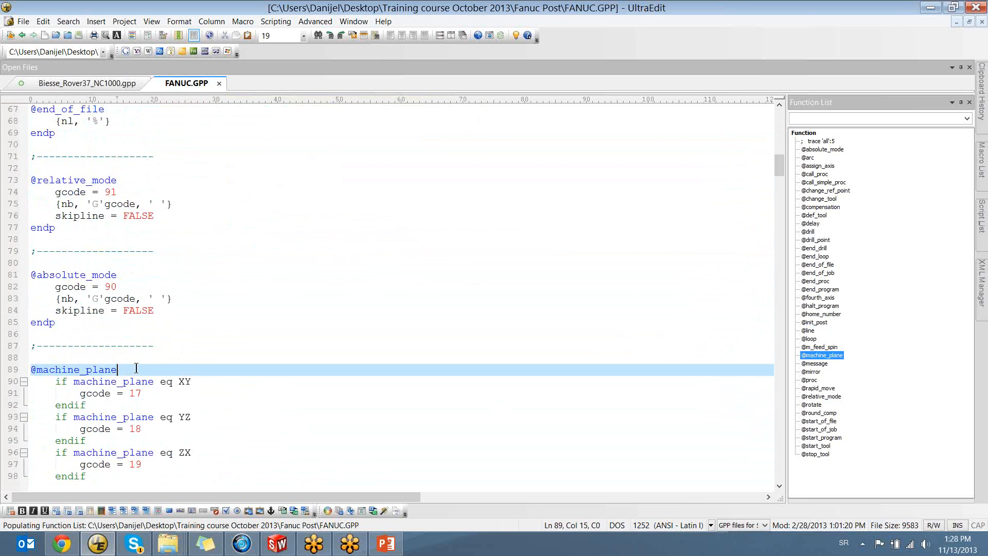
{"action": "scroll", "coordinate": [147, 367], "scroll_direction": "down", "scroll_amount": 5}
{"action": "left_click_drag", "start_coordinate": [34, 192], "coordinate": [119, 192]}
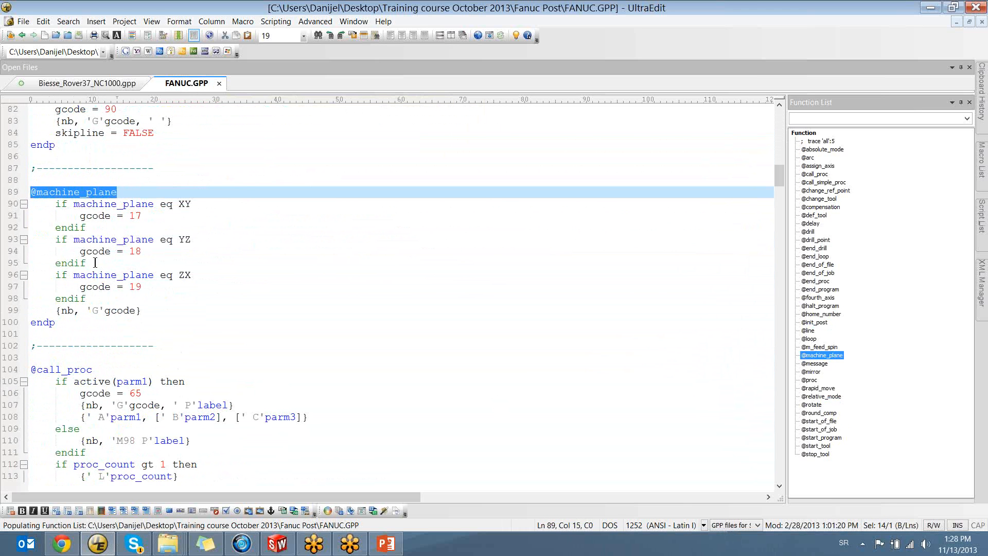
{"action": "left_click_drag", "start_coordinate": [60, 324], "coordinate": [17, 324]}
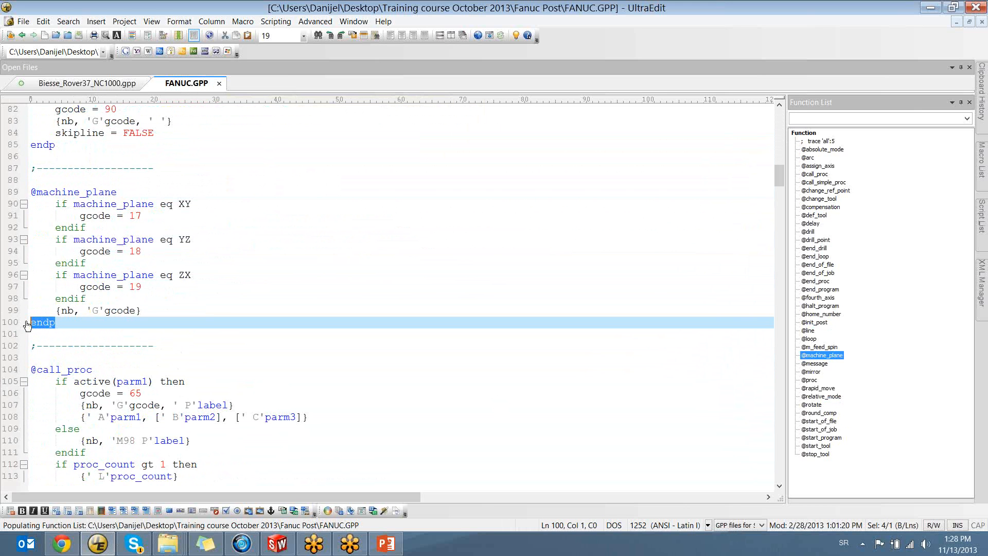
{"action": "left_click", "coordinate": [72, 322]}
{"action": "scroll", "coordinate": [108, 372], "scroll_direction": "down", "scroll_amount": 5}
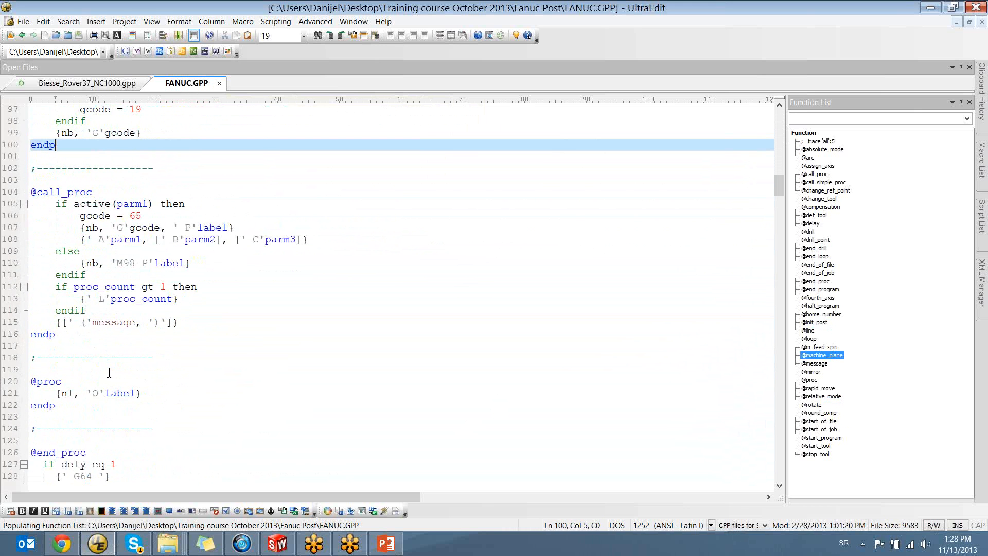
{"action": "scroll", "coordinate": [108, 373], "scroll_direction": "down", "scroll_amount": 11}
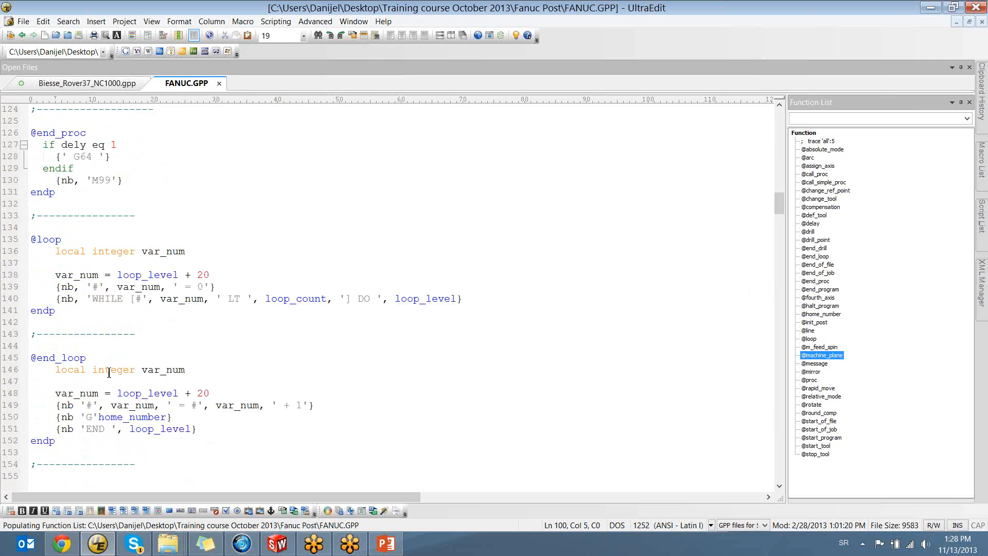
{"action": "scroll", "coordinate": [329, 280], "scroll_direction": "up", "scroll_amount": 8}
{"action": "scroll", "coordinate": [289, 376], "scroll_direction": "up", "scroll_amount": 20}
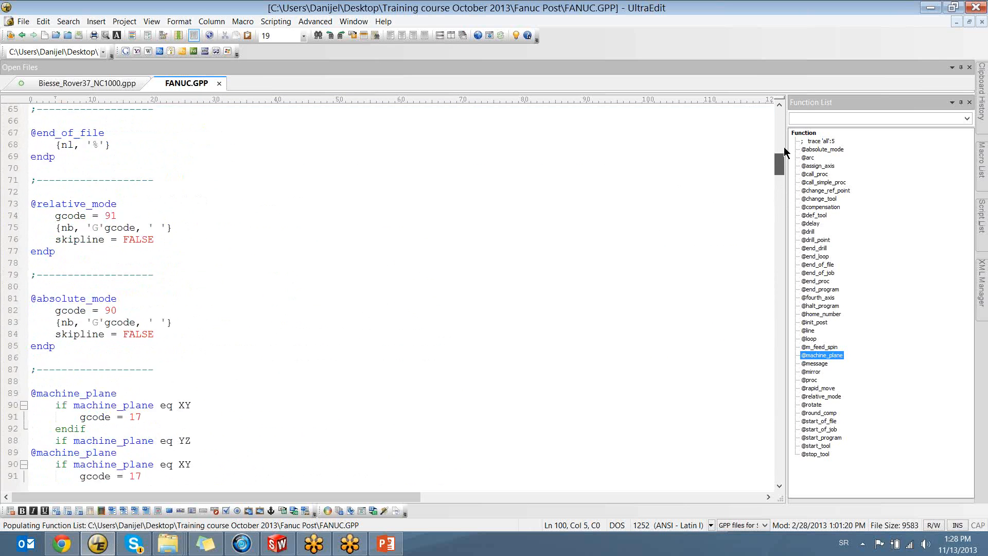
{"action": "scroll", "coordinate": [289, 377], "scroll_direction": "down", "scroll_amount": 5}
{"action": "scroll", "coordinate": [289, 376], "scroll_direction": "up", "scroll_amount": 5}
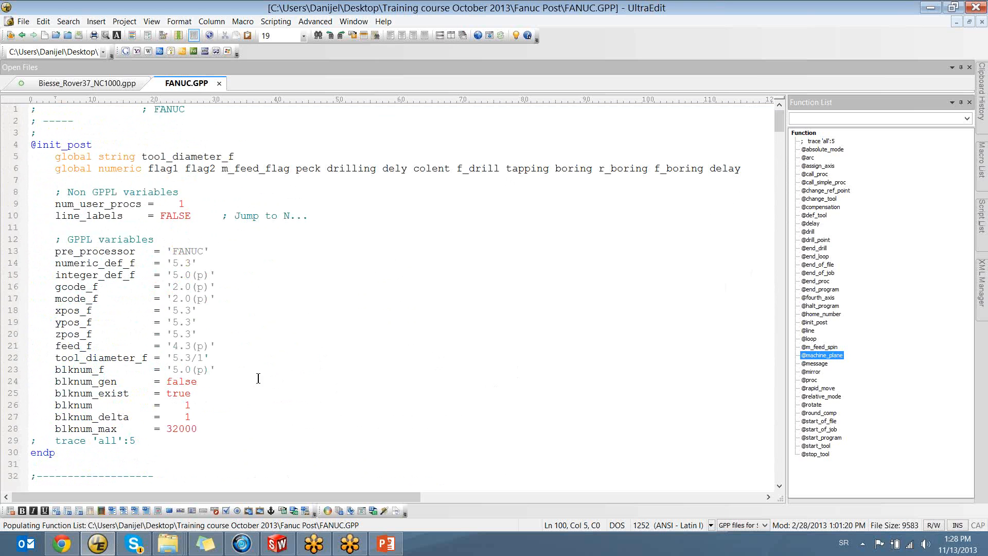
{"action": "scroll", "coordinate": [240, 367], "scroll_direction": "down", "scroll_amount": 7}
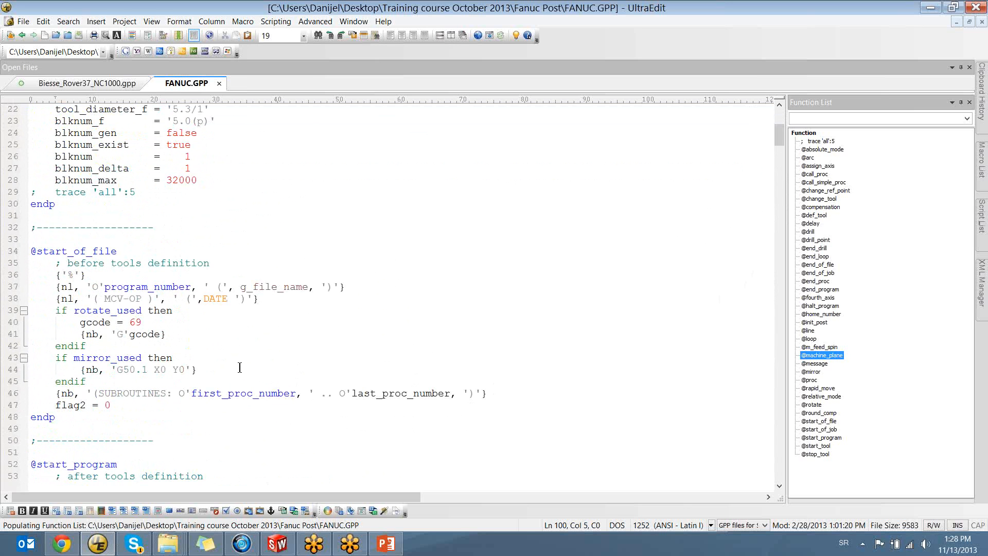
{"action": "left_click", "coordinate": [123, 254]}
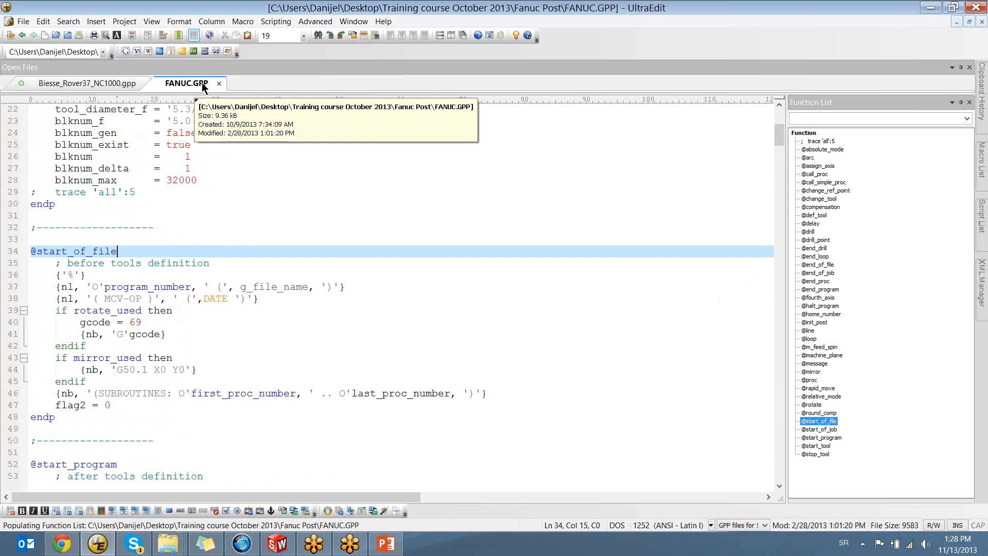
{"action": "left_click", "coordinate": [385, 544]}
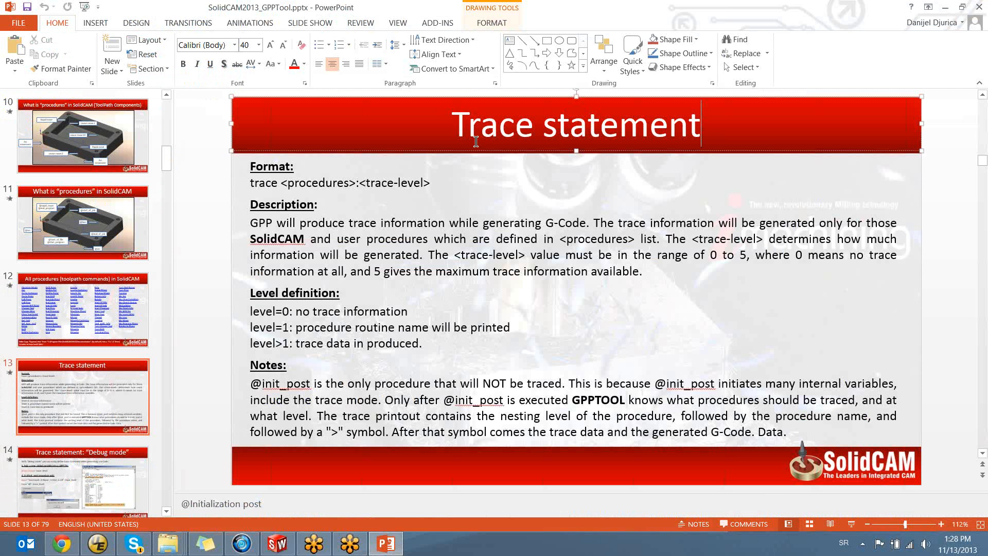
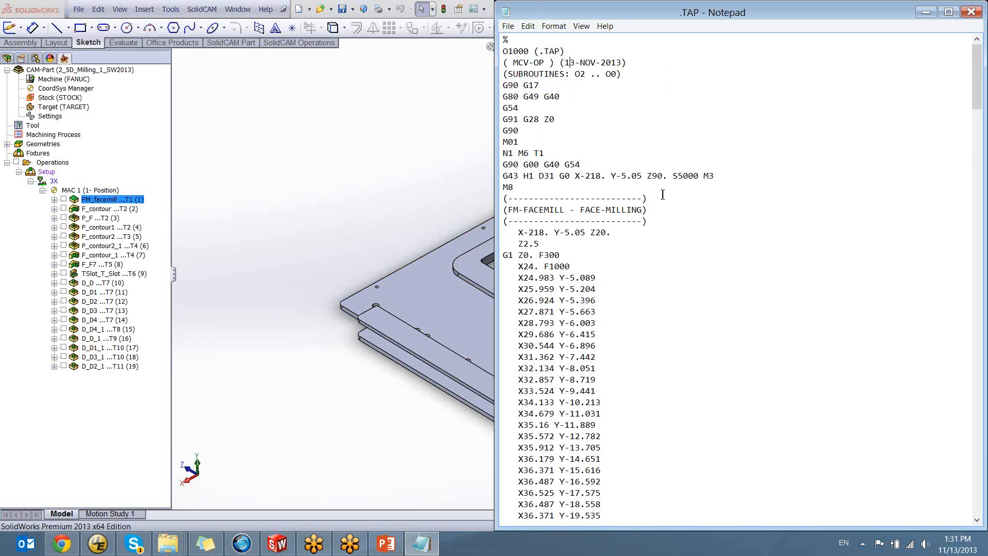
Highlight Z90. and S5000 in the .TAP file's G43 line, try adding 0 and a decimal point after them, and remove both characters
{"action": "left_click_drag", "start_coordinate": [669, 176], "coordinate": [647, 178]}
{"action": "left_click", "coordinate": [669, 176]}
{"action": "type", "text": "0"}
{"action": "key", "text": "BackSpace"}
{"action": "left_click_drag", "start_coordinate": [699, 176], "coordinate": [672, 178]}
{"action": "left_click", "coordinate": [699, 176]}
{"action": "type", "text": "."}
{"action": "key", "text": "BackSpace"}
{"action": "left_click", "coordinate": [677, 176]}
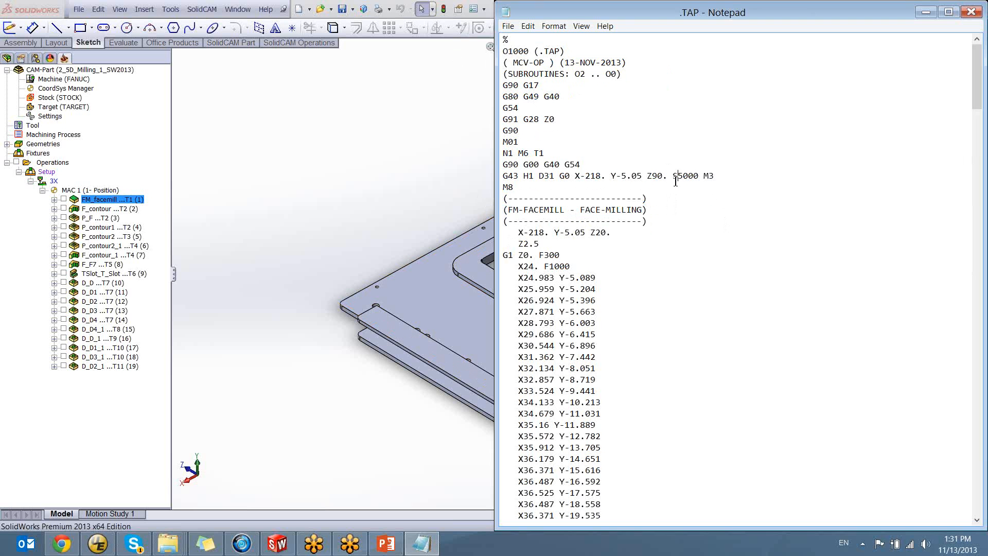
{"action": "left_click", "coordinate": [371, 173]}
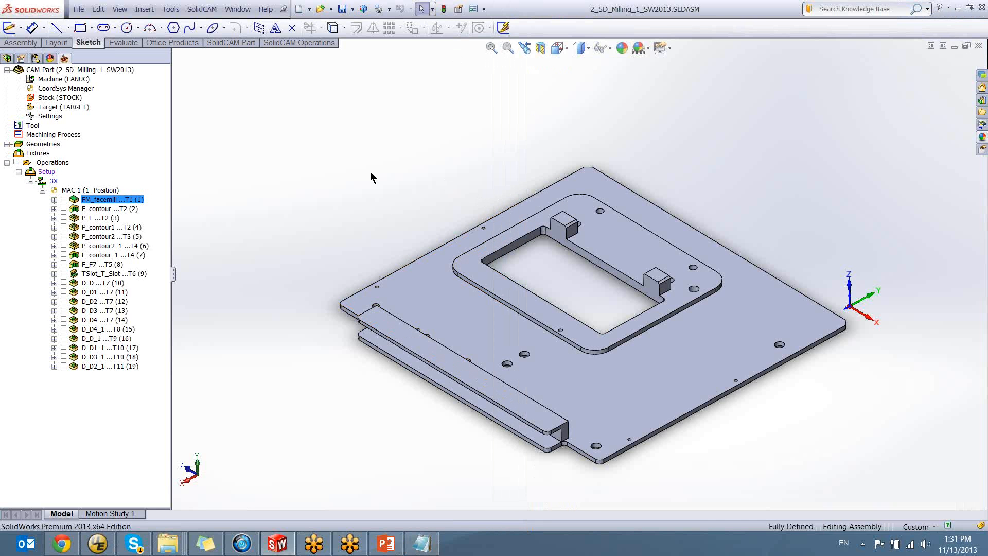
{"action": "left_click", "coordinate": [98, 544]}
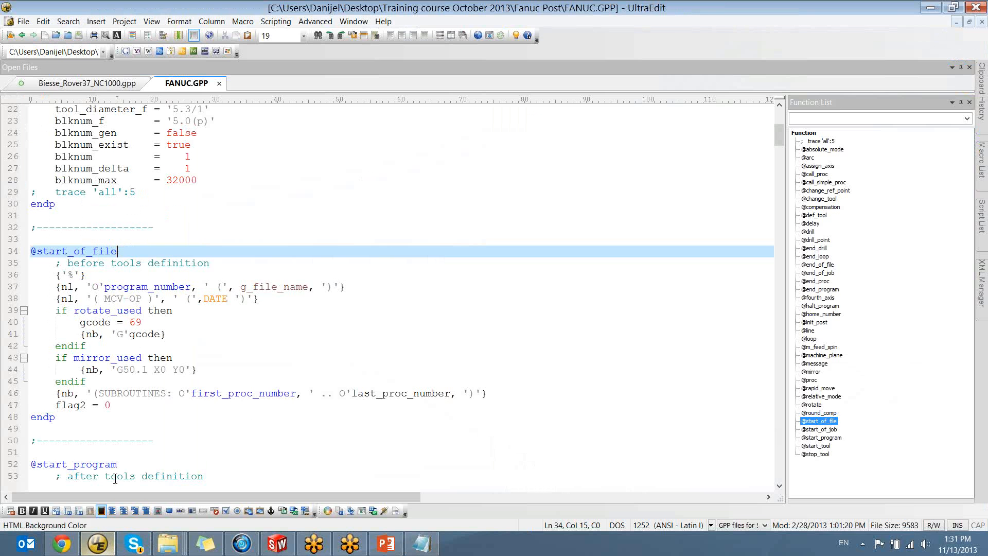
{"action": "scroll", "coordinate": [780, 137], "scroll_direction": "up", "scroll_amount": 7}
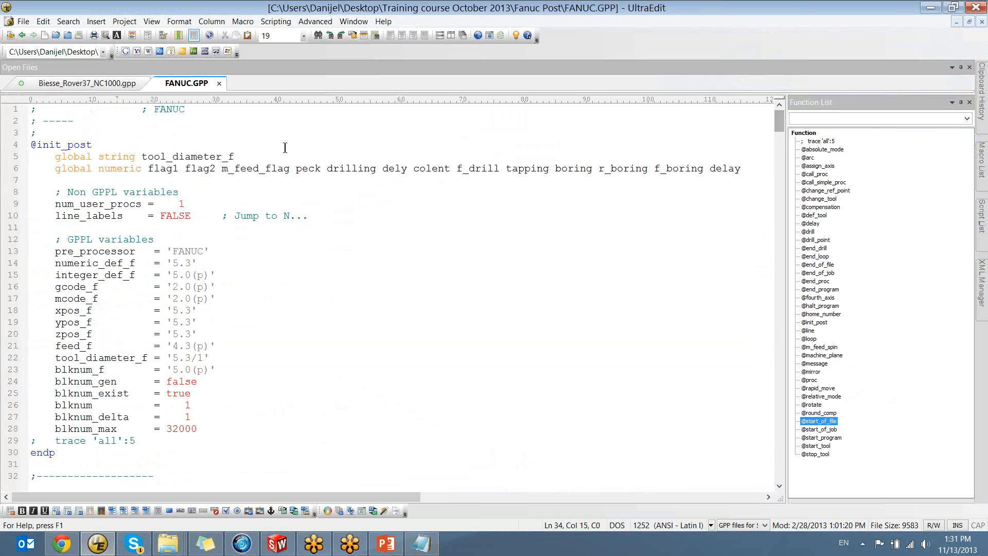
{"action": "left_click_drag", "start_coordinate": [32, 143], "coordinate": [109, 140]}
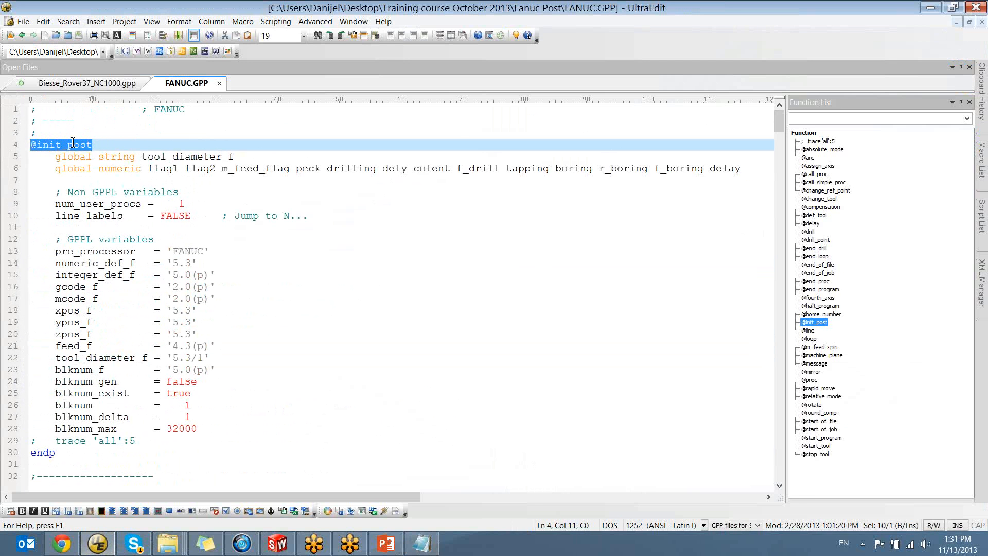
{"action": "left_click", "coordinate": [121, 143]}
{"action": "double_click", "coordinate": [120, 142]}
{"action": "left_click", "coordinate": [100, 141]}
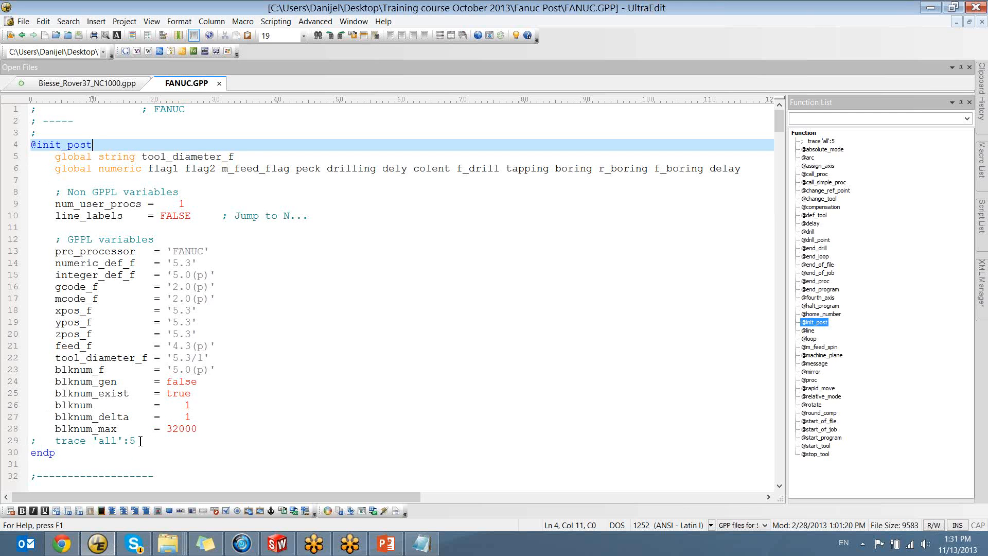
{"action": "left_click_drag", "start_coordinate": [135, 441], "coordinate": [28, 444]}
{"action": "left_click", "coordinate": [115, 439]}
{"action": "left_click_drag", "start_coordinate": [142, 441], "coordinate": [24, 441]}
{"action": "left_click", "coordinate": [47, 440]}
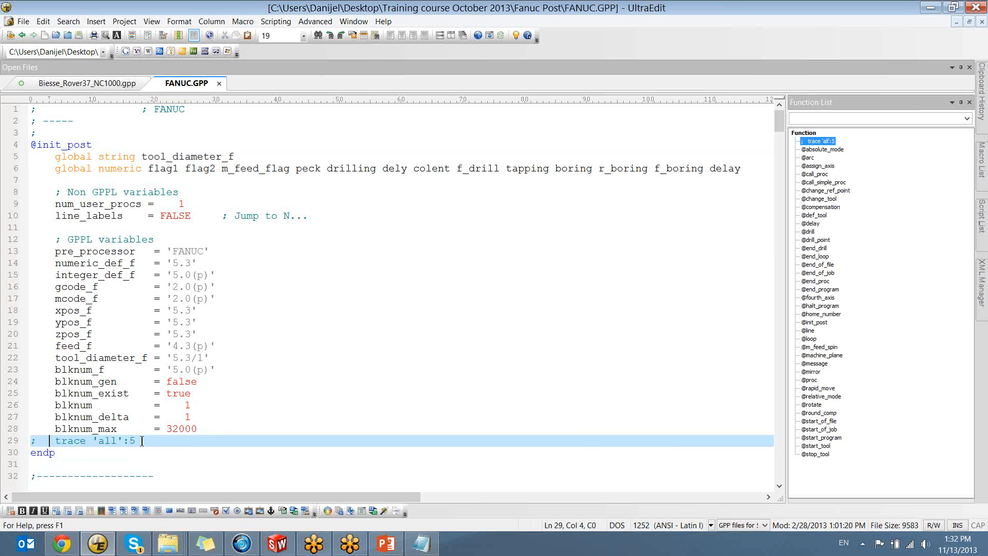
Insert a blank line after blknum_max and uncomment the trace statement by deleting its leading semicolon
{"action": "left_click", "coordinate": [206, 429]}
{"action": "key", "text": "Return"}
{"action": "left_click", "coordinate": [41, 452]}
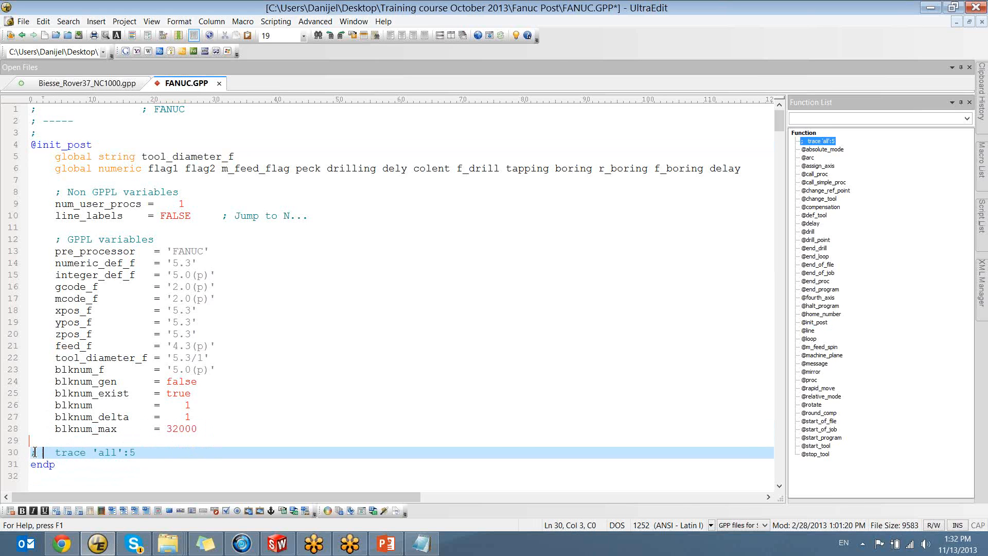
{"action": "left_click_drag", "start_coordinate": [37, 453], "coordinate": [29, 453]}
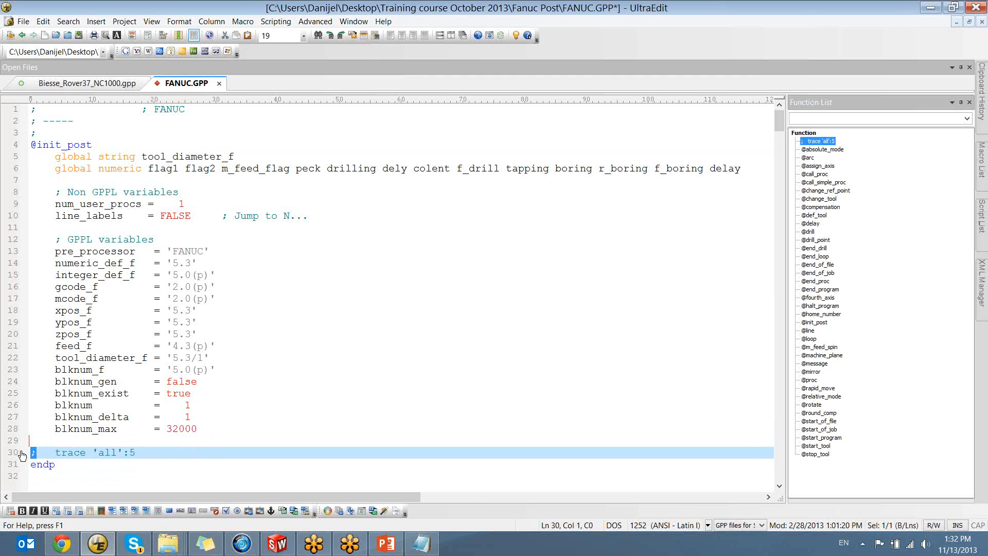
{"action": "left_click", "coordinate": [43, 456]}
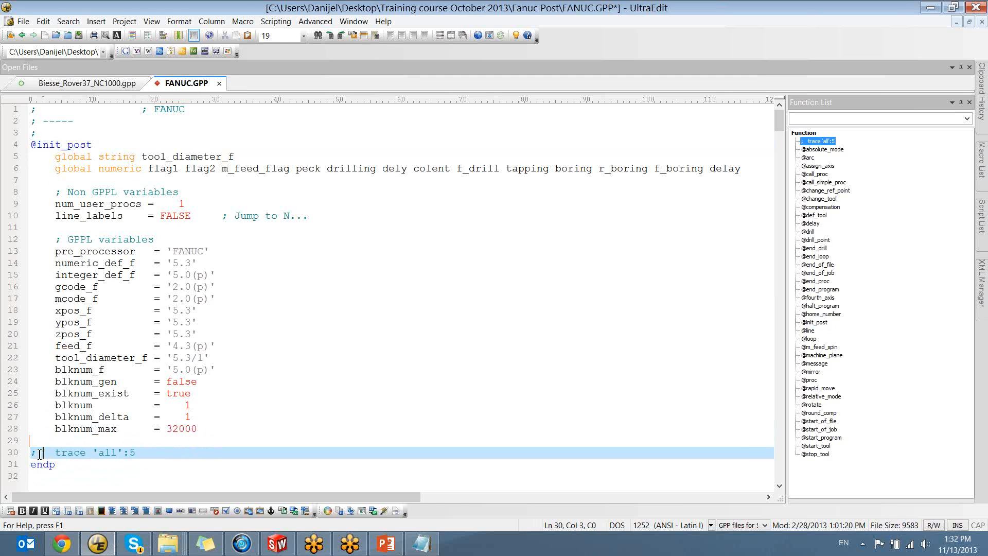
{"action": "left_click_drag", "start_coordinate": [136, 453], "coordinate": [7, 458]}
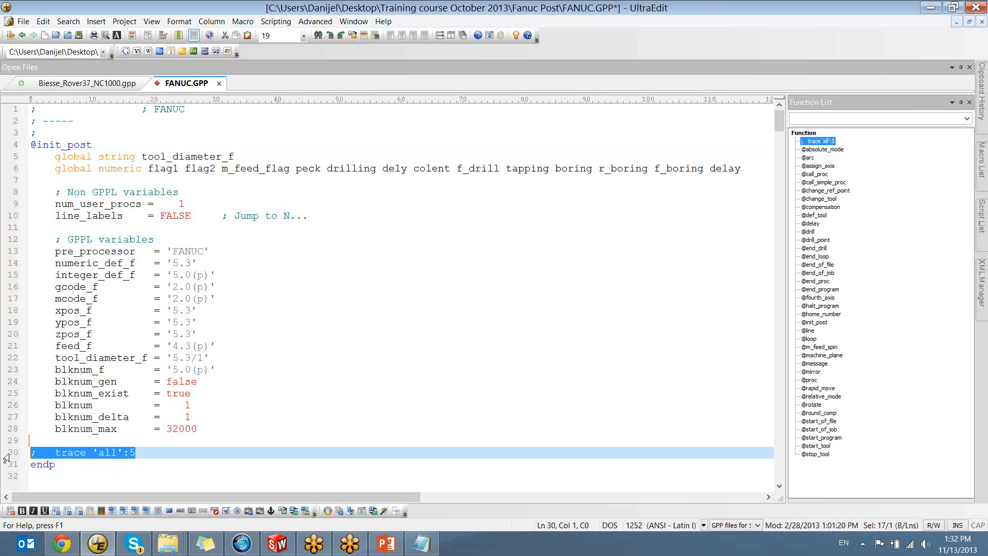
{"action": "left_click", "coordinate": [35, 453]}
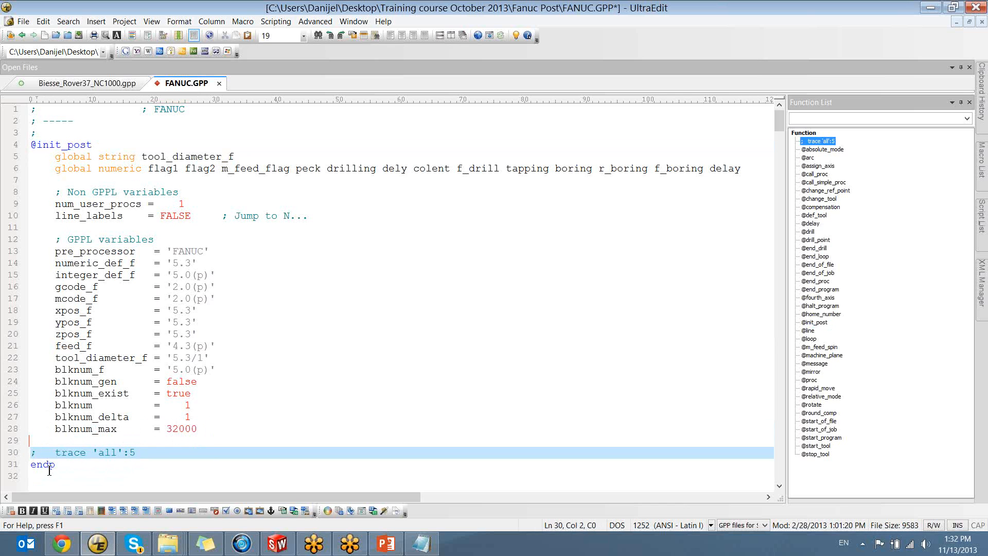
{"action": "key", "text": "BackSpace"}
{"action": "key", "text": "Right"}
Set the trace statement to trace 'all':0 and save FANUC.GPP
{"action": "left_click_drag", "start_coordinate": [137, 456], "coordinate": [31, 456]}
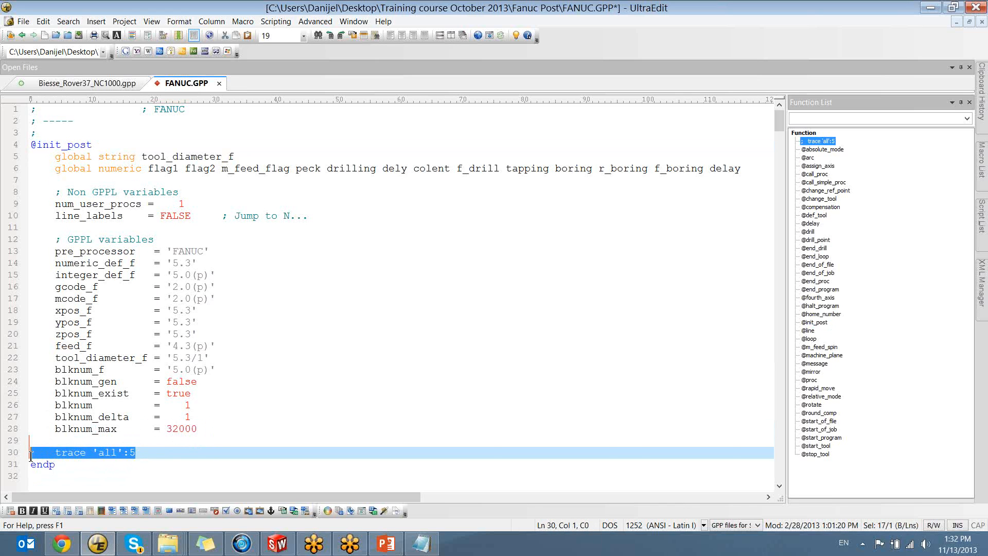
{"action": "left_click", "coordinate": [147, 457]}
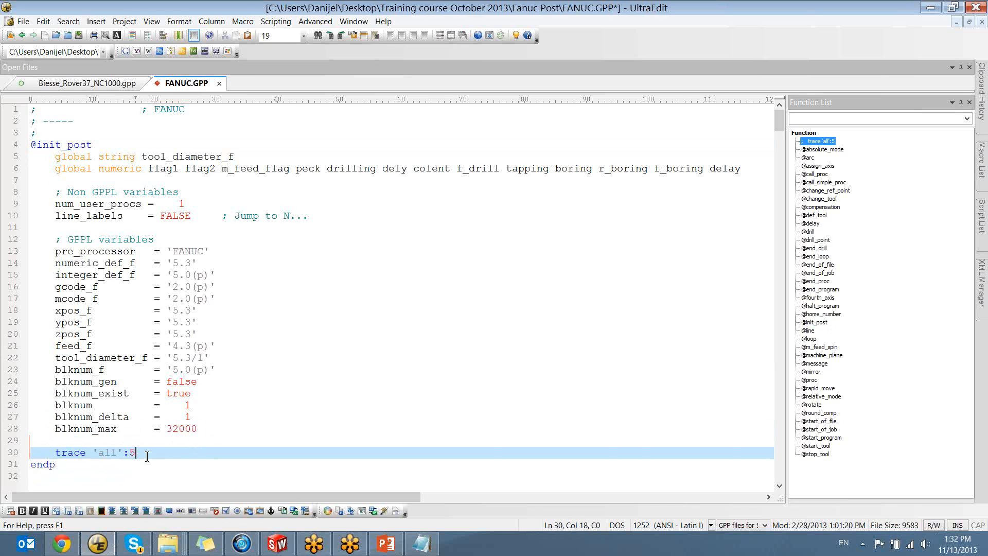
{"action": "double_click", "coordinate": [54, 453]}
{"action": "double_click", "coordinate": [103, 453]}
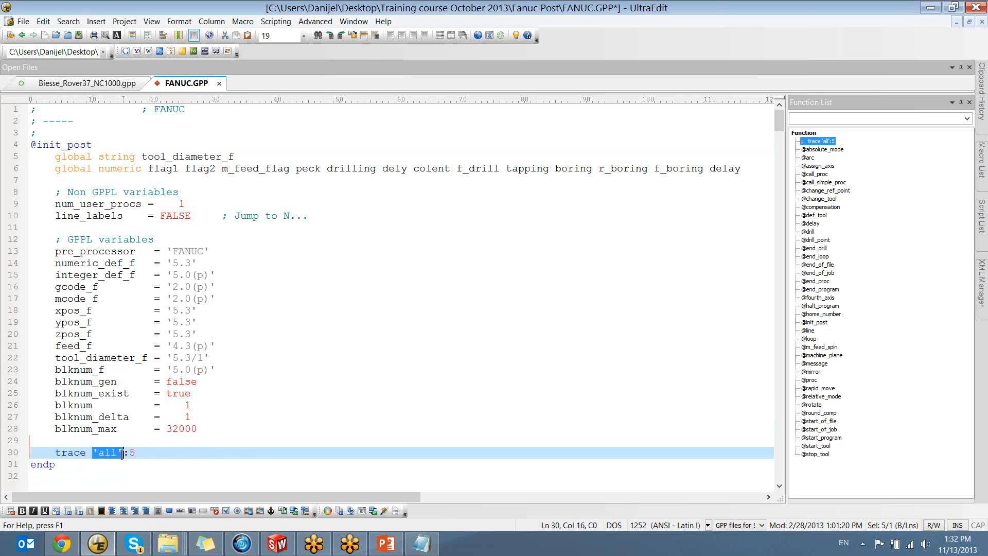
{"action": "left_click", "coordinate": [145, 453]}
{"action": "key", "text": "shift+Left"}
{"action": "type", "text": "0"}
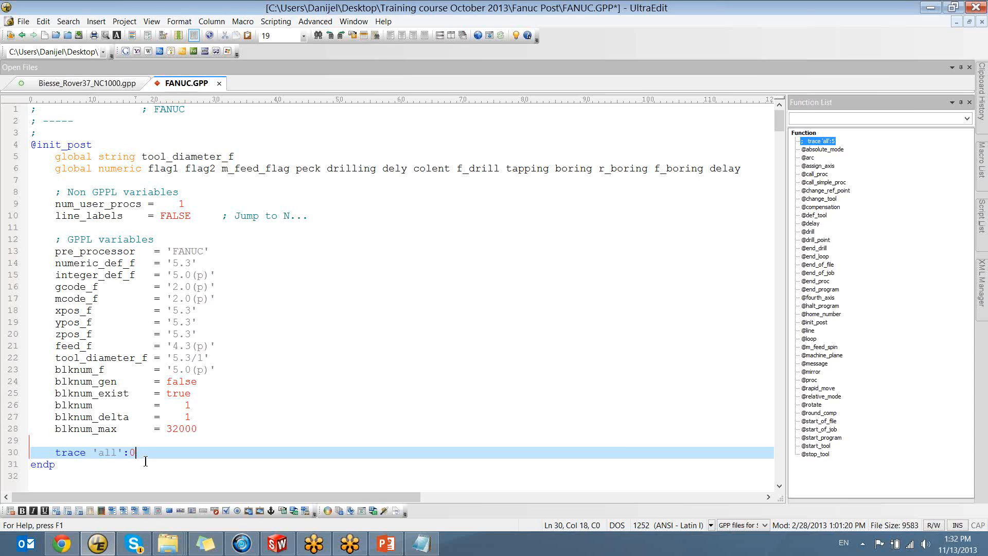
{"action": "key", "text": "ctrl+s"}
Switch to SolidWorks, generate the G-code for the FM_facemill operation with the file name left blank, and close the resulting .TAP file
{"action": "left_click", "coordinate": [277, 544]}
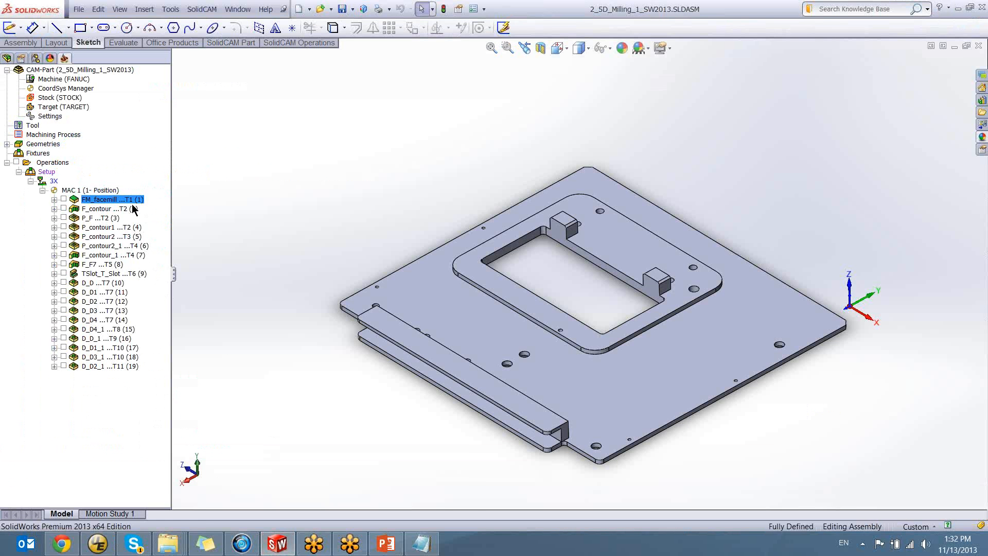
{"action": "right_click", "coordinate": [131, 201]}
{"action": "mouse_move", "coordinate": [216, 146]}
{"action": "left_click", "coordinate": [335, 144]}
{"action": "right_click", "coordinate": [125, 200]}
{"action": "left_click", "coordinate": [360, 145]}
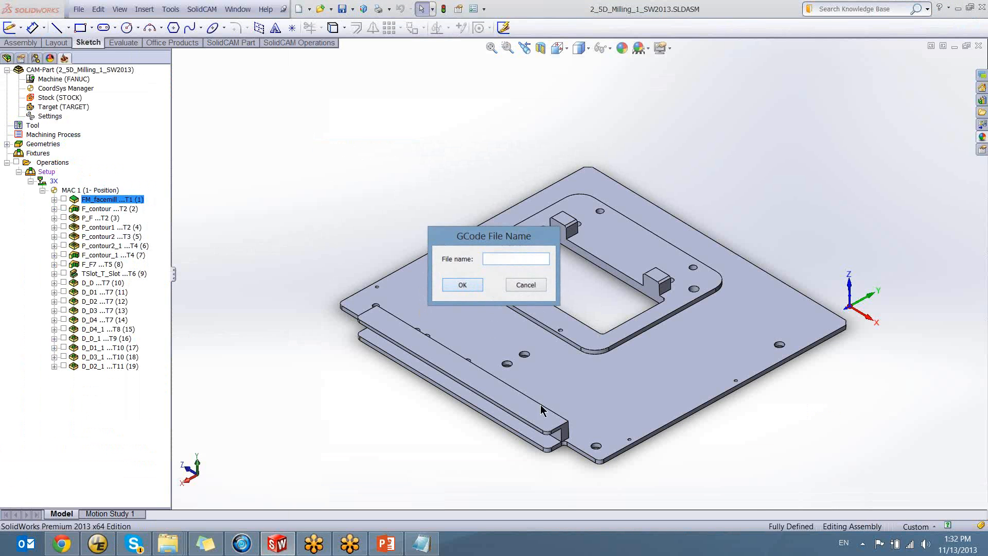
{"action": "key", "text": "Return"}
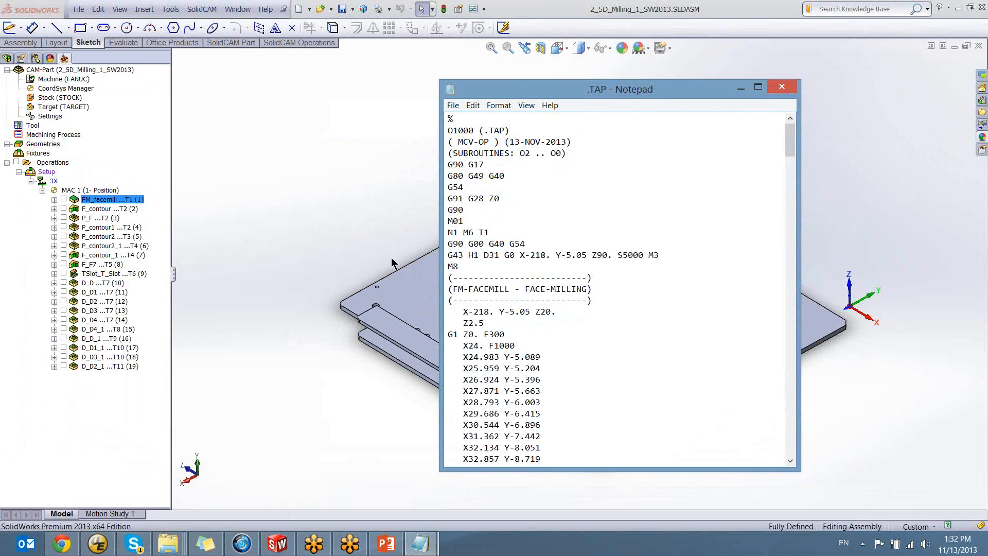
{"action": "left_click", "coordinate": [783, 88]}
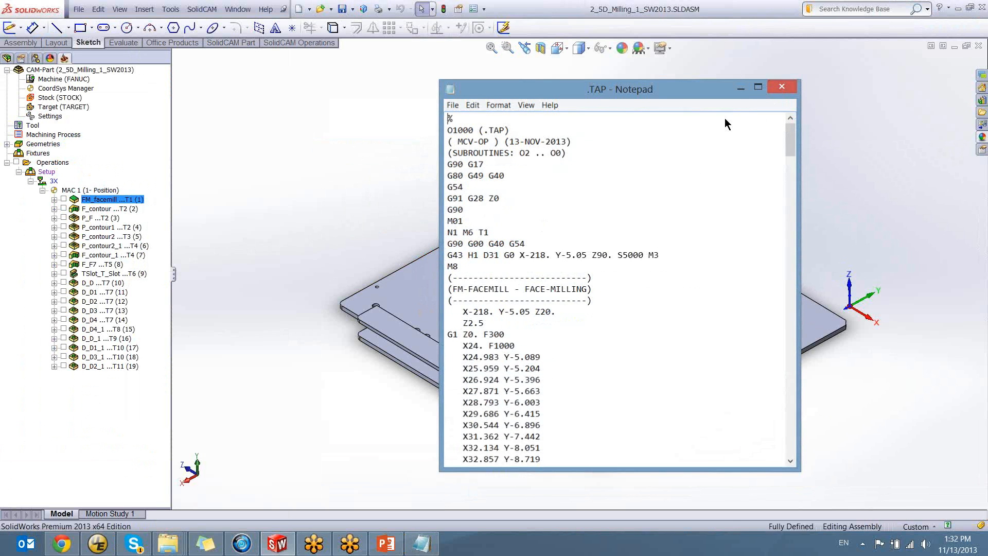
Return to FANUC.GPP in UltraEdit, change the trace level to 1 and save the file
{"action": "left_click", "coordinate": [98, 543]}
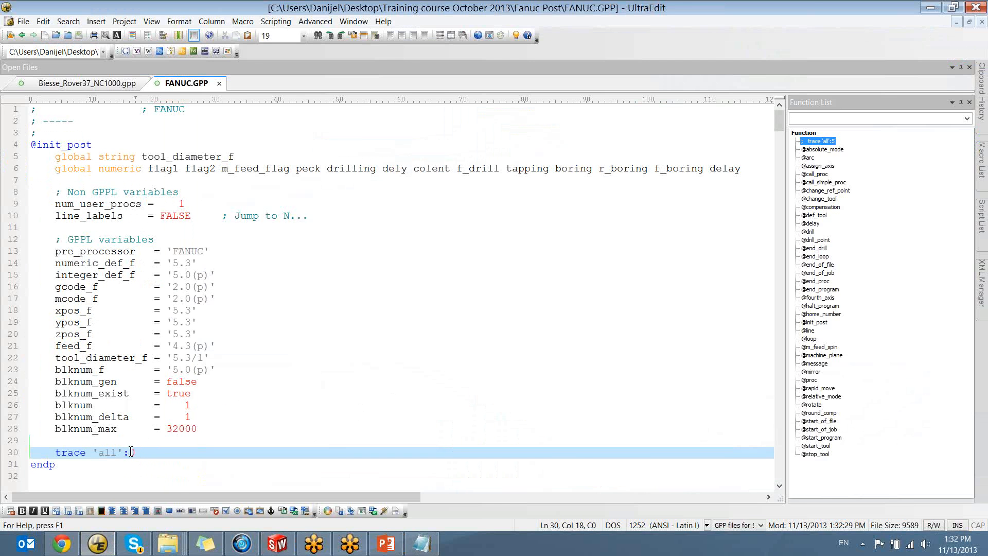
{"action": "type", "text": "1"}
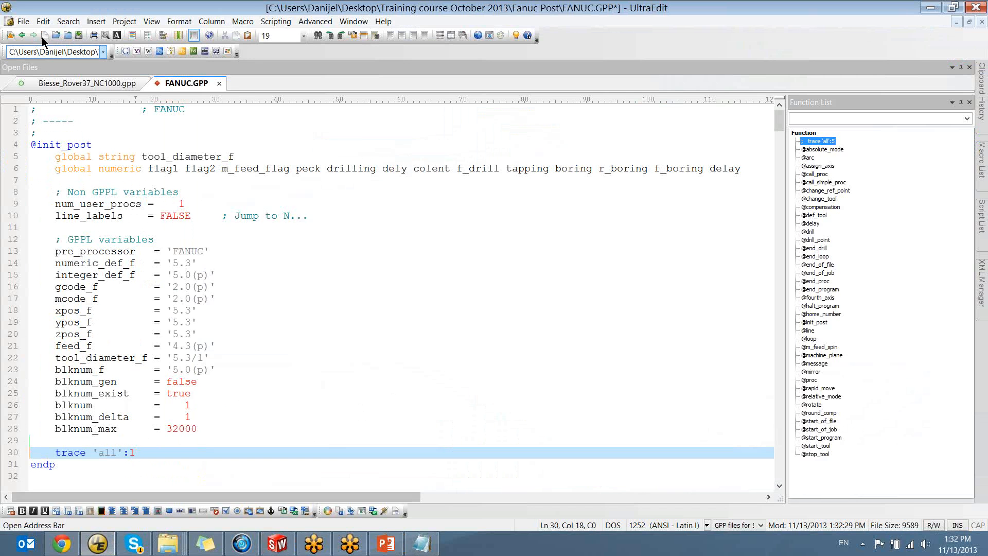
{"action": "left_click", "coordinate": [23, 21]}
{"action": "left_click", "coordinate": [38, 150]}
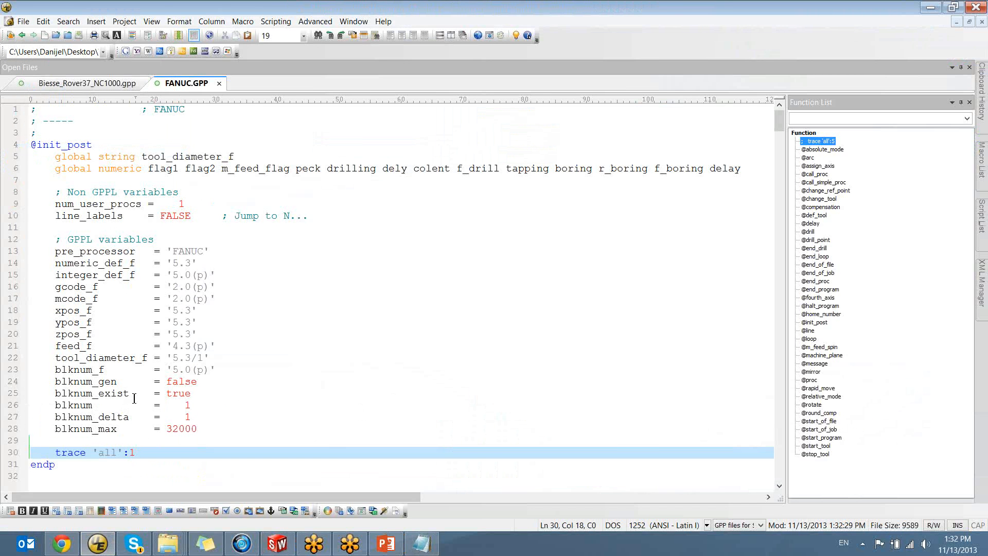
Switch to SolidWorks and regenerate the G-code for the FM_facemill operation, leaving the file name blank
{"action": "left_click", "coordinate": [277, 549]}
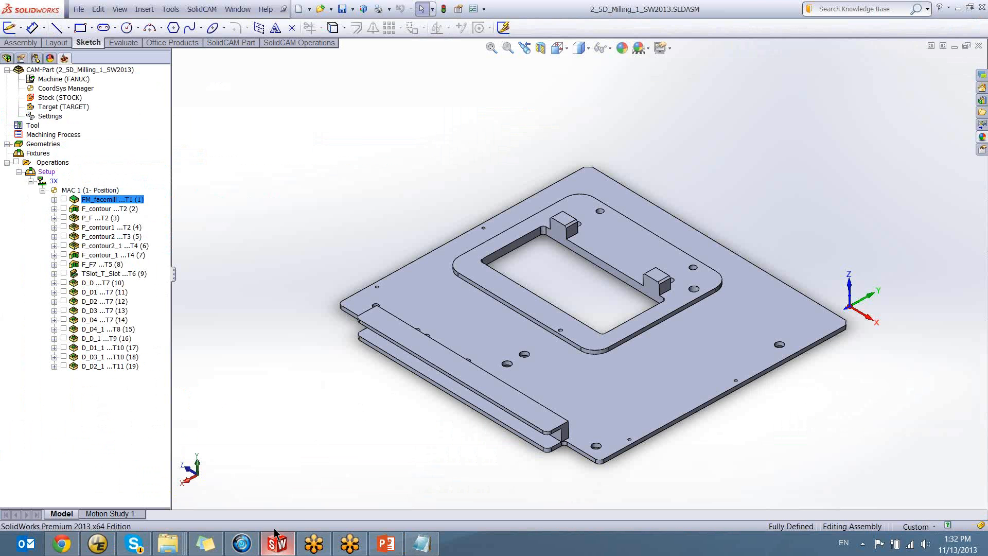
{"action": "right_click", "coordinate": [111, 201]}
{"action": "left_click", "coordinate": [180, 137]}
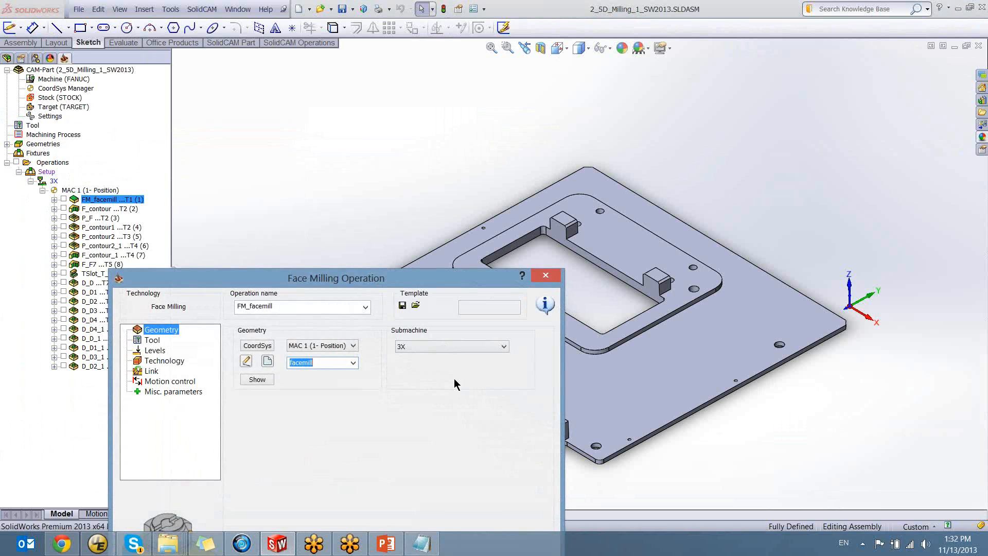
{"action": "left_click", "coordinate": [545, 275]}
{"action": "right_click", "coordinate": [135, 200]}
{"action": "mouse_move", "coordinate": [289, 145]}
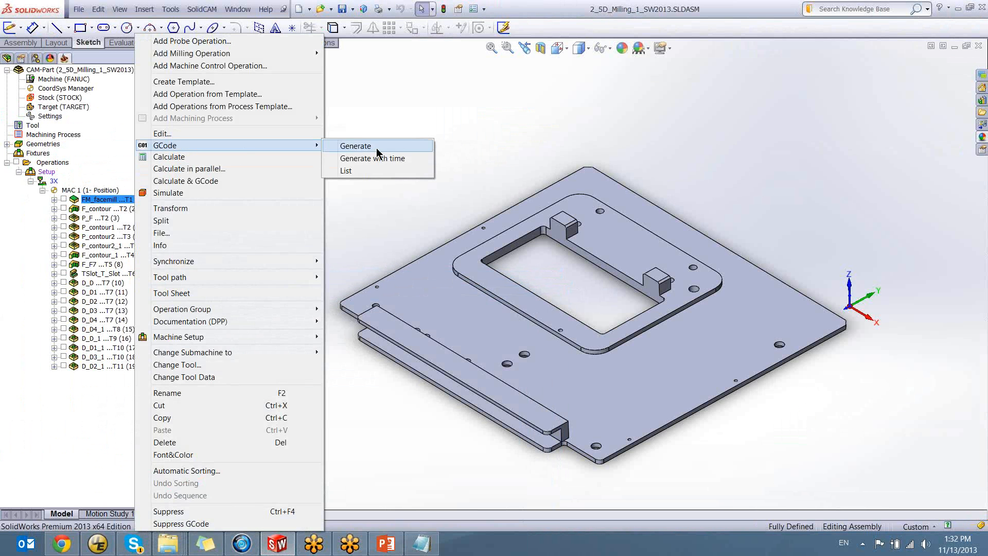
{"action": "left_click", "coordinate": [377, 148]}
{"action": "left_click", "coordinate": [464, 285]}
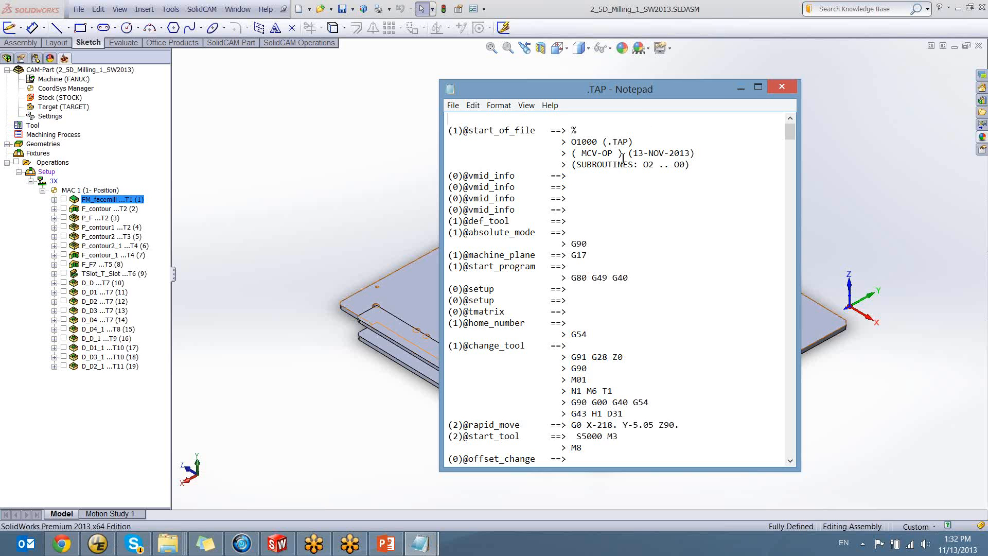
{"action": "left_click_drag", "start_coordinate": [632, 95], "coordinate": [987, 111]}
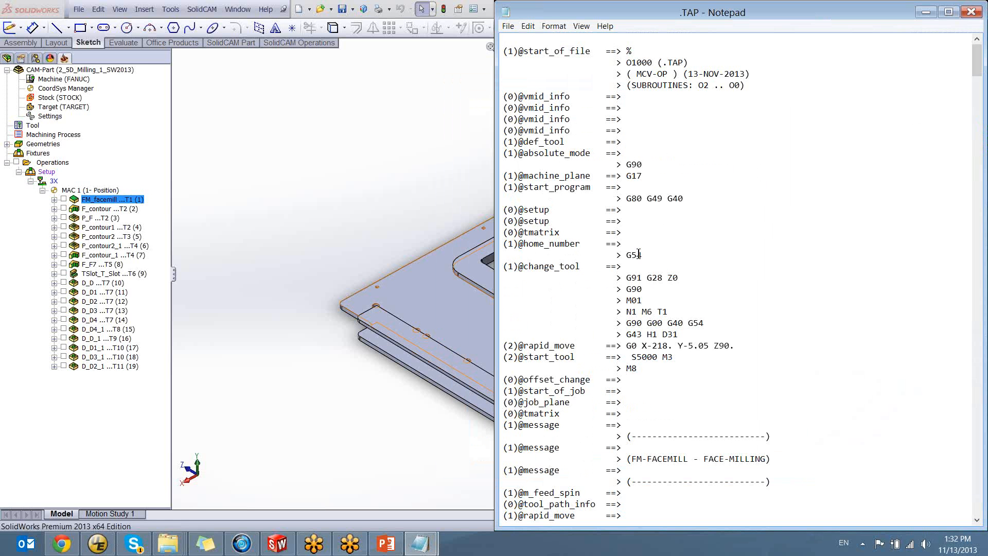
{"action": "double_click", "coordinate": [604, 15]}
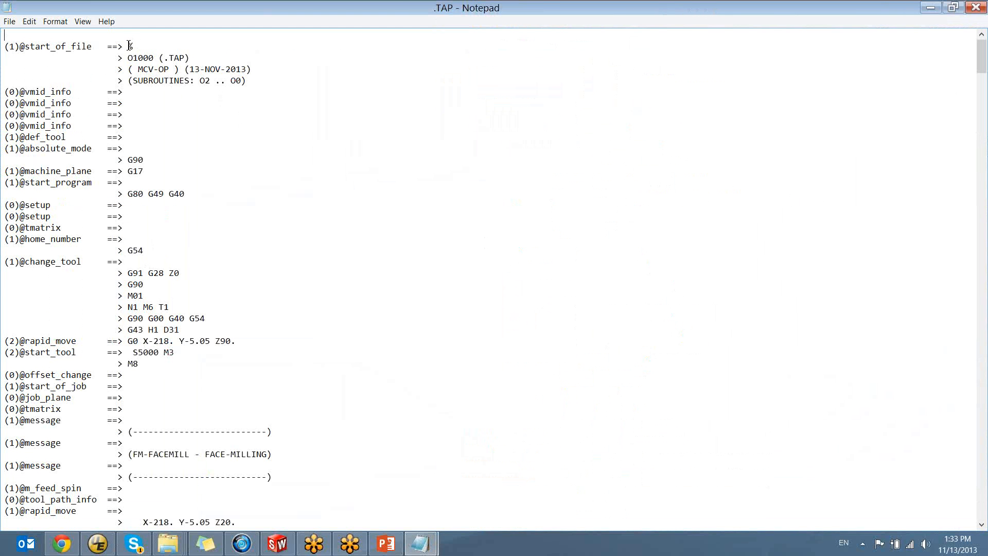
{"action": "left_click_drag", "start_coordinate": [129, 46], "coordinate": [271, 305]}
{"action": "left_click", "coordinate": [271, 306]}
{"action": "scroll", "coordinate": [132, 372], "scroll_direction": "down", "scroll_amount": 20}
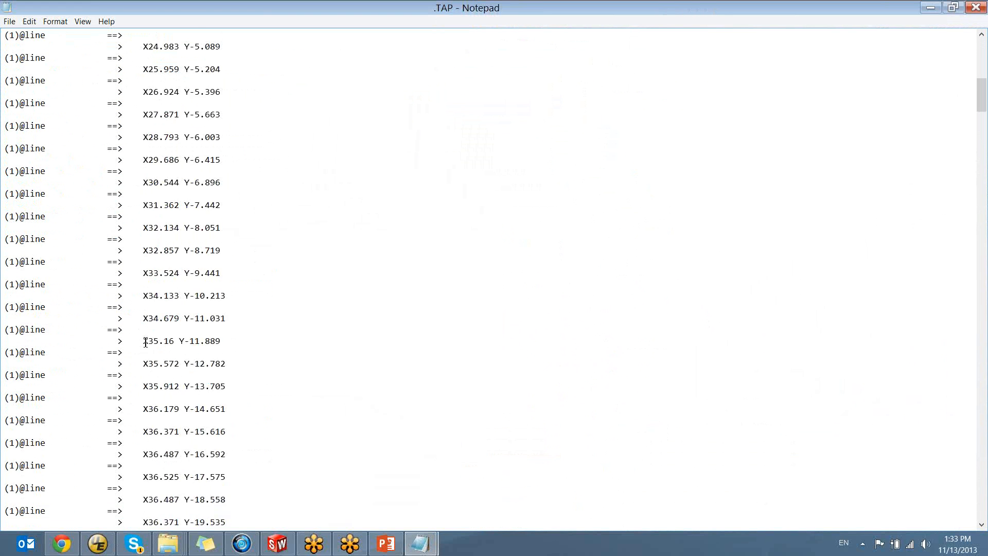
{"action": "scroll", "coordinate": [147, 330], "scroll_direction": "down", "scroll_amount": 20}
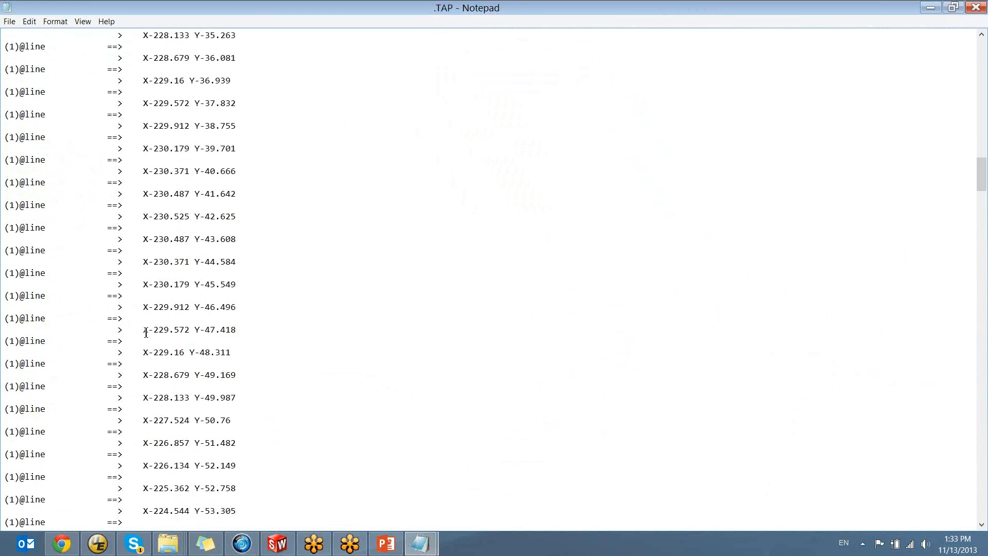
{"action": "scroll", "coordinate": [146, 333], "scroll_direction": "up", "scroll_amount": 20}
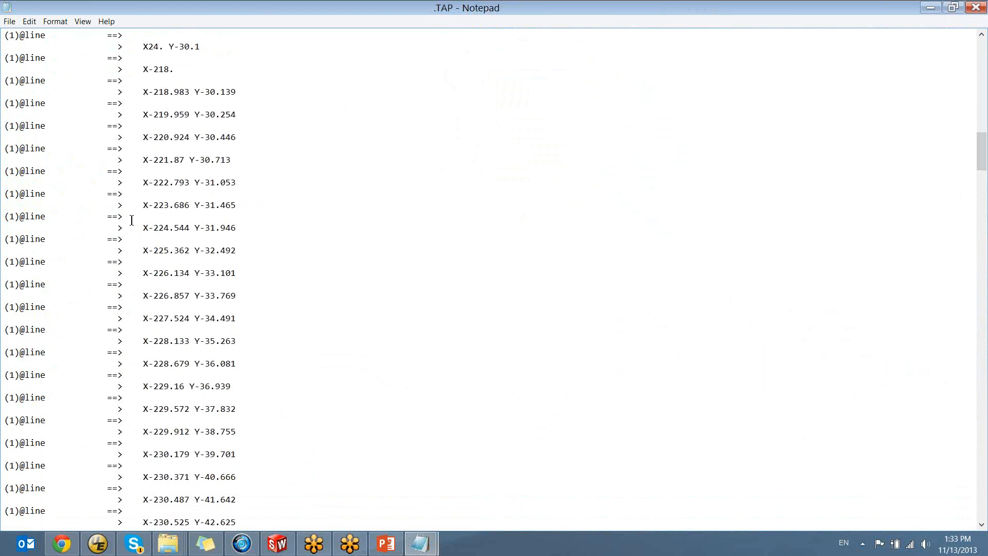
{"action": "left_click_drag", "start_coordinate": [985, 154], "coordinate": [985, 54]}
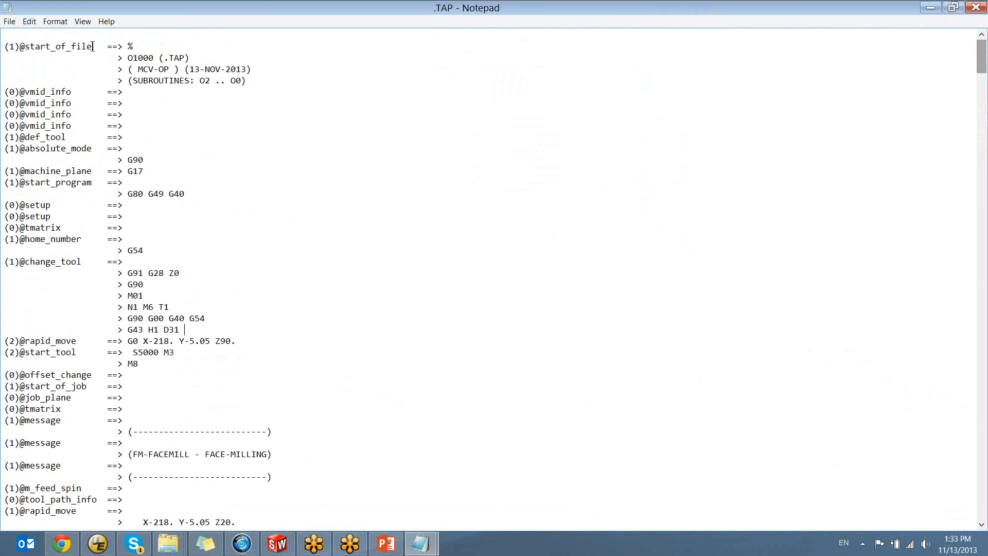
{"action": "left_click_drag", "start_coordinate": [93, 46], "coordinate": [17, 47]}
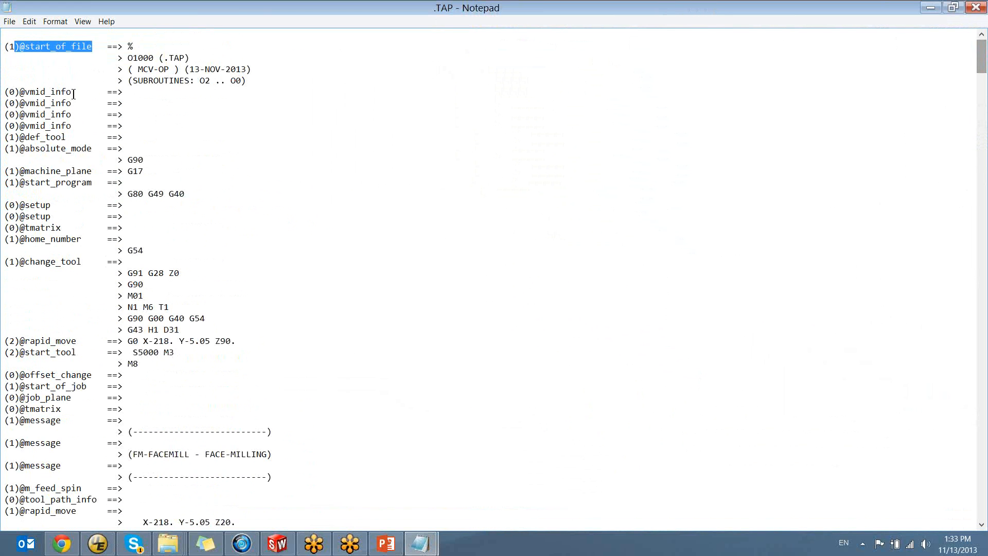
{"action": "left_click_drag", "start_coordinate": [74, 92], "coordinate": [21, 92]}
{"action": "left_click", "coordinate": [22, 91]}
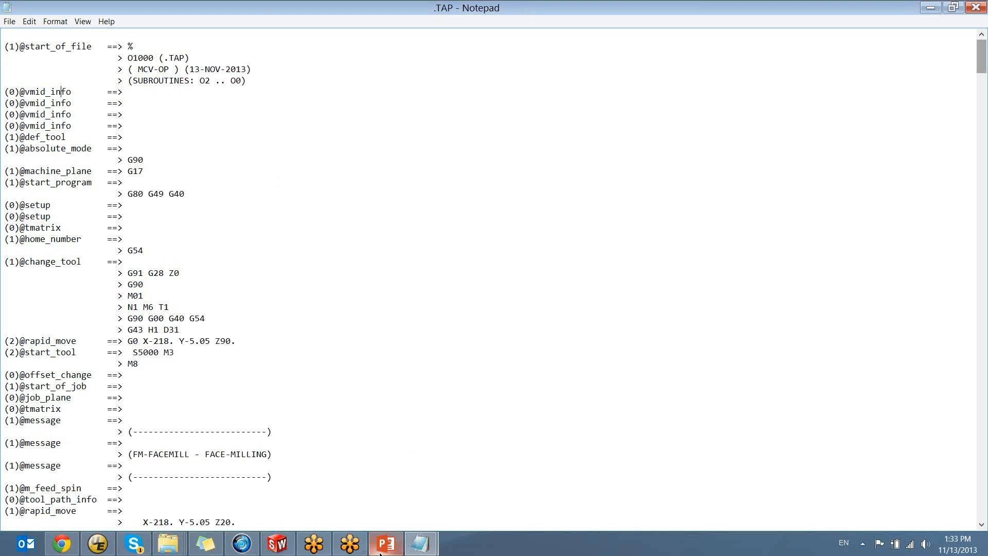
{"action": "mouse_move", "coordinate": [387, 544]}
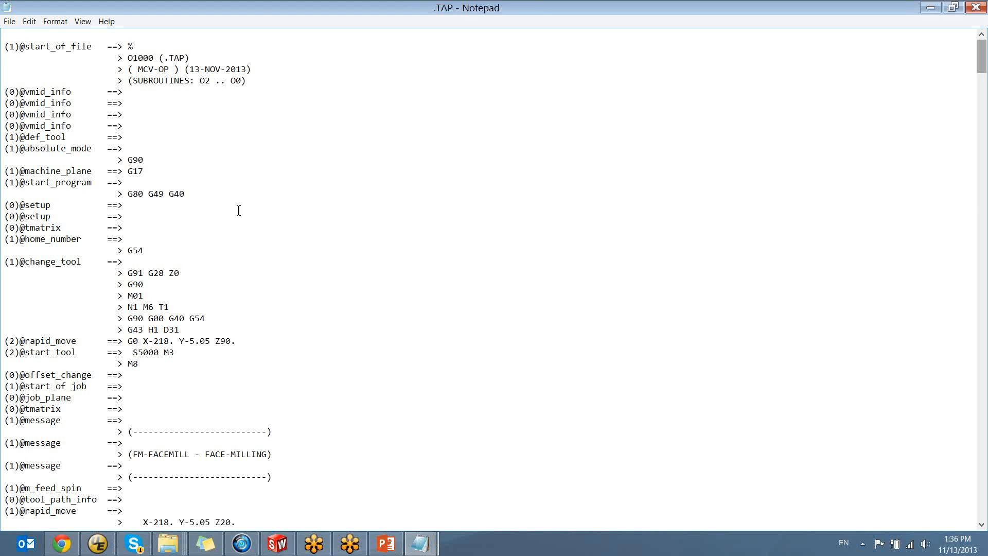
{"action": "left_click", "coordinate": [197, 194]}
{"action": "left_click_drag", "start_coordinate": [113, 193], "coordinate": [62, 196]}
{"action": "left_click", "coordinate": [139, 197]}
{"action": "left_click", "coordinate": [7, 49]}
{"action": "mouse_move", "coordinate": [13, 50]}
{"action": "left_mouse_down"}
{"action": "mouse_move", "coordinate": [89, 48]}
{"action": "mouse_move", "coordinate": [6, 50]}
{"action": "left_mouse_up"}
{"action": "left_click", "coordinate": [76, 50]}
{"action": "left_click_drag", "start_coordinate": [74, 93], "coordinate": [2, 94]}
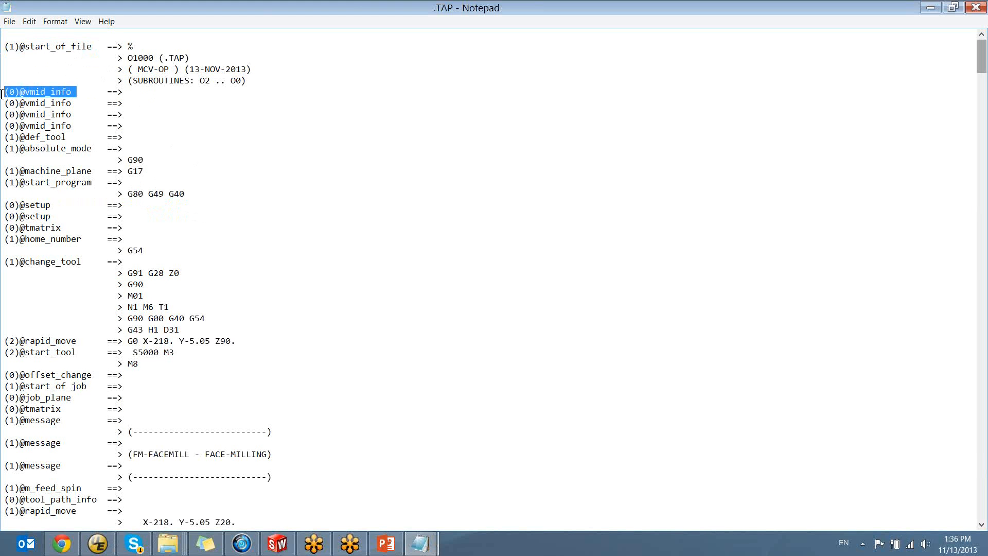
{"action": "double_click", "coordinate": [73, 93]}
{"action": "left_click", "coordinate": [76, 128]}
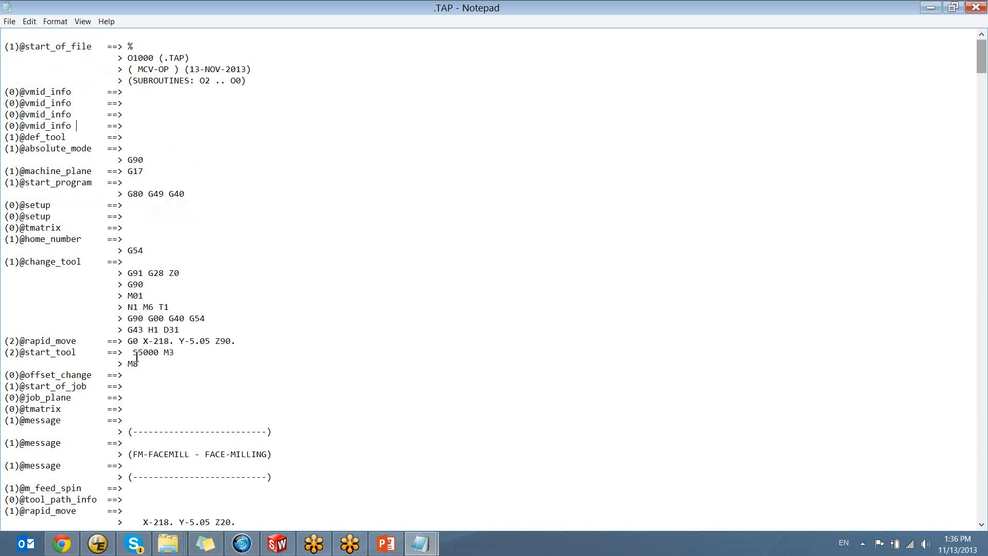
{"action": "left_click_drag", "start_coordinate": [122, 48], "coordinate": [232, 86]}
{"action": "left_click", "coordinate": [232, 88]}
Switch to SolidWorks, display the FM_facemill operation's toolpath on the model, and return to the .TAP trace output
{"action": "left_click", "coordinate": [277, 543]}
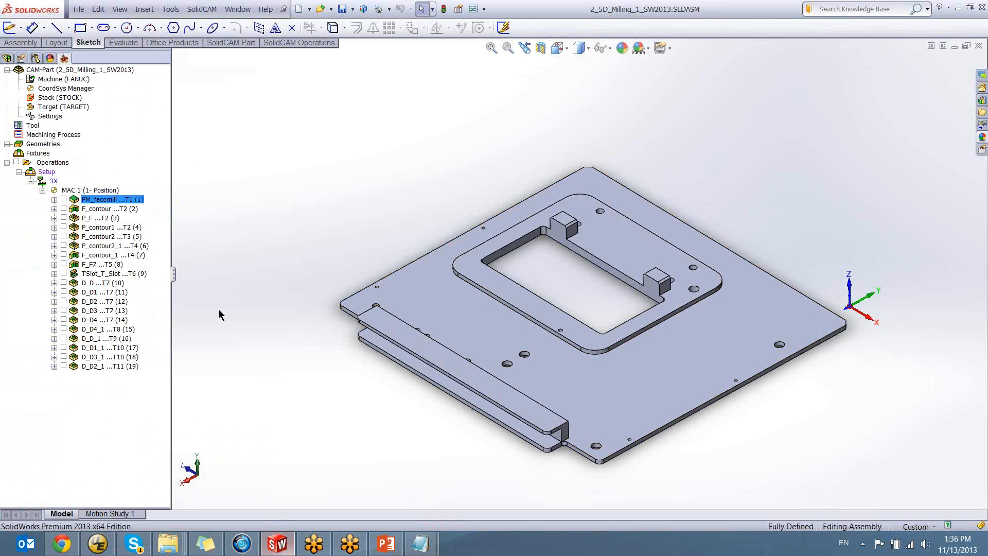
{"action": "left_click", "coordinate": [64, 200]}
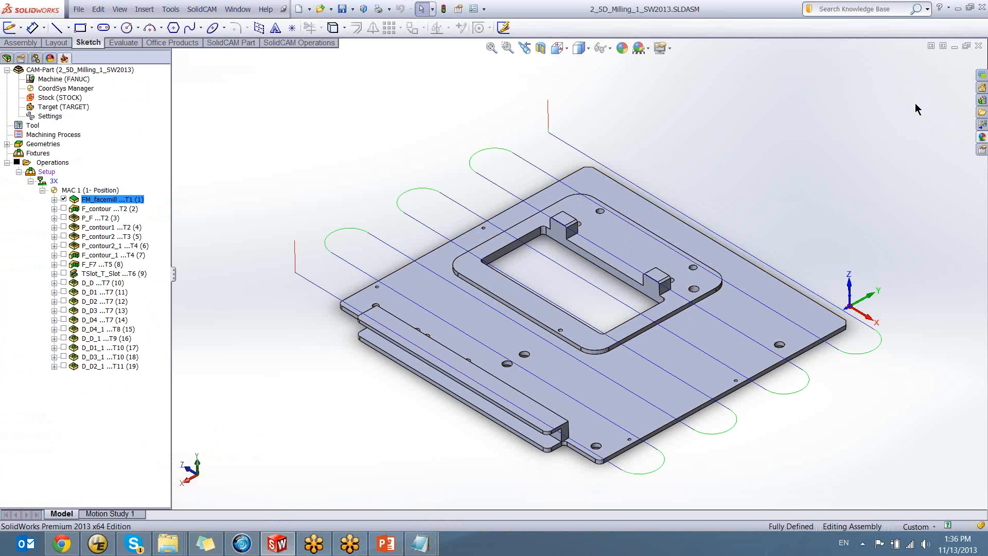
{"action": "left_click", "coordinate": [950, 8]}
{"action": "left_click", "coordinate": [957, 8]}
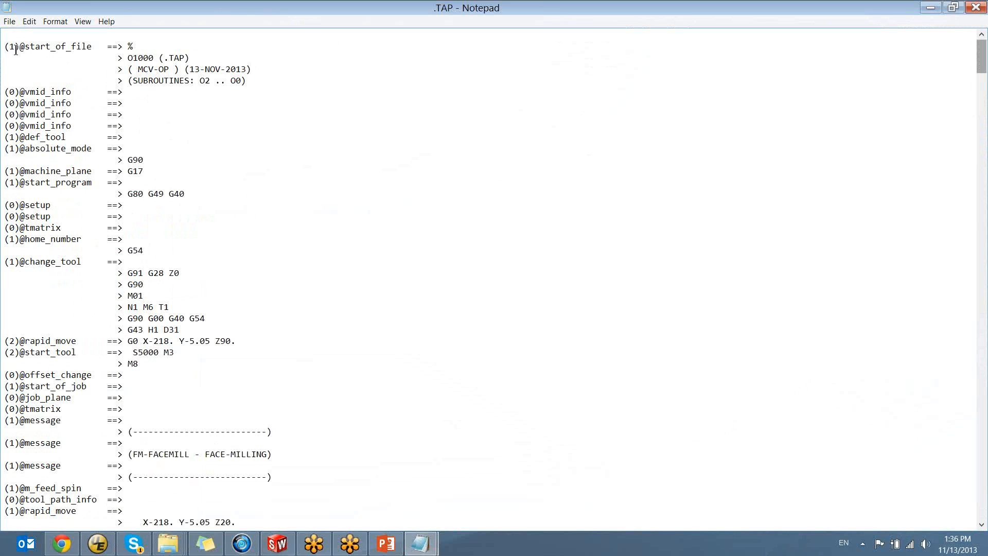
Arrange SolidWorks and the .TAP file side by side, narrow the CAM tree, and fit the whole part and toolpath in view
{"action": "left_click_drag", "start_coordinate": [242, 11], "coordinate": [987, 93]}
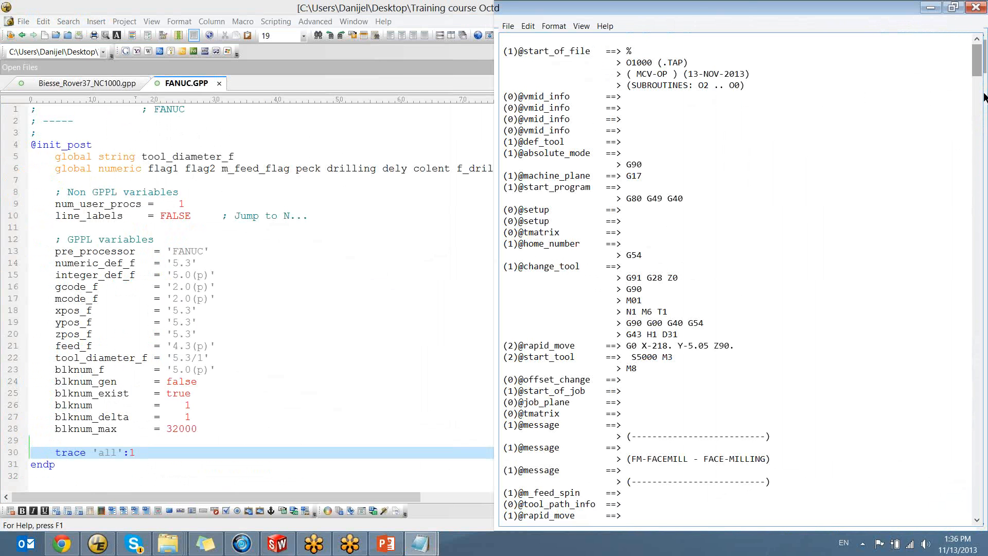
{"action": "left_click", "coordinate": [277, 544]}
{"action": "left_click_drag", "start_coordinate": [586, 16], "coordinate": [1, 49]}
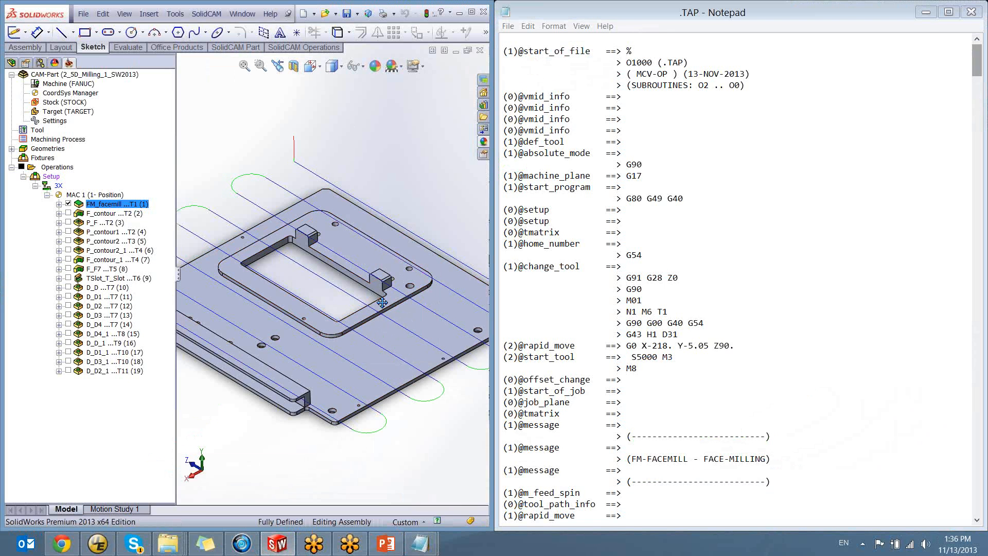
{"action": "left_click_drag", "start_coordinate": [176, 275], "coordinate": [51, 271]}
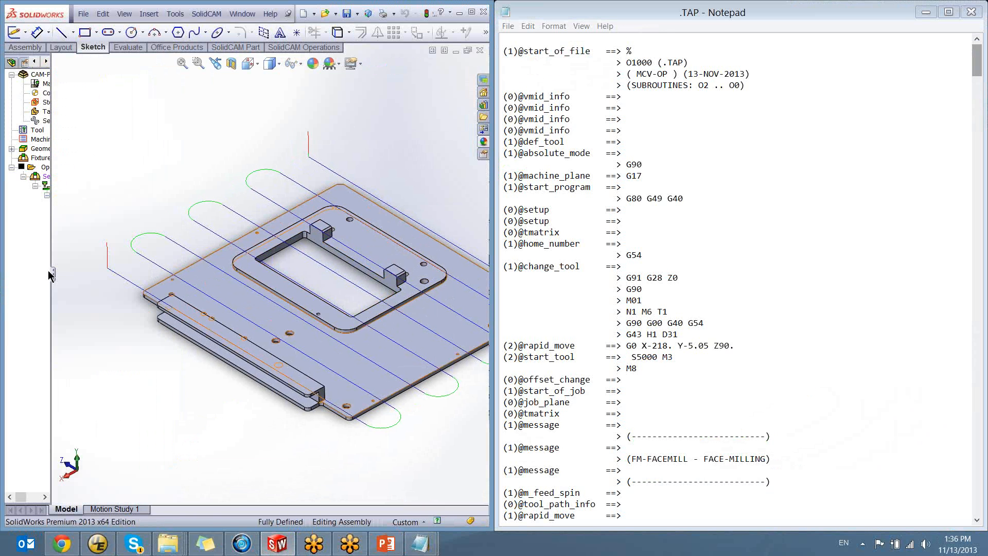
{"action": "scroll", "coordinate": [272, 274], "scroll_direction": "up", "scroll_amount": 8}
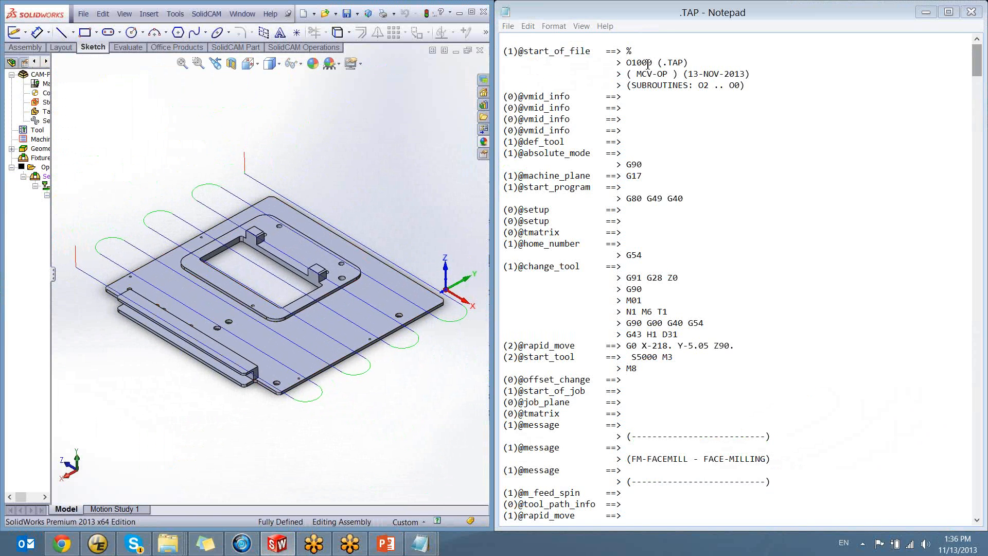
{"action": "left_click", "coordinate": [634, 51]}
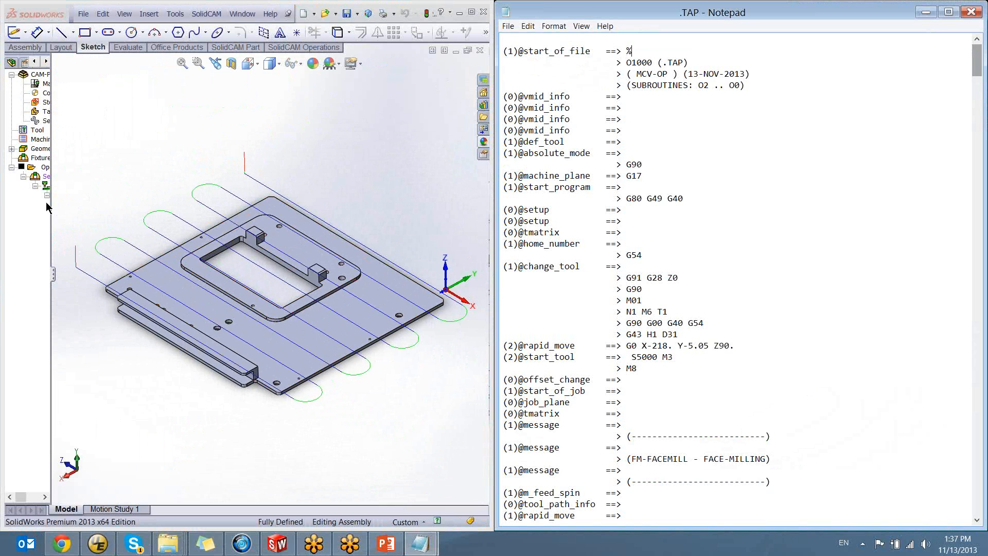
{"action": "left_click_drag", "start_coordinate": [590, 51], "coordinate": [754, 87]}
{"action": "left_click", "coordinate": [519, 54]}
{"action": "left_click", "coordinate": [592, 51]}
{"action": "left_click", "coordinate": [754, 87]}
{"action": "left_click_drag", "start_coordinate": [626, 51], "coordinate": [689, 64]}
{"action": "left_click_drag", "start_coordinate": [627, 73], "coordinate": [761, 75]}
{"action": "left_click_drag", "start_coordinate": [626, 85], "coordinate": [745, 85]}
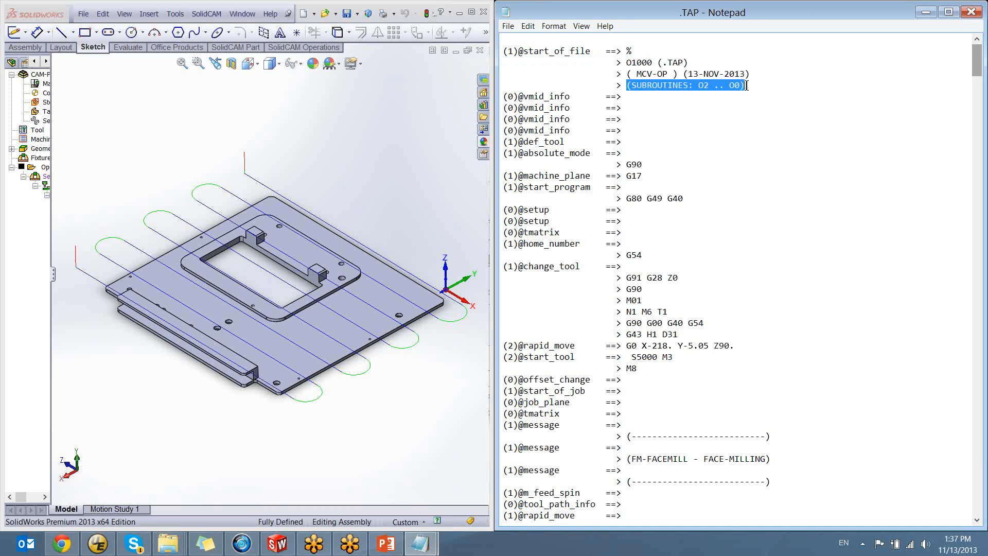
{"action": "left_click", "coordinate": [743, 86]}
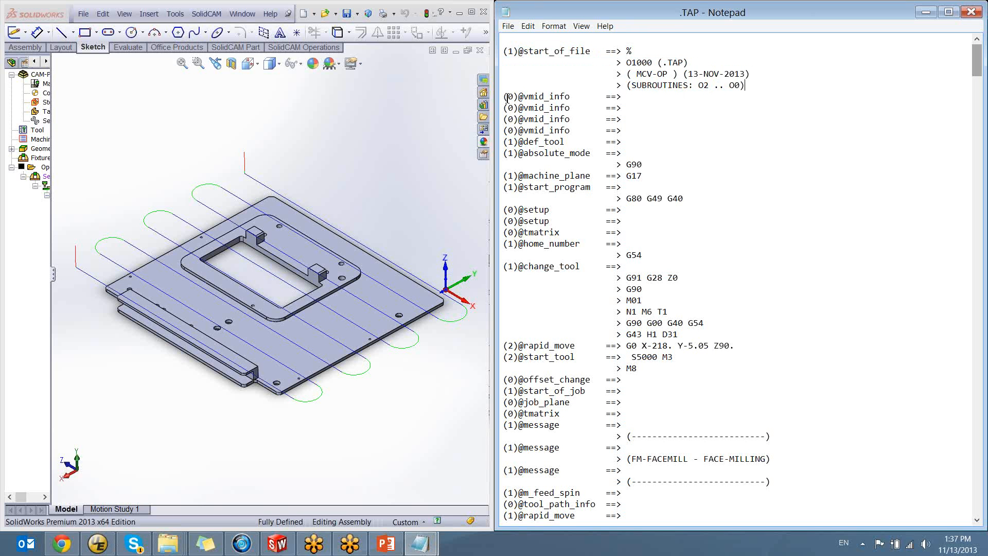
{"action": "left_click_drag", "start_coordinate": [507, 97], "coordinate": [570, 97]}
{"action": "left_click", "coordinate": [571, 108]}
{"action": "left_click", "coordinate": [624, 97]}
{"action": "left_click", "coordinate": [635, 109]}
{"action": "left_click", "coordinate": [647, 119]}
{"action": "left_click", "coordinate": [636, 133]}
{"action": "left_click_drag", "start_coordinate": [653, 143], "coordinate": [669, 147]}
{"action": "left_click", "coordinate": [630, 138]}
{"action": "left_click_drag", "start_coordinate": [509, 97], "coordinate": [571, 97]}
{"action": "left_click", "coordinate": [576, 97]}
{"action": "left_click_drag", "start_coordinate": [508, 154], "coordinate": [592, 154]}
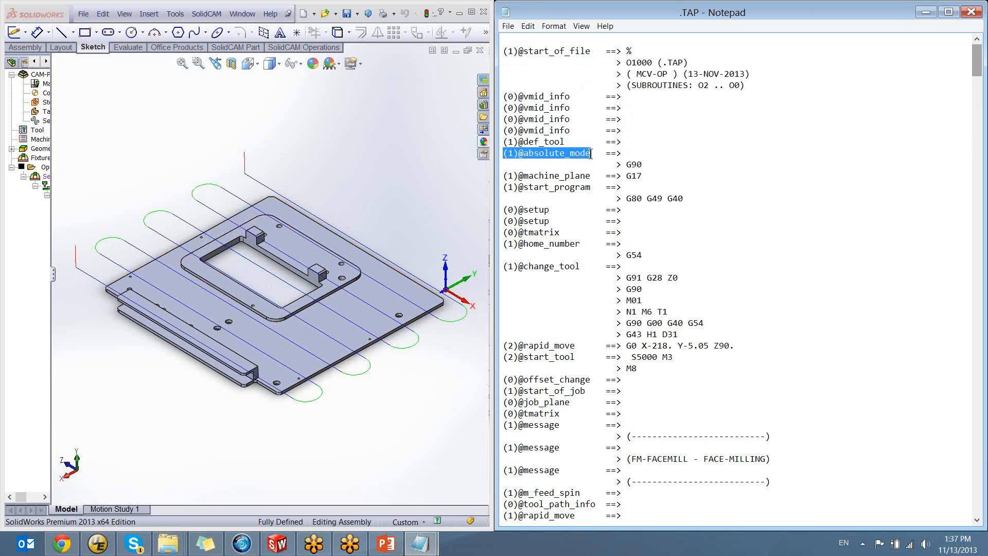
{"action": "left_click", "coordinate": [592, 154]}
{"action": "left_click_drag", "start_coordinate": [505, 154], "coordinate": [592, 153]}
{"action": "left_click", "coordinate": [592, 153]}
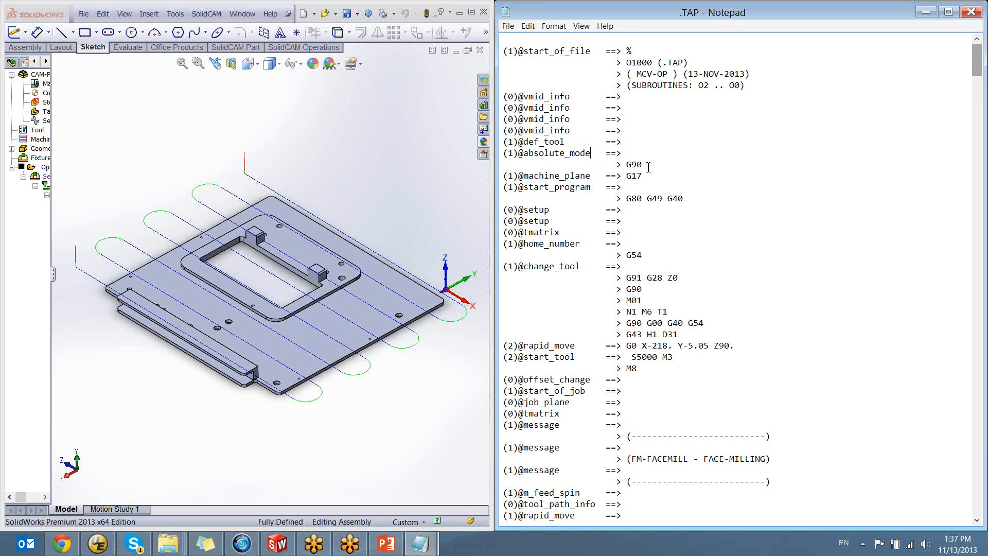
{"action": "left_click_drag", "start_coordinate": [649, 164], "coordinate": [626, 165]}
{"action": "left_click_drag", "start_coordinate": [519, 176], "coordinate": [651, 177]}
{"action": "left_click", "coordinate": [651, 177]}
{"action": "left_click_drag", "start_coordinate": [518, 187], "coordinate": [590, 188]}
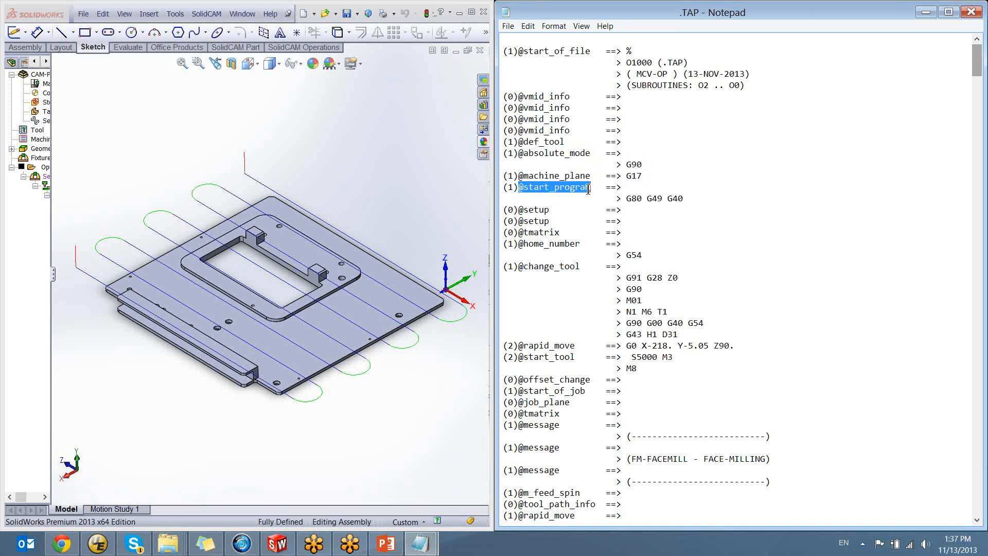
{"action": "left_click", "coordinate": [590, 189]}
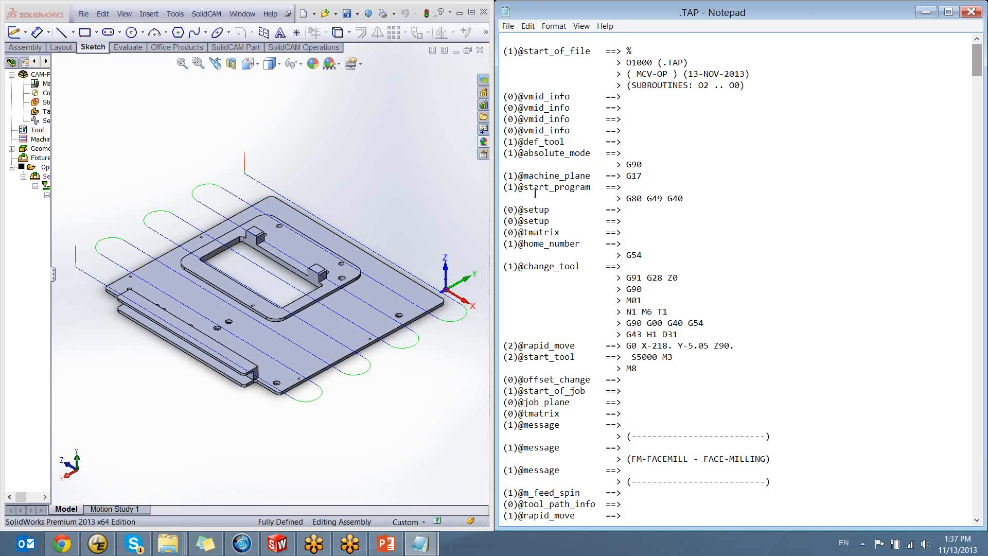
{"action": "left_click_drag", "start_coordinate": [517, 189], "coordinate": [591, 190]}
{"action": "left_click", "coordinate": [591, 193]}
{"action": "left_click_drag", "start_coordinate": [653, 203], "coordinate": [681, 202]}
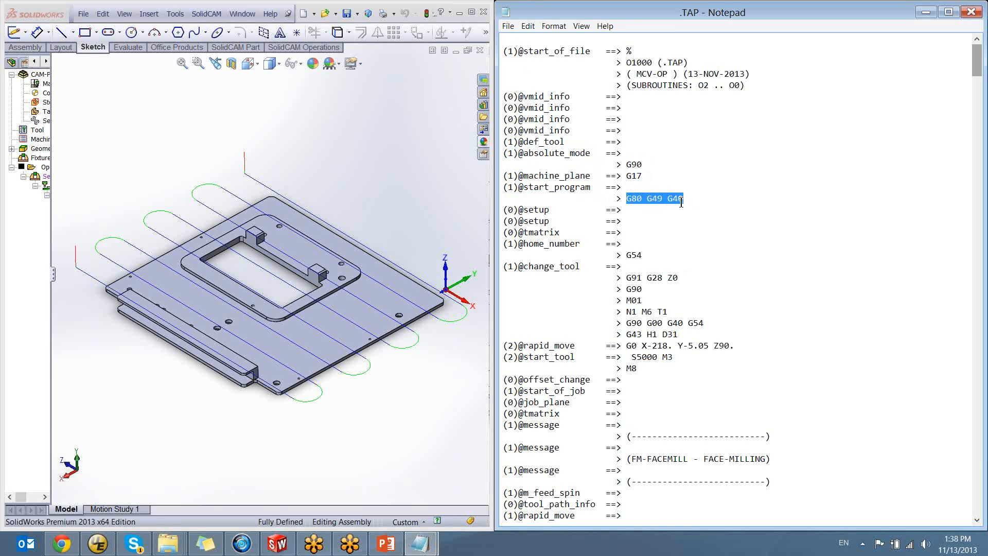
{"action": "left_click", "coordinate": [593, 181]}
{"action": "scroll", "coordinate": [577, 120], "scroll_direction": "down", "scroll_amount": 6}
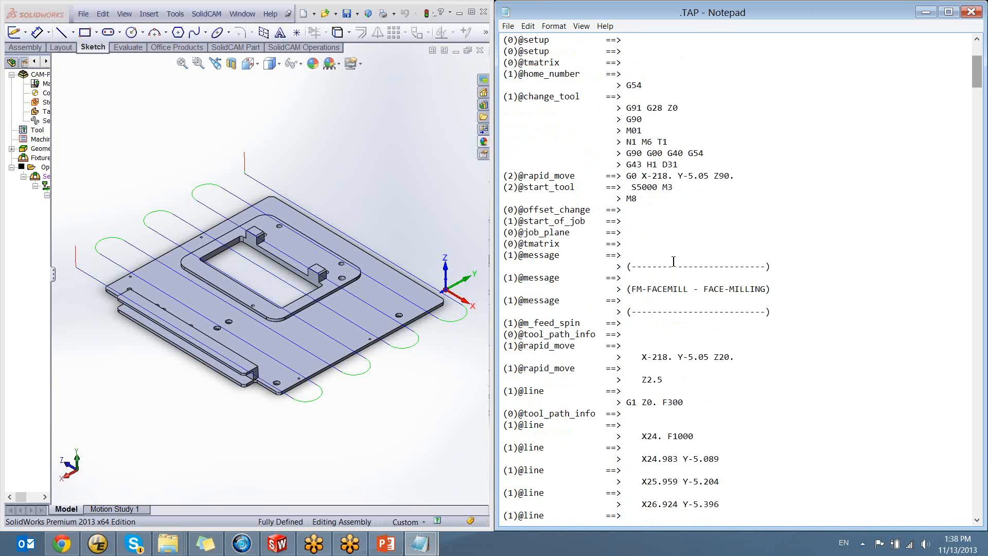
{"action": "scroll", "coordinate": [578, 120], "scroll_direction": "up", "scroll_amount": 6}
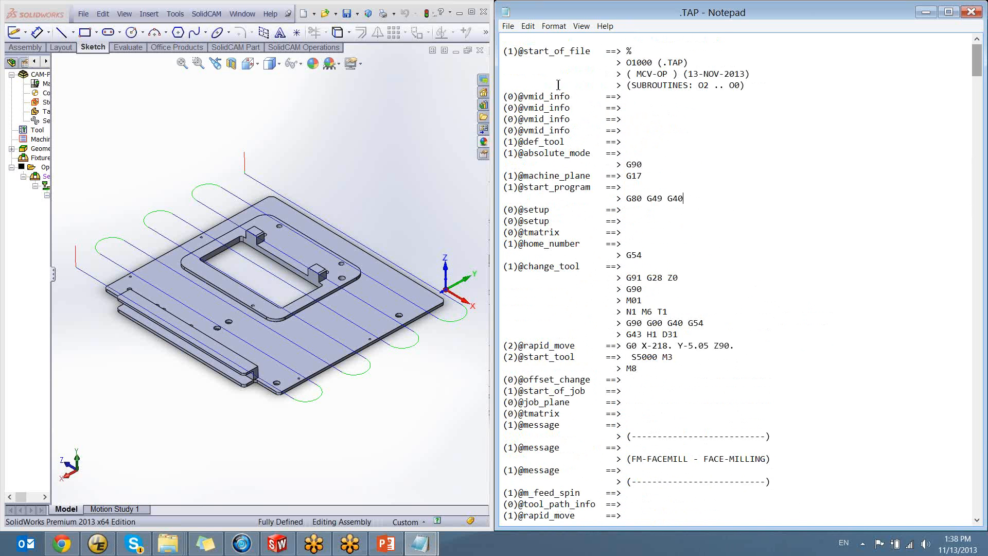
{"action": "left_click_drag", "start_coordinate": [506, 50], "coordinate": [703, 251]}
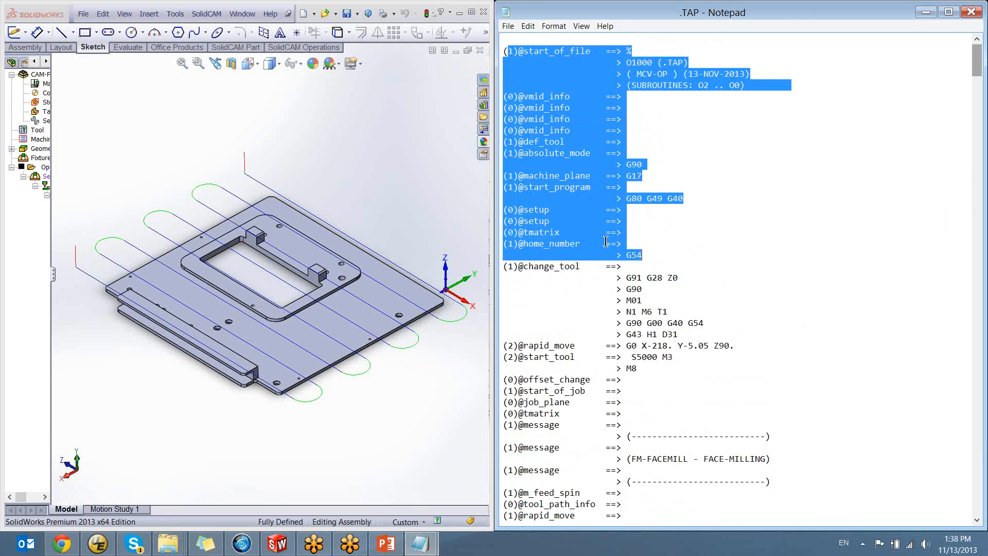
{"action": "left_click_drag", "start_coordinate": [623, 232], "coordinate": [457, 45]}
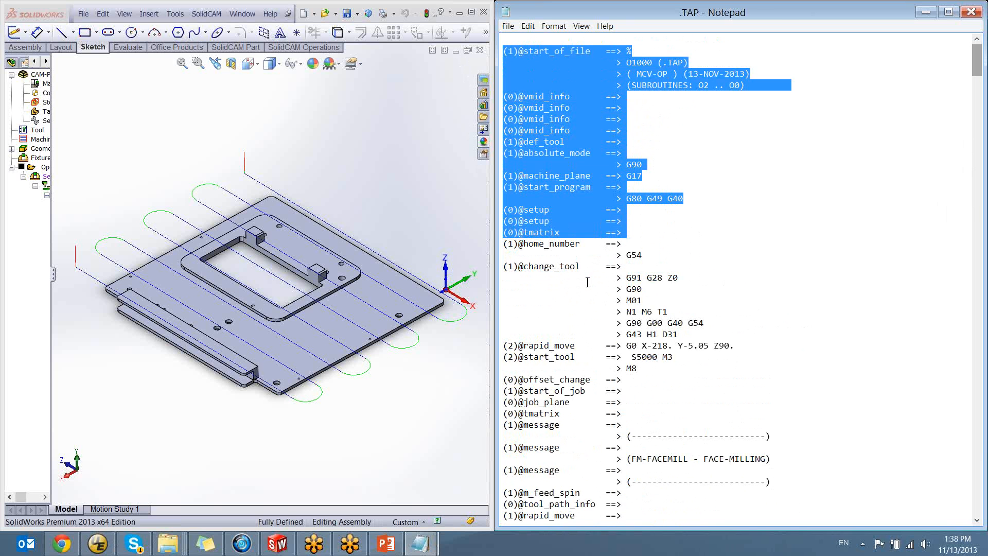
{"action": "left_click", "coordinate": [569, 254]}
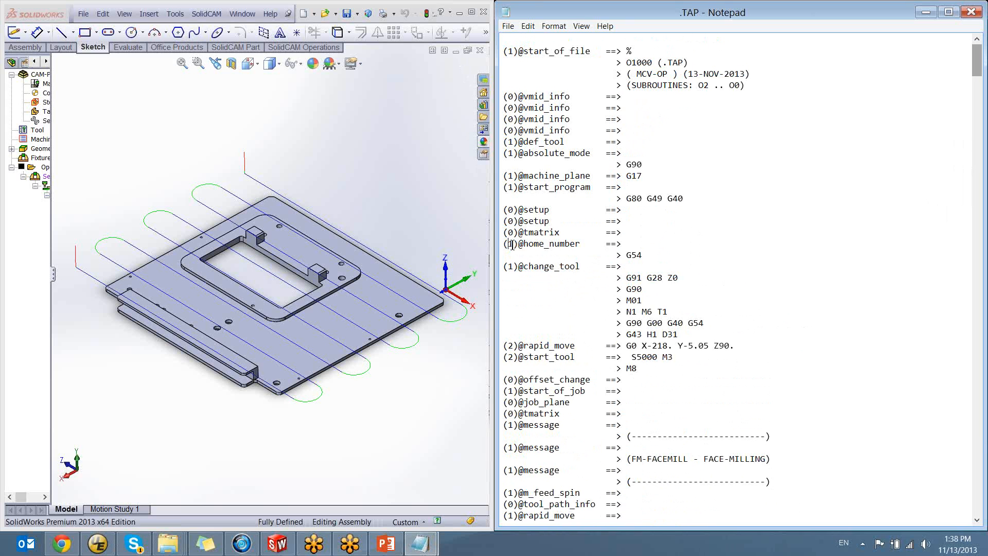
{"action": "left_click_drag", "start_coordinate": [508, 243], "coordinate": [580, 244]}
{"action": "left_click_drag", "start_coordinate": [643, 255], "coordinate": [625, 258]}
{"action": "left_click", "coordinate": [629, 268]}
{"action": "left_click_drag", "start_coordinate": [504, 266], "coordinate": [578, 268]}
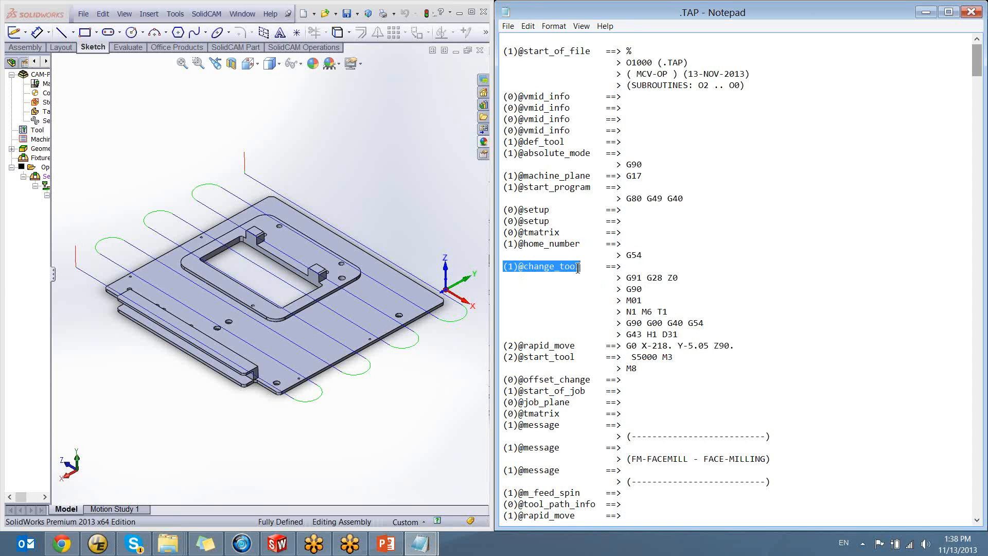
{"action": "left_click", "coordinate": [578, 267]}
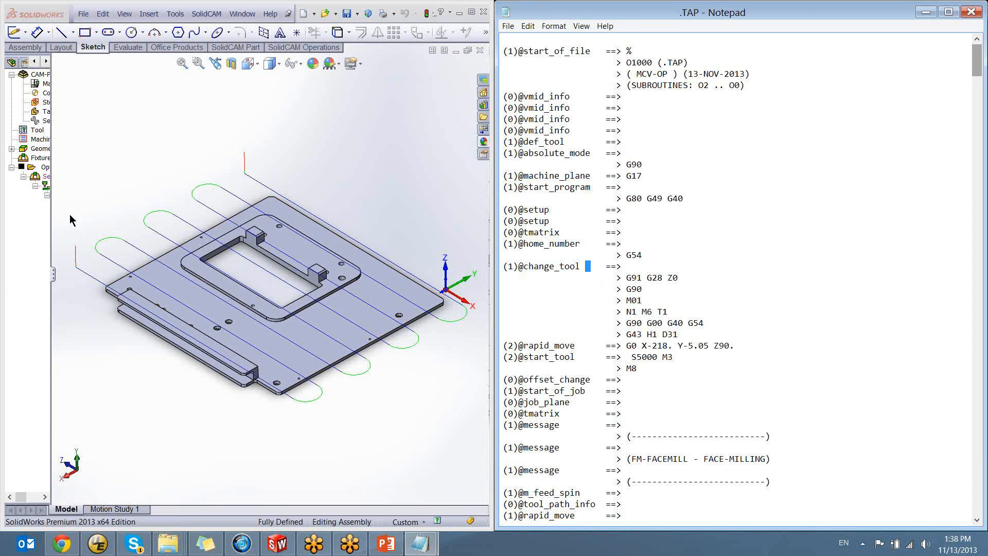
{"action": "left_click_drag", "start_coordinate": [578, 267], "coordinate": [504, 266]}
{"action": "left_click", "coordinate": [581, 266]}
{"action": "left_click_drag", "start_coordinate": [589, 267], "coordinate": [458, 264]}
{"action": "left_click", "coordinate": [589, 264]}
{"action": "left_click_drag", "start_coordinate": [589, 266], "coordinate": [476, 263]}
{"action": "left_click", "coordinate": [589, 268]}
{"action": "left_click_drag", "start_coordinate": [589, 268], "coordinate": [486, 265]}
{"action": "left_click", "coordinate": [565, 264]}
{"action": "left_click_drag", "start_coordinate": [629, 277], "coordinate": [680, 279]}
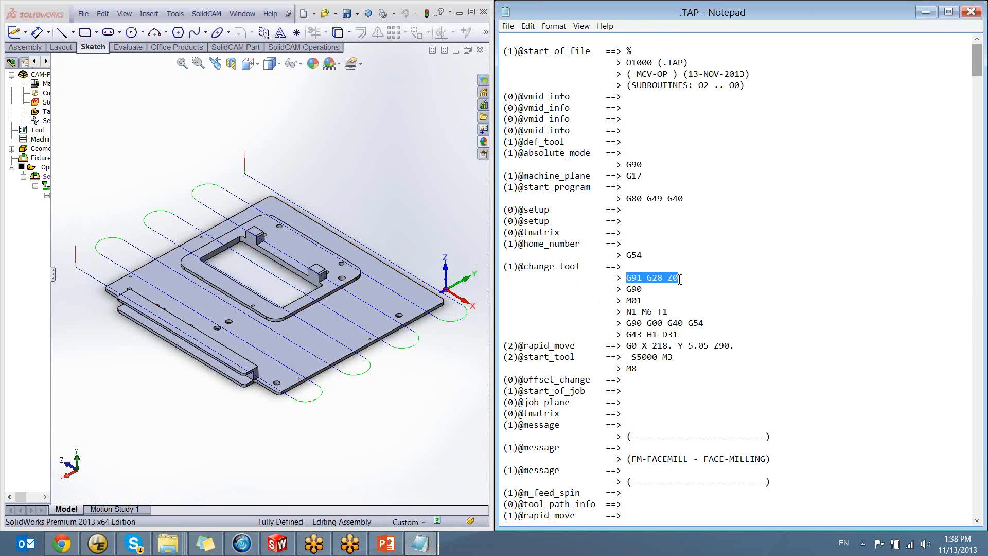
{"action": "left_click_drag", "start_coordinate": [680, 279], "coordinate": [686, 312]}
{"action": "left_click", "coordinate": [687, 333]}
{"action": "left_click_drag", "start_coordinate": [627, 335], "coordinate": [628, 278]}
{"action": "left_click", "coordinate": [687, 336]}
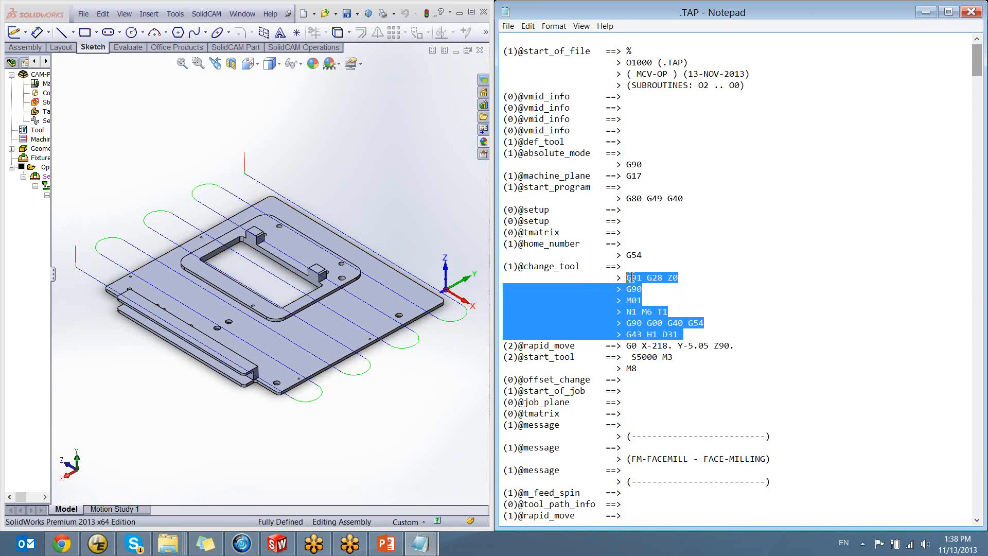
{"action": "left_click", "coordinate": [630, 281]}
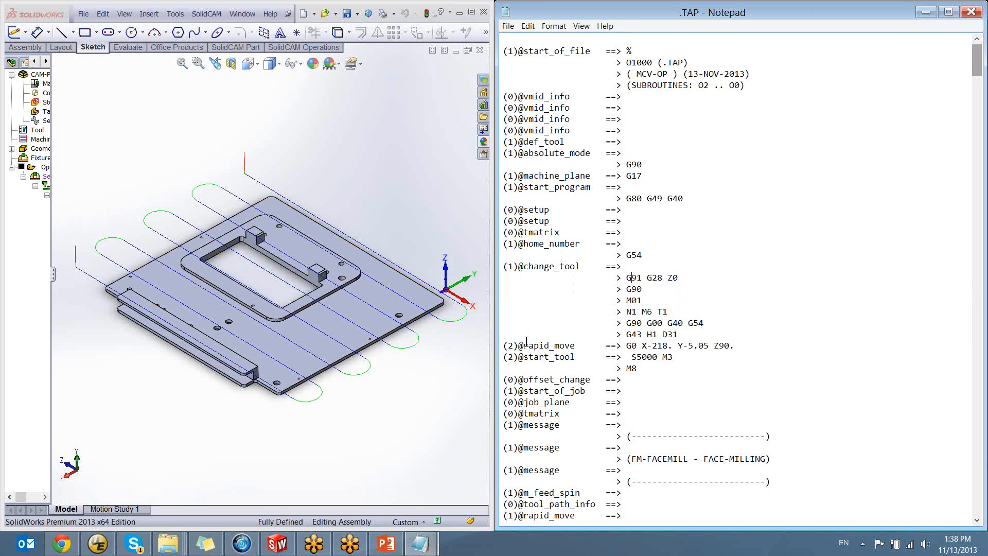
{"action": "left_click_drag", "start_coordinate": [508, 345], "coordinate": [736, 347]}
{"action": "left_click", "coordinate": [736, 348]}
{"action": "left_click_drag", "start_coordinate": [579, 356], "coordinate": [495, 358]}
{"action": "left_click", "coordinate": [584, 357]}
{"action": "double_click", "coordinate": [575, 358]}
{"action": "left_click_drag", "start_coordinate": [632, 357], "coordinate": [681, 360]}
{"action": "left_click", "coordinate": [636, 359]}
{"action": "left_click_drag", "start_coordinate": [673, 358], "coordinate": [662, 359]}
{"action": "left_click", "coordinate": [672, 358]}
{"action": "left_click_drag", "start_coordinate": [633, 369], "coordinate": [586, 370]}
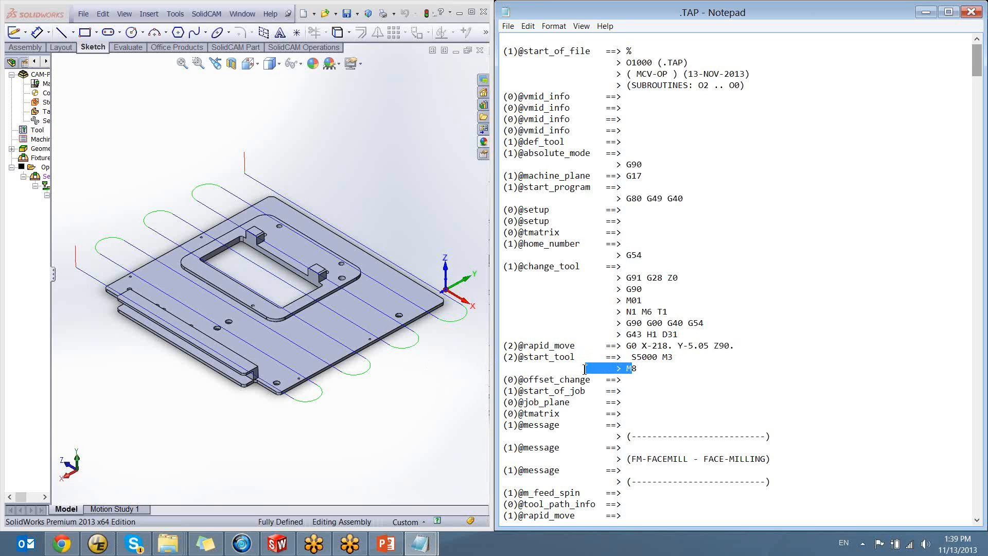
{"action": "left_click", "coordinate": [637, 370]}
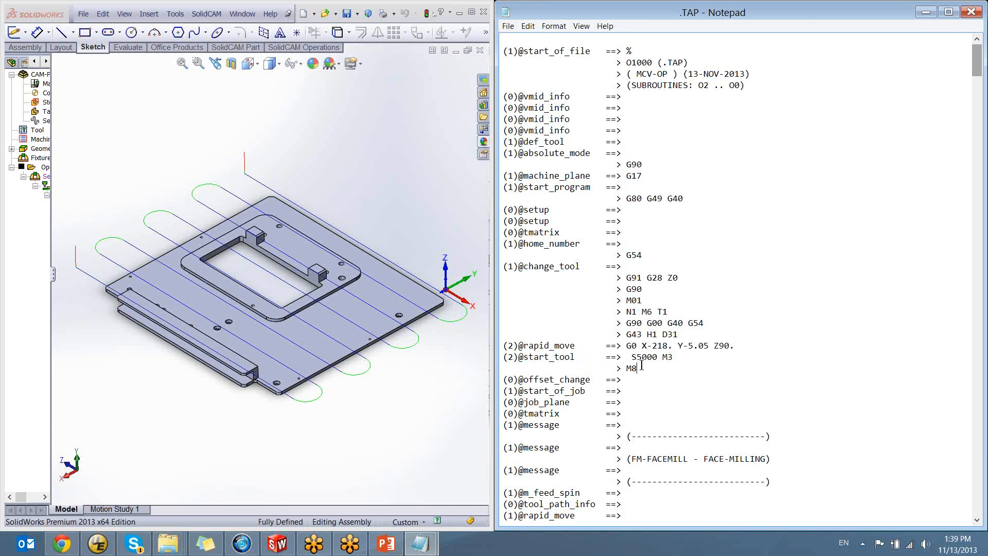
{"action": "scroll", "coordinate": [642, 367], "scroll_direction": "down", "scroll_amount": 2}
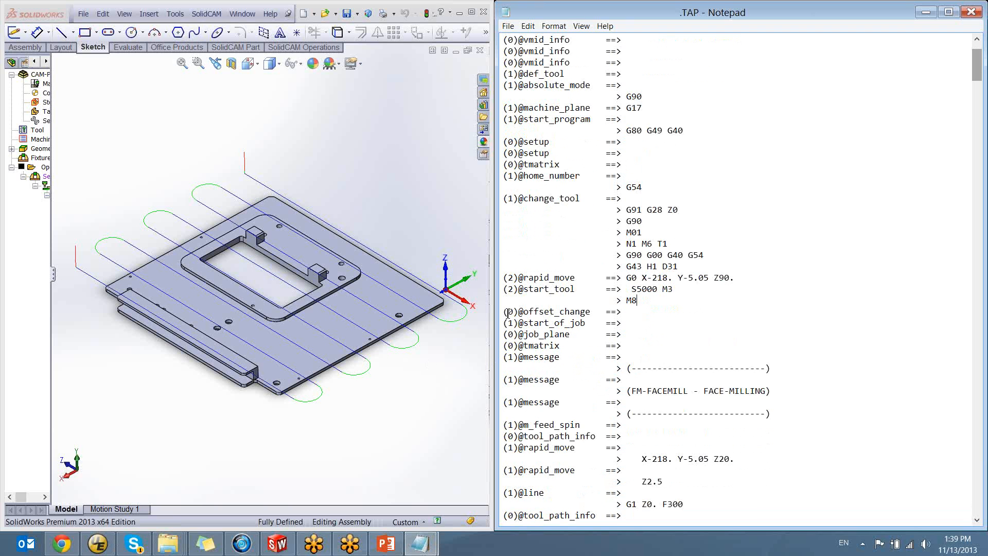
{"action": "left_click_drag", "start_coordinate": [509, 323], "coordinate": [591, 327]}
{"action": "left_click", "coordinate": [622, 325]}
{"action": "left_click_drag", "start_coordinate": [508, 357], "coordinate": [628, 387]}
{"action": "left_click", "coordinate": [819, 416]}
{"action": "left_click_drag", "start_coordinate": [772, 413], "coordinate": [627, 414]}
{"action": "left_click_drag", "start_coordinate": [771, 391], "coordinate": [627, 390]}
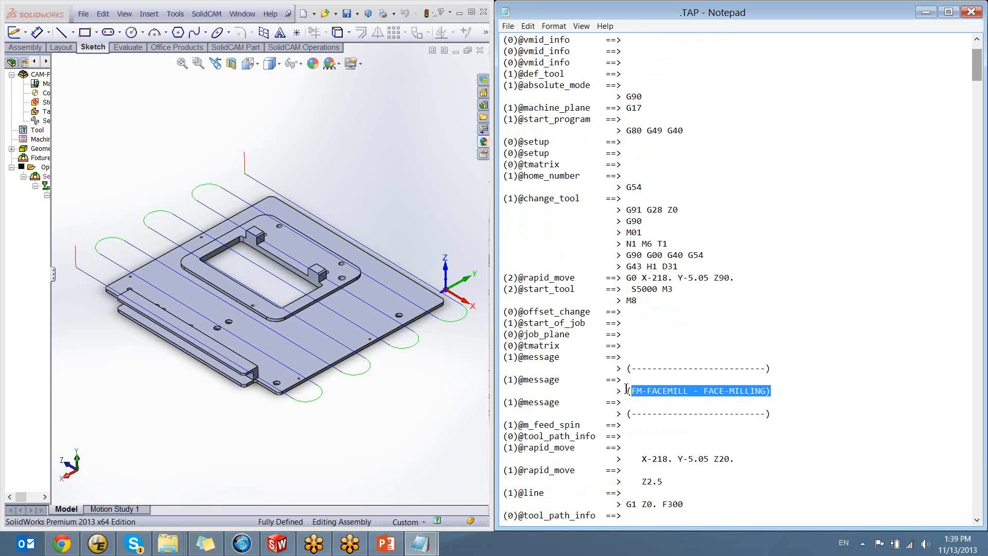
{"action": "left_click_drag", "start_coordinate": [776, 368], "coordinate": [626, 370]}
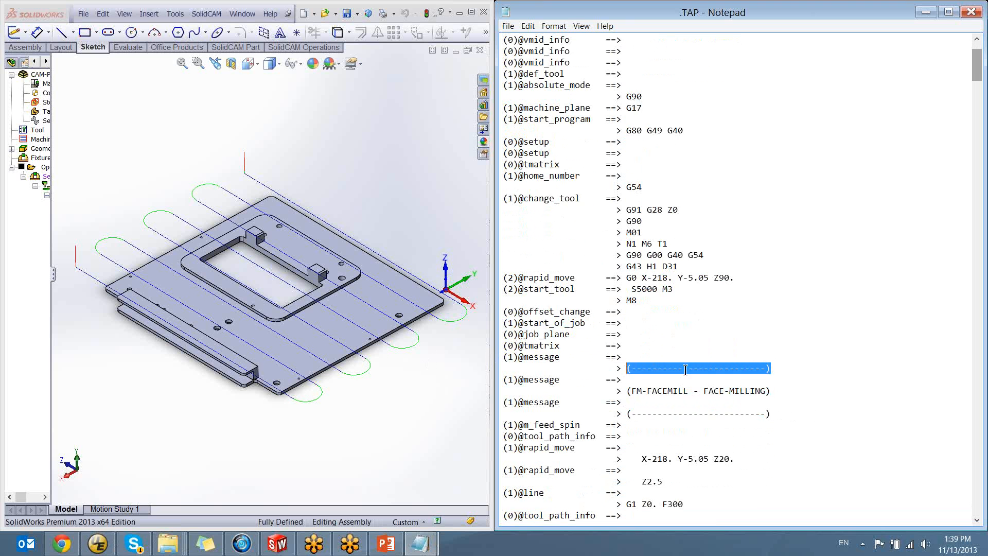
{"action": "left_click", "coordinate": [687, 368]}
{"action": "scroll", "coordinate": [709, 345], "scroll_direction": "down", "scroll_amount": 2}
{"action": "scroll", "coordinate": [681, 334], "scroll_direction": "down", "scroll_amount": 3}
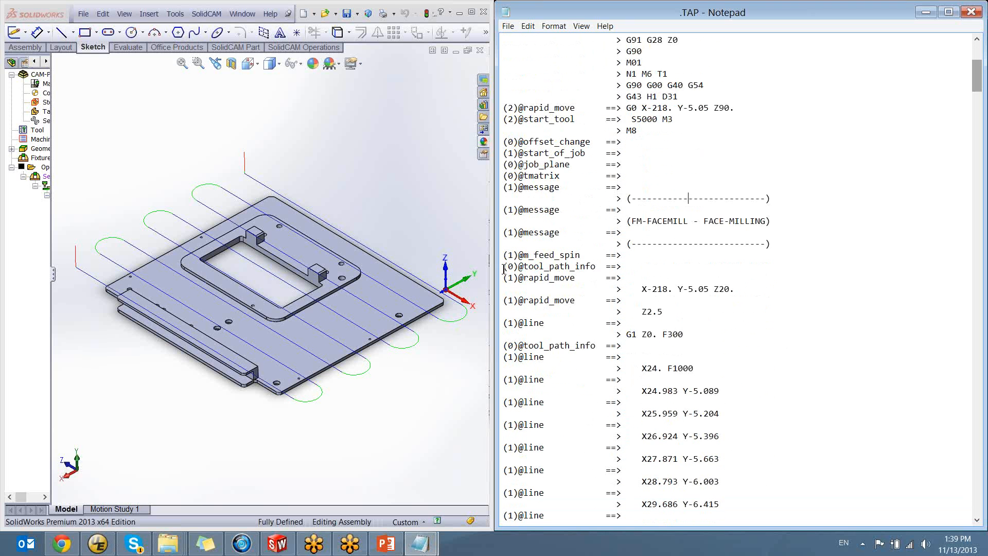
{"action": "left_click_drag", "start_coordinate": [504, 266], "coordinate": [596, 267]}
{"action": "left_click", "coordinate": [595, 267]}
{"action": "left_click_drag", "start_coordinate": [640, 288], "coordinate": [733, 292]}
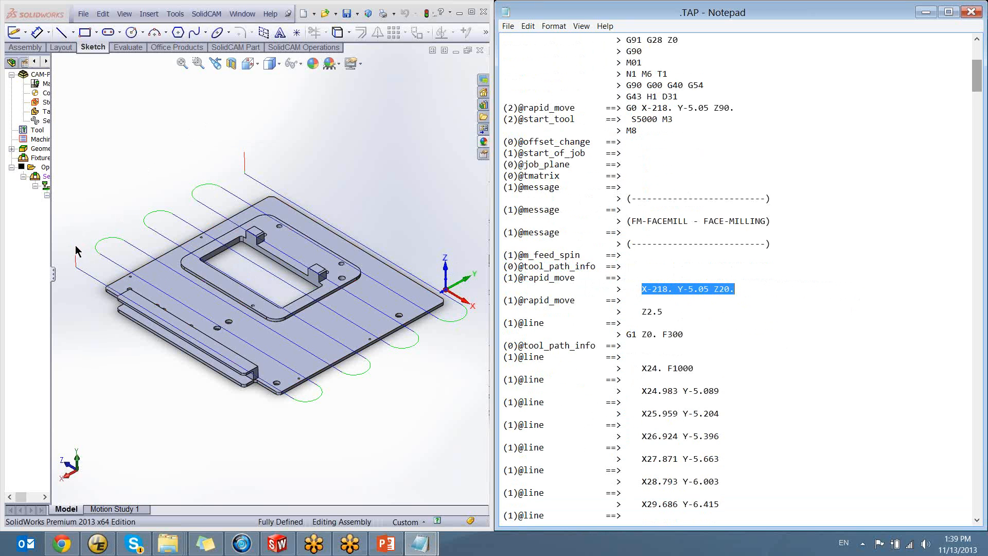
{"action": "left_click_drag", "start_coordinate": [580, 301], "coordinate": [486, 307]}
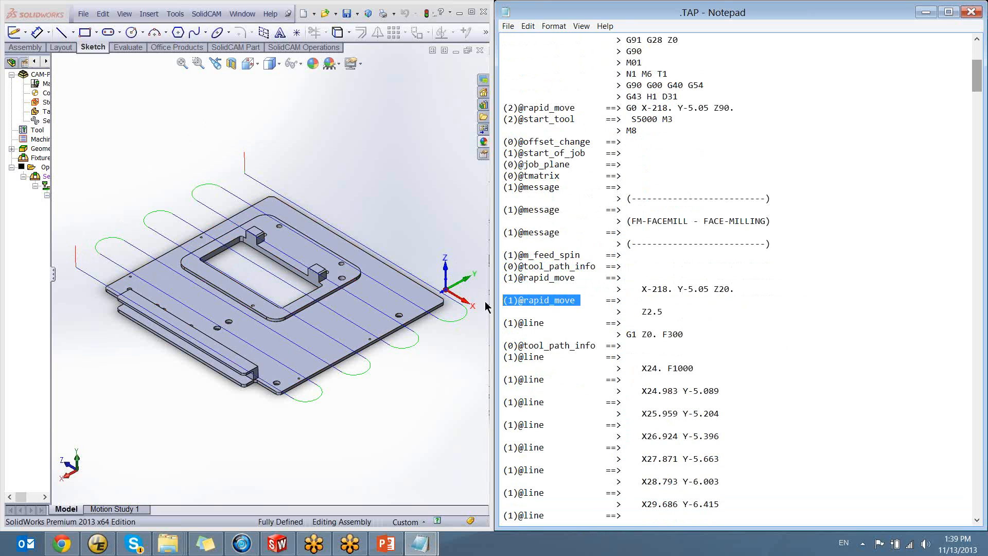
{"action": "left_click_drag", "start_coordinate": [665, 312], "coordinate": [642, 314]}
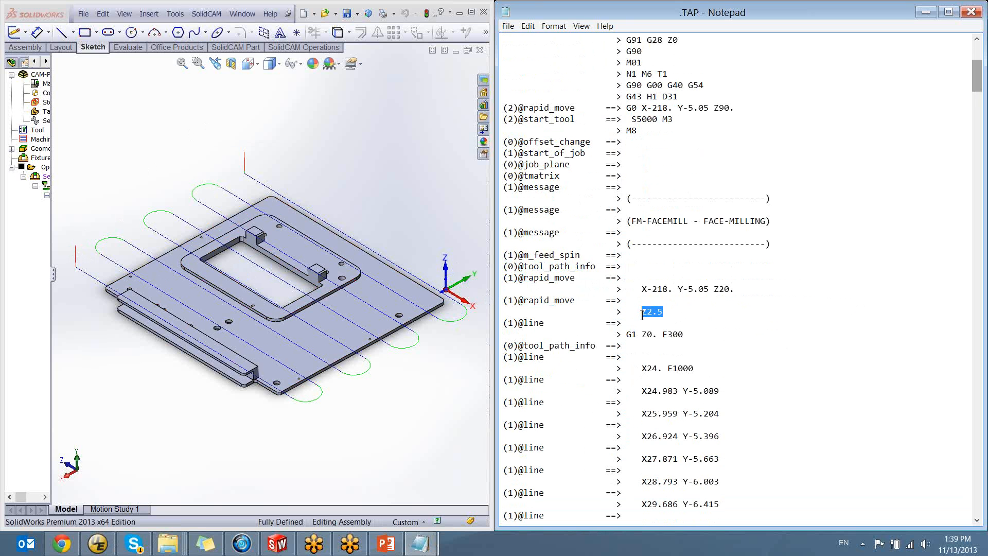
Examine the vertical rapid approach line at the start of the toolpath and highlight the matching Z2.5 output in the trace
{"action": "left_click", "coordinate": [666, 312]}
{"action": "middle_click_drag", "start_coordinate": [212, 247], "coordinate": [367, 248], "text": "ctrl"}
{"action": "scroll", "coordinate": [237, 271], "scroll_direction": "down", "scroll_amount": 9}
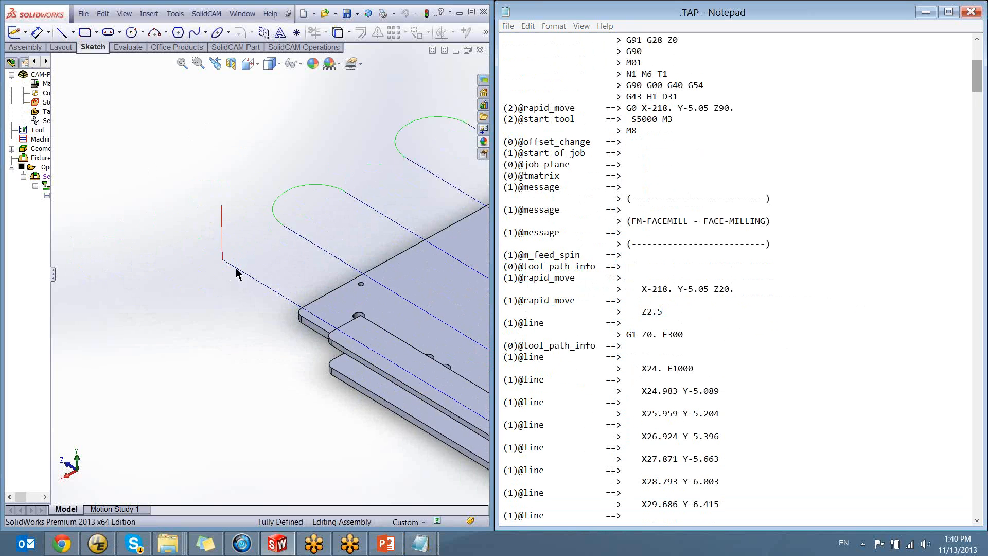
{"action": "middle_click_drag", "start_coordinate": [236, 271], "coordinate": [79, 320], "text": "ctrl"}
{"action": "scroll", "coordinate": [175, 309], "scroll_direction": "up", "scroll_amount": 5}
{"action": "middle_click_drag", "start_coordinate": [283, 228], "coordinate": [72, 310], "text": "ctrl"}
{"action": "scroll", "coordinate": [351, 243], "scroll_direction": "up", "scroll_amount": 2}
{"action": "middle_click_drag", "start_coordinate": [351, 243], "coordinate": [290, 313], "text": "ctrl"}
{"action": "scroll", "coordinate": [259, 267], "scroll_direction": "down", "scroll_amount": 10}
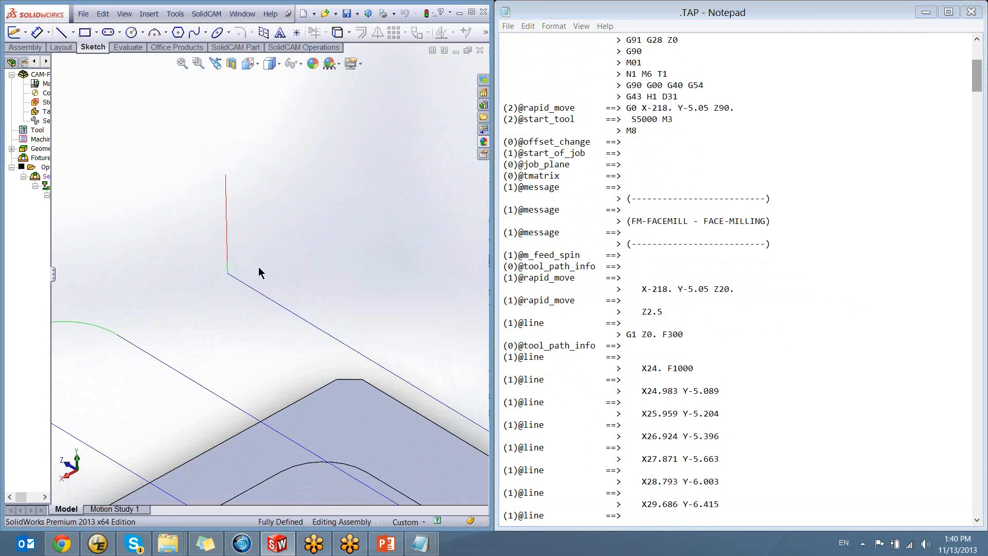
{"action": "middle_click_drag", "start_coordinate": [252, 264], "coordinate": [305, 354], "text": "ctrl"}
{"action": "scroll", "coordinate": [283, 366], "scroll_direction": "up", "scroll_amount": 1}
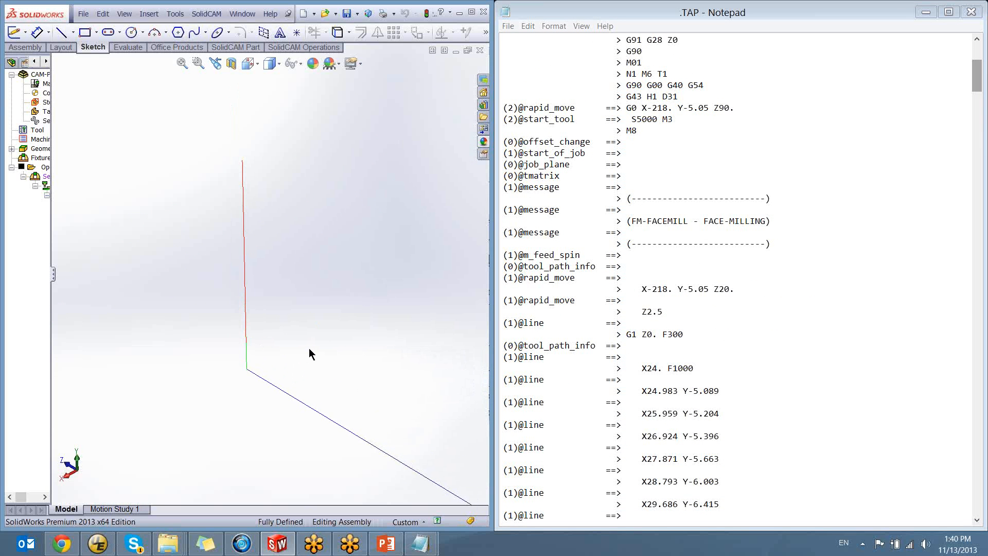
{"action": "left_click_drag", "start_coordinate": [668, 314], "coordinate": [641, 312]}
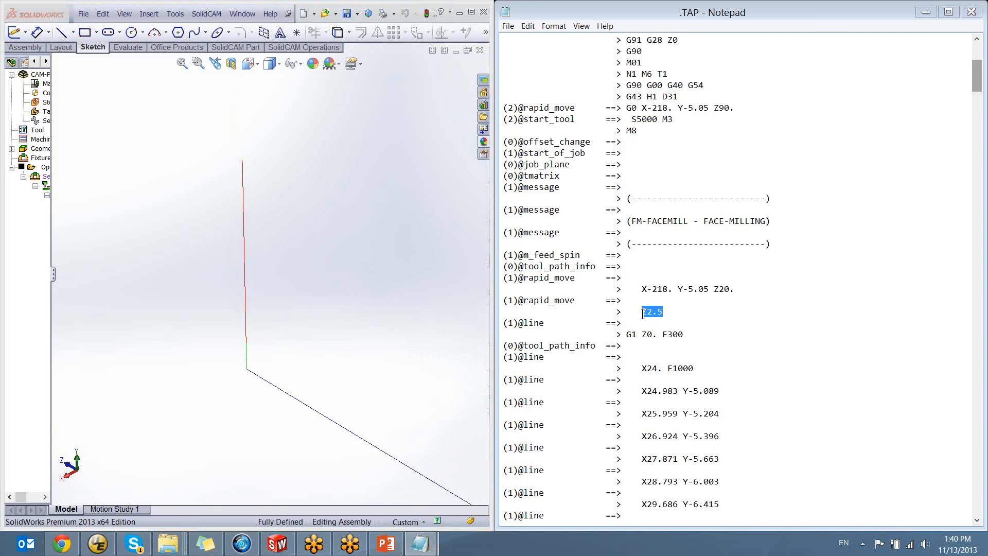
{"action": "left_click", "coordinate": [667, 313]}
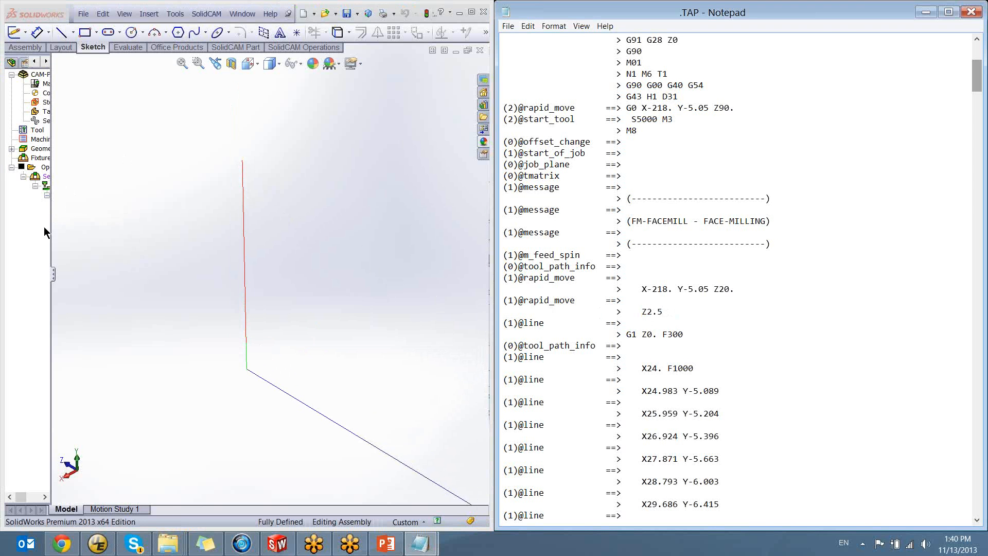
Check the safety distance in the levels of the FM_facemill operation and close the operation without changes
{"action": "left_click_drag", "start_coordinate": [53, 274], "coordinate": [170, 274]}
{"action": "right_click", "coordinate": [101, 205]}
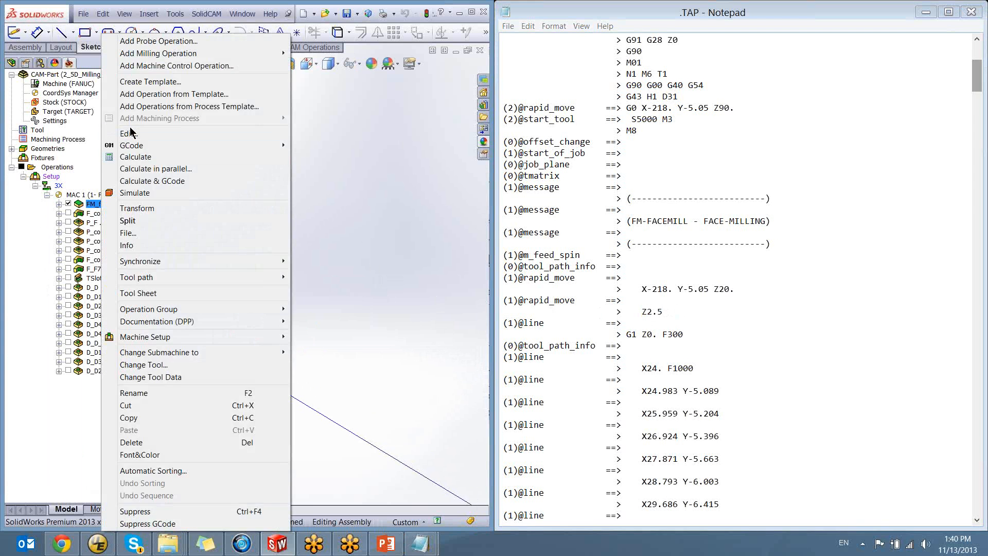
{"action": "left_click", "coordinate": [131, 133]}
{"action": "left_click", "coordinate": [154, 352]}
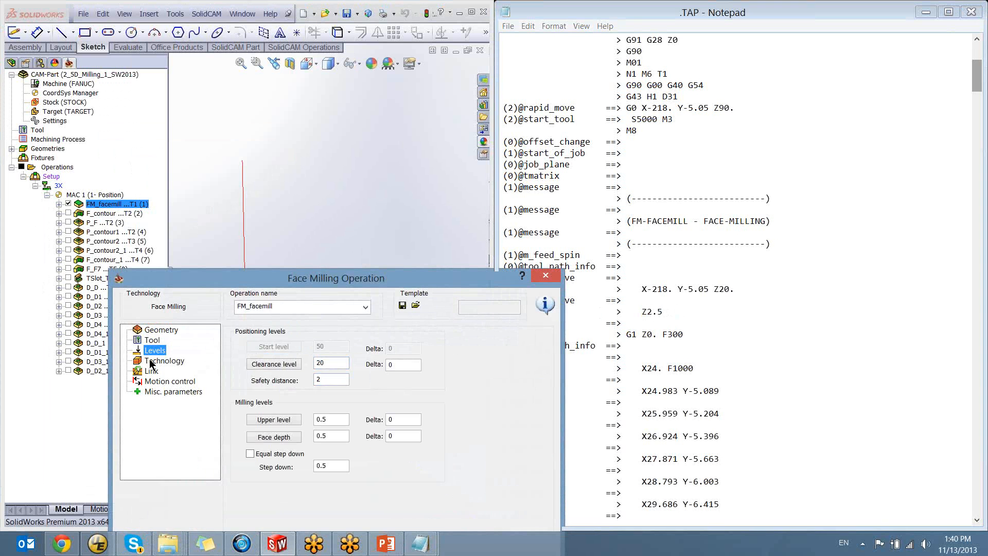
{"action": "left_click_drag", "start_coordinate": [332, 381], "coordinate": [239, 383]}
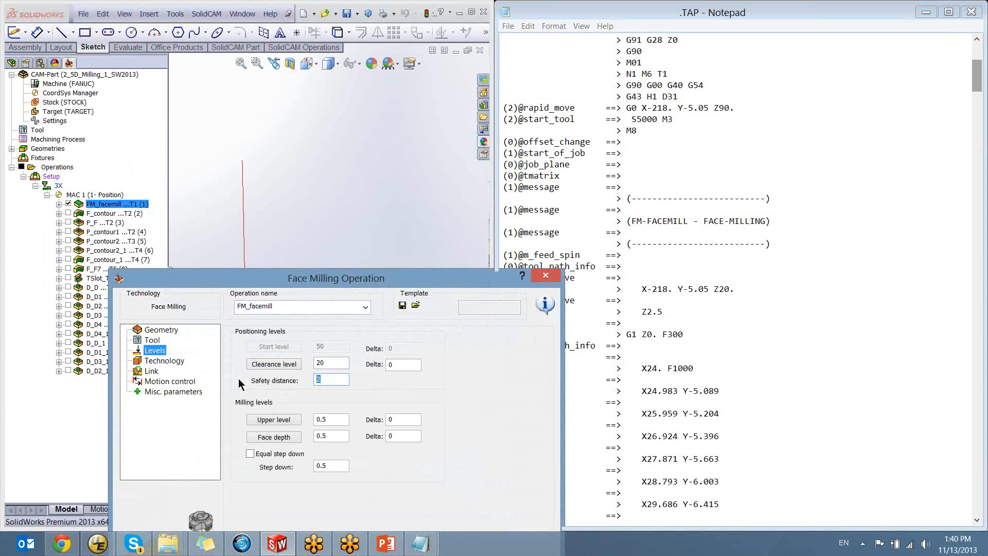
{"action": "left_click", "coordinate": [533, 278]}
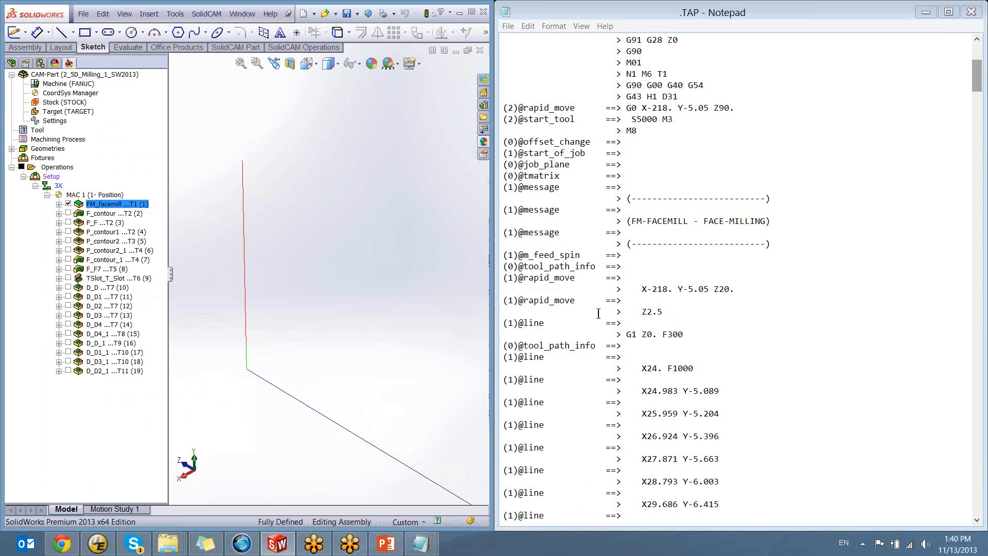
{"action": "left_click_drag", "start_coordinate": [666, 314], "coordinate": [502, 280]}
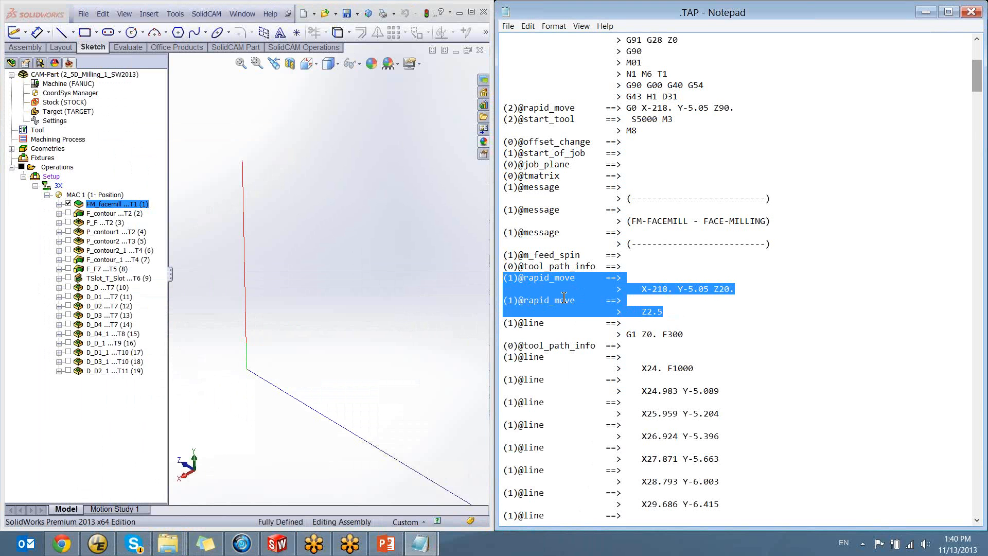
{"action": "left_click", "coordinate": [670, 313]}
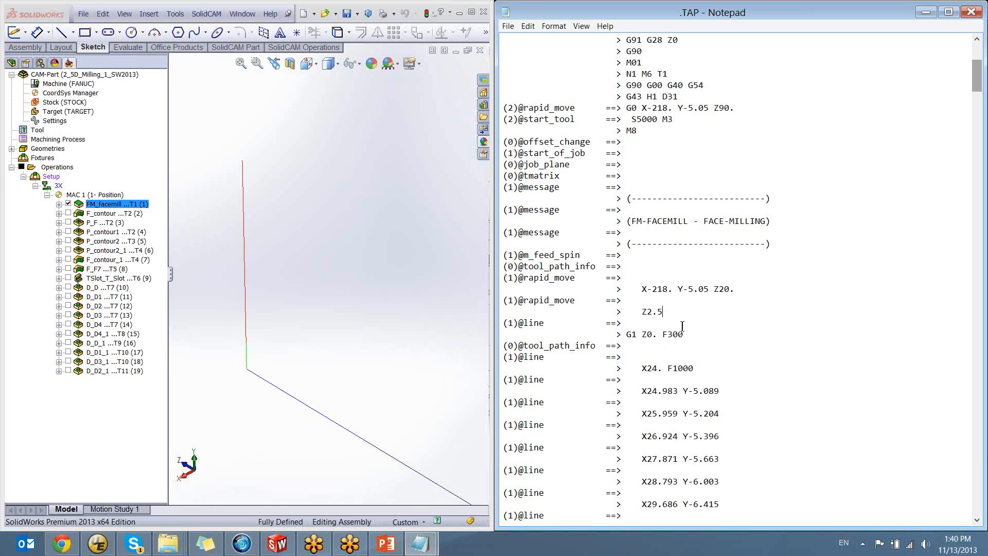
{"action": "left_click_drag", "start_coordinate": [664, 312], "coordinate": [643, 312]}
{"action": "left_click_drag", "start_coordinate": [549, 324], "coordinate": [481, 324]}
{"action": "left_click", "coordinate": [549, 323]}
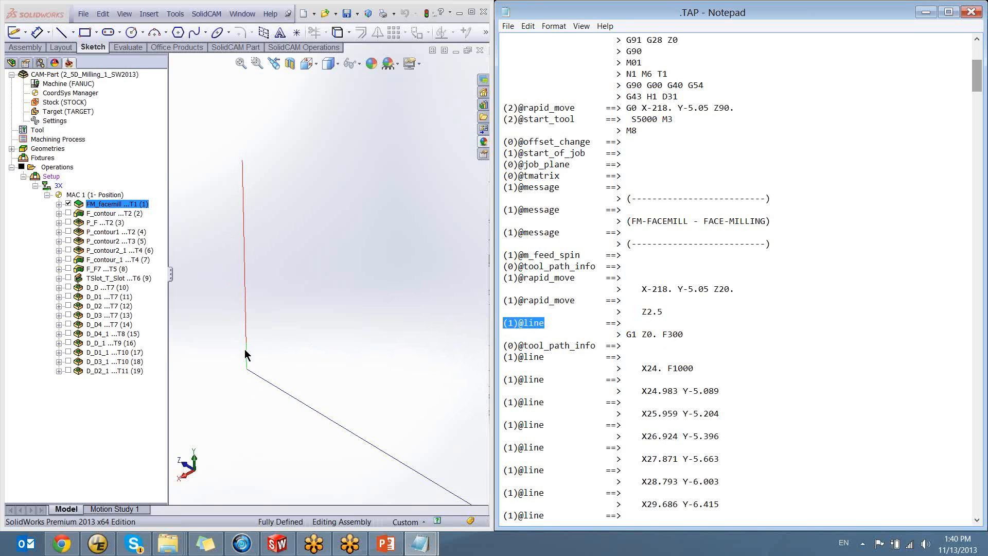
{"action": "left_click_drag", "start_coordinate": [623, 334], "coordinate": [657, 337]}
{"action": "left_click", "coordinate": [637, 336]}
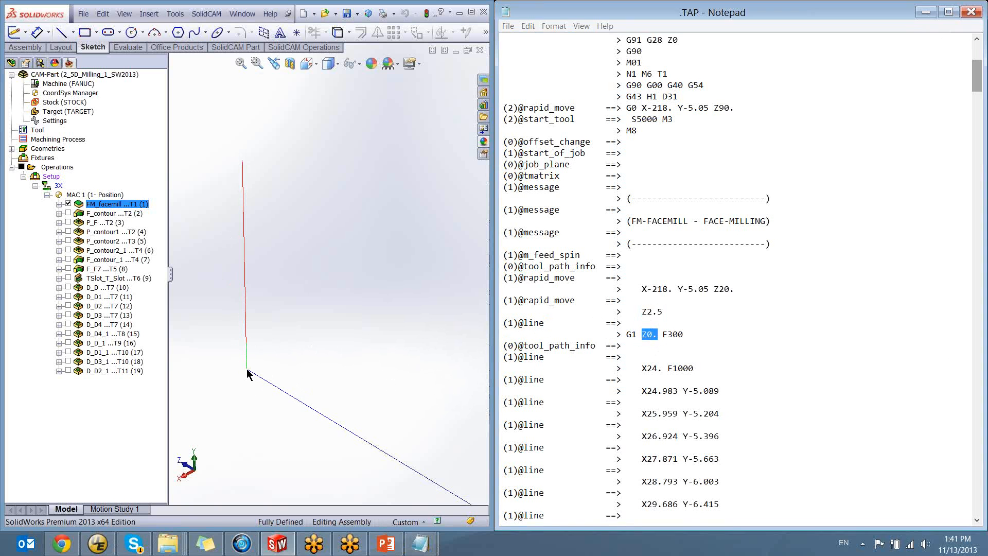
{"action": "left_click_drag", "start_coordinate": [504, 345], "coordinate": [601, 346]}
{"action": "left_click", "coordinate": [601, 363]}
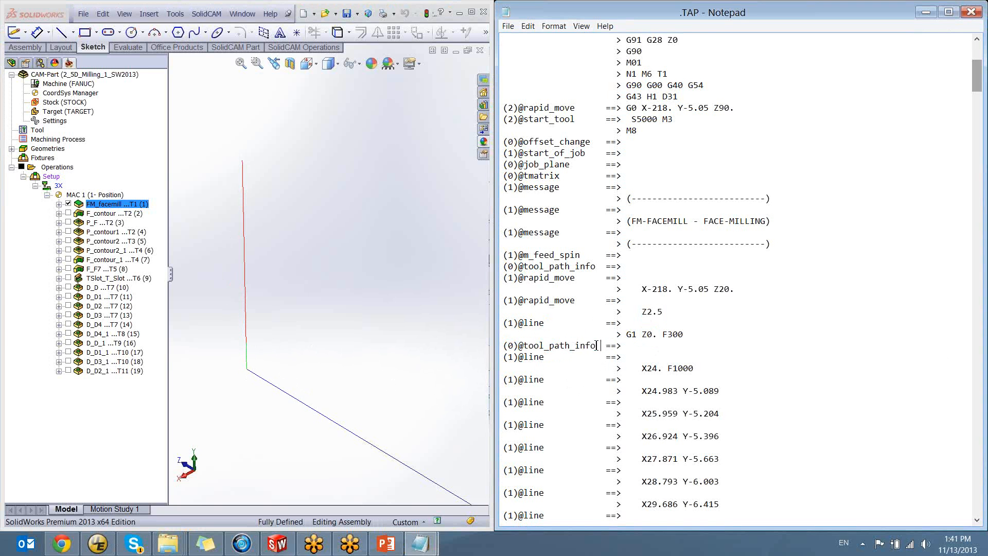
{"action": "left_click_drag", "start_coordinate": [597, 346], "coordinate": [519, 346]}
{"action": "left_click", "coordinate": [519, 345]}
{"action": "left_click_drag", "start_coordinate": [543, 357], "coordinate": [494, 357]}
{"action": "scroll", "coordinate": [307, 378], "scroll_direction": "down", "scroll_amount": 6}
{"action": "scroll", "coordinate": [314, 412], "scroll_direction": "up", "scroll_amount": 8}
{"action": "left_click", "coordinate": [323, 397]}
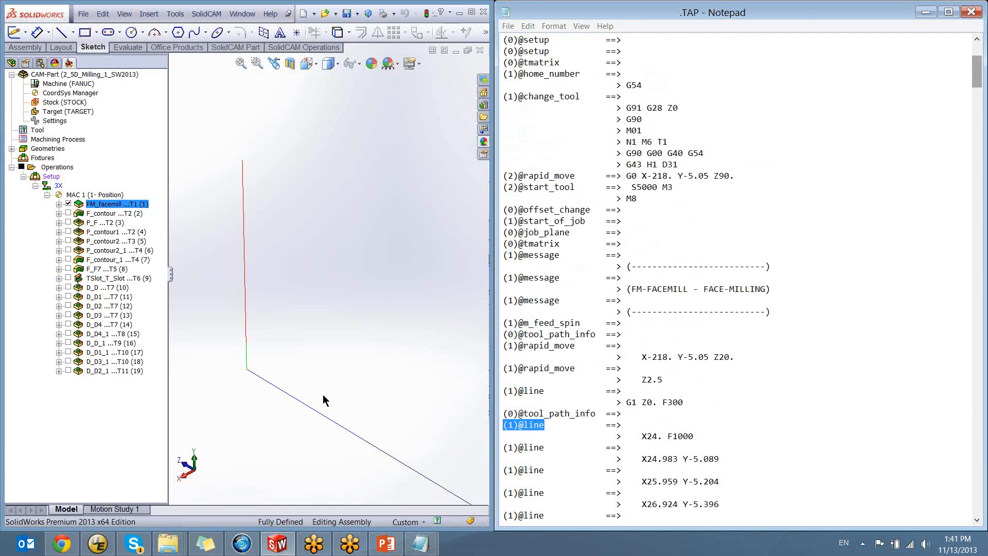
{"action": "scroll", "coordinate": [325, 396], "scroll_direction": "up", "scroll_amount": 4}
{"action": "scroll", "coordinate": [345, 405], "scroll_direction": "up", "scroll_amount": 3}
{"action": "middle_click_drag", "start_coordinate": [414, 386], "coordinate": [316, 366], "text": "ctrl"}
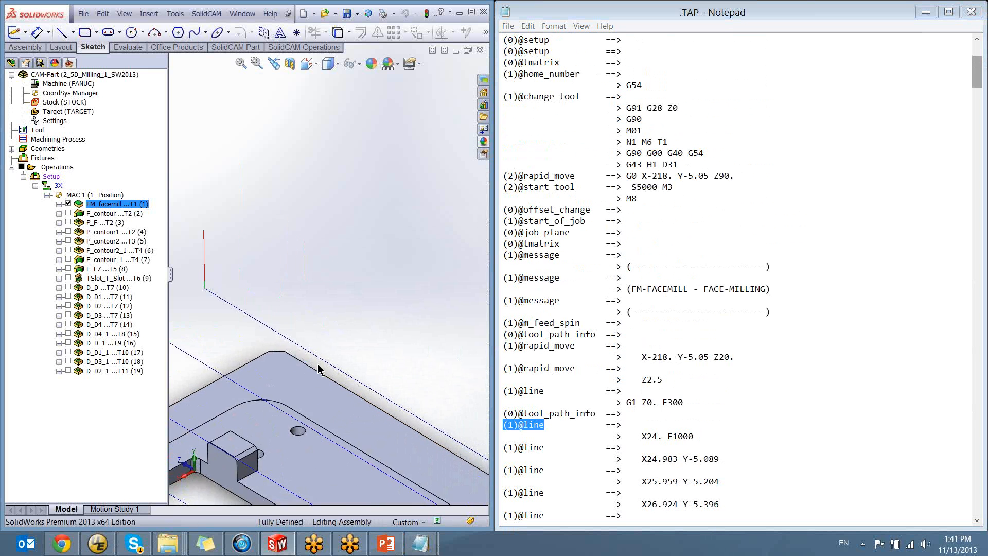
{"action": "scroll", "coordinate": [325, 379], "scroll_direction": "up", "scroll_amount": 2}
{"action": "scroll", "coordinate": [341, 401], "scroll_direction": "up", "scroll_amount": 3}
{"action": "middle_click_drag", "start_coordinate": [345, 399], "coordinate": [290, 385], "text": "ctrl"}
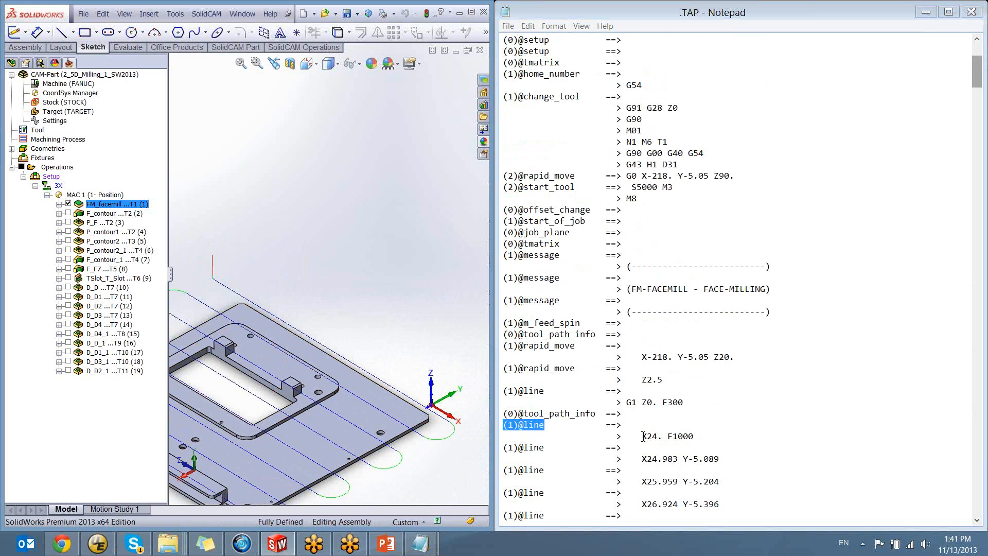
Highlight the X24. F1000 output and compare its X24. end position with the X-218. start position of the pass
{"action": "left_click_drag", "start_coordinate": [640, 438], "coordinate": [694, 438]}
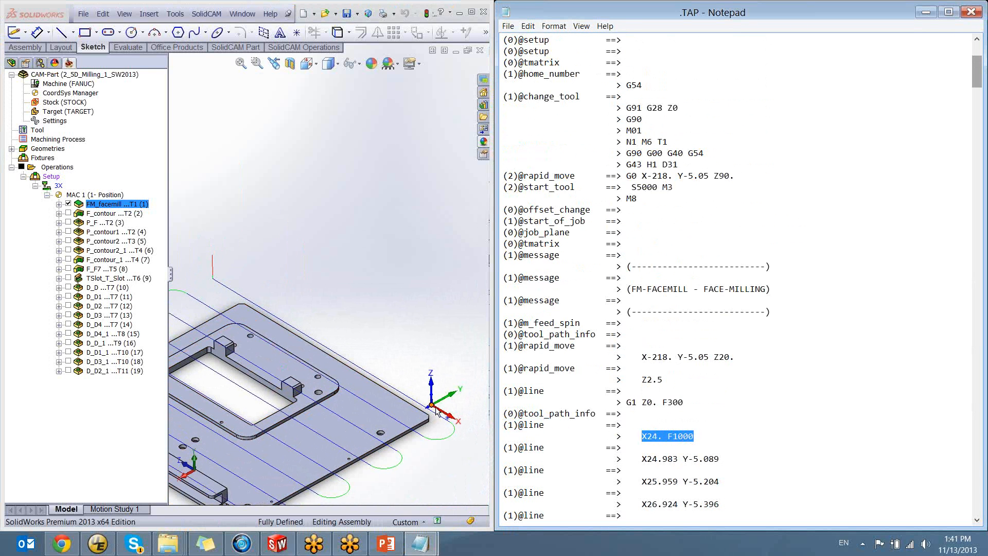
{"action": "left_click", "coordinate": [652, 441]}
{"action": "left_click_drag", "start_coordinate": [642, 437], "coordinate": [663, 437]}
{"action": "left_click", "coordinate": [662, 437]}
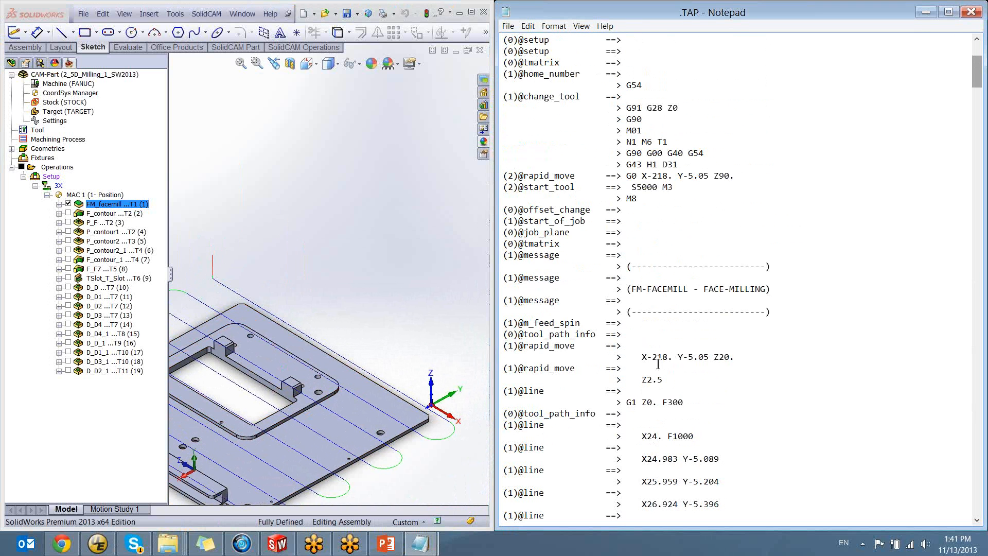
{"action": "left_click_drag", "start_coordinate": [643, 357], "coordinate": [674, 357]}
{"action": "left_click", "coordinate": [672, 364]}
{"action": "left_click_drag", "start_coordinate": [645, 436], "coordinate": [662, 437]}
{"action": "left_click", "coordinate": [662, 436]}
{"action": "scroll", "coordinate": [529, 456], "scroll_direction": "down", "scroll_amount": 2}
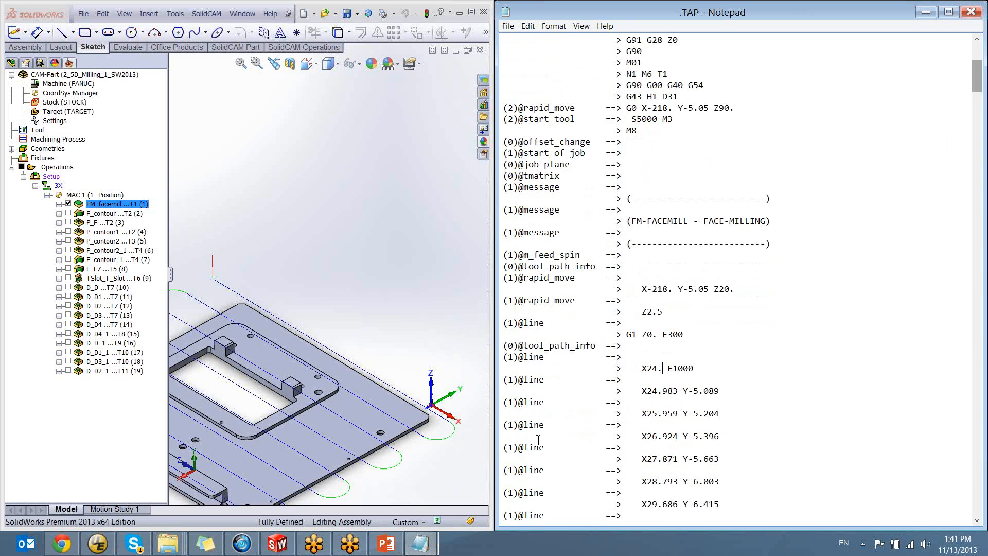
{"action": "scroll", "coordinate": [510, 370], "scroll_direction": "down", "scroll_amount": 5}
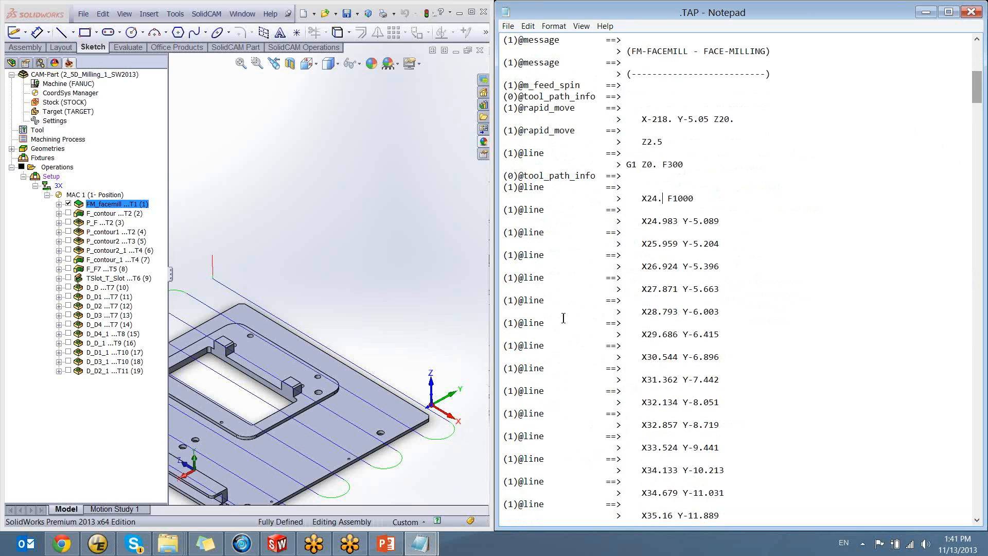
{"action": "left_click", "coordinate": [446, 446]}
{"action": "scroll", "coordinate": [392, 341], "scroll_direction": "down", "scroll_amount": 5}
{"action": "middle_click_drag", "start_coordinate": [377, 312], "coordinate": [389, 332], "text": "ctrl"}
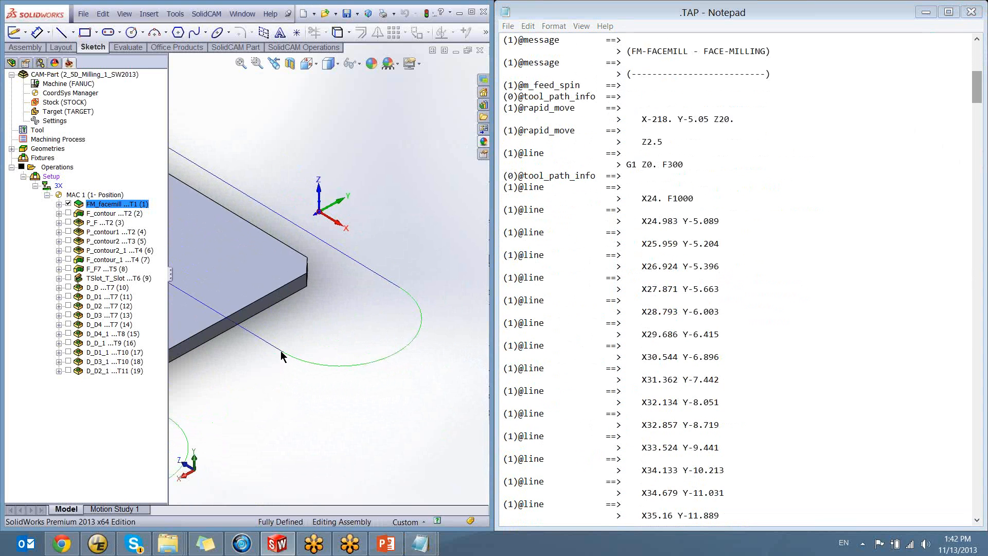
Check the motion control settings of the FM_facemill operation and close the operation without changes
{"action": "double_click", "coordinate": [116, 205]}
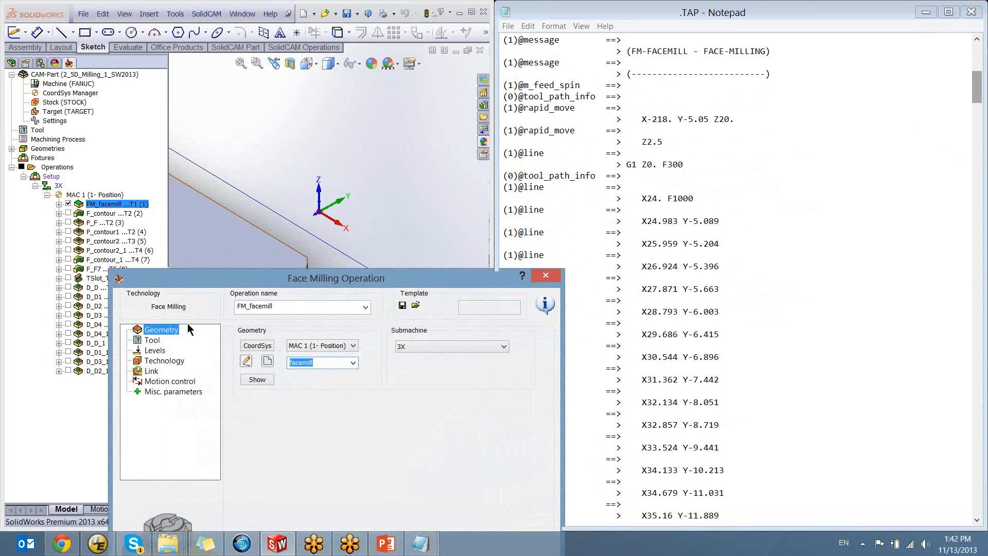
{"action": "left_click", "coordinate": [152, 364]}
{"action": "left_click", "coordinate": [147, 382]}
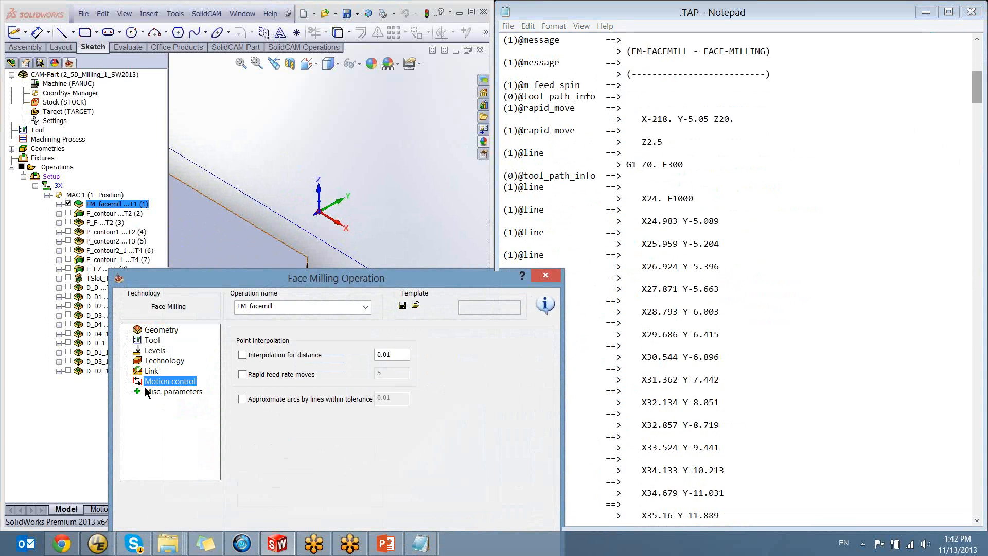
{"action": "left_click", "coordinate": [545, 275]}
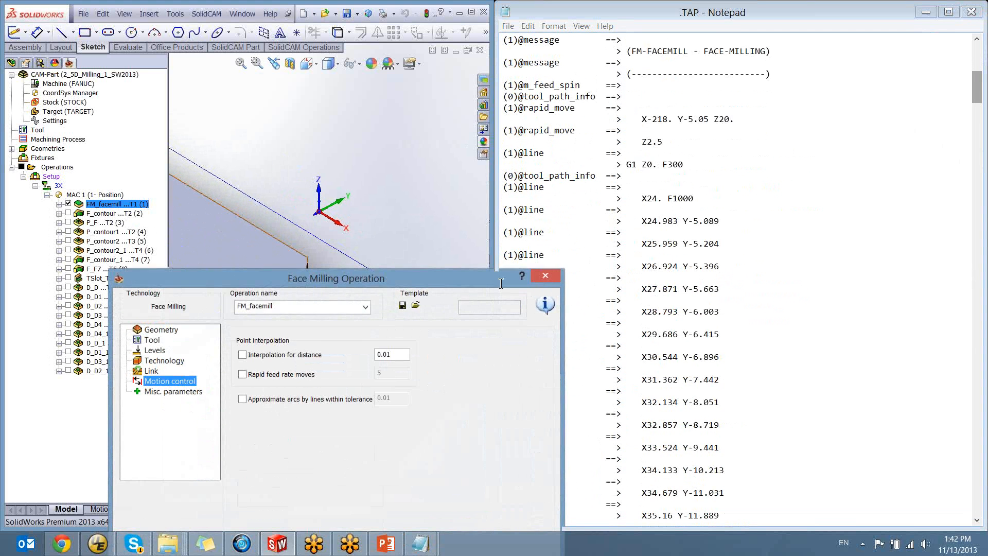
Open the FANUC machine's prepostprocessor file in UltraEdit, examine its arc definitions, and close both the file and the machine editor
{"action": "left_click", "coordinate": [91, 86]}
{"action": "double_click", "coordinate": [91, 86]}
{"action": "left_click", "coordinate": [212, 113]}
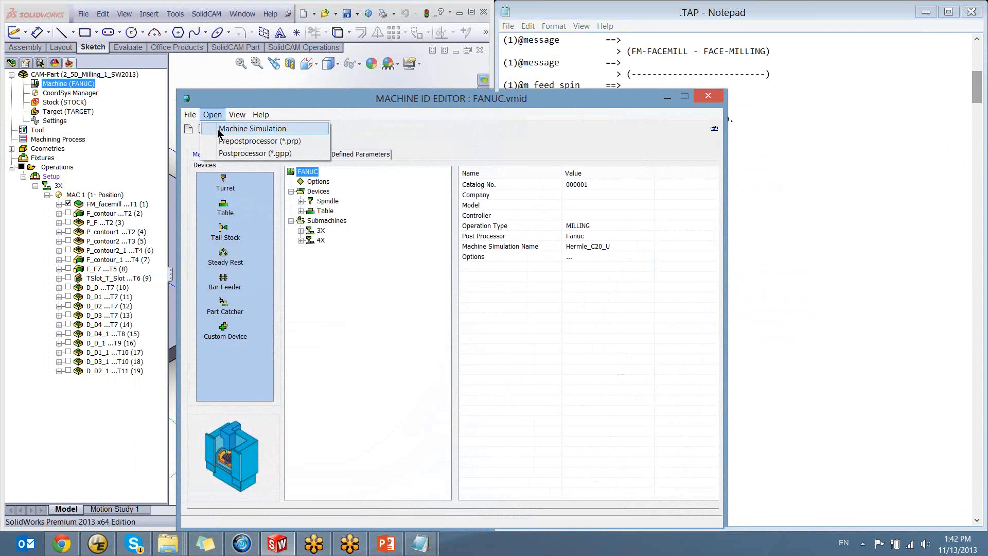
{"action": "left_click", "coordinate": [239, 141]}
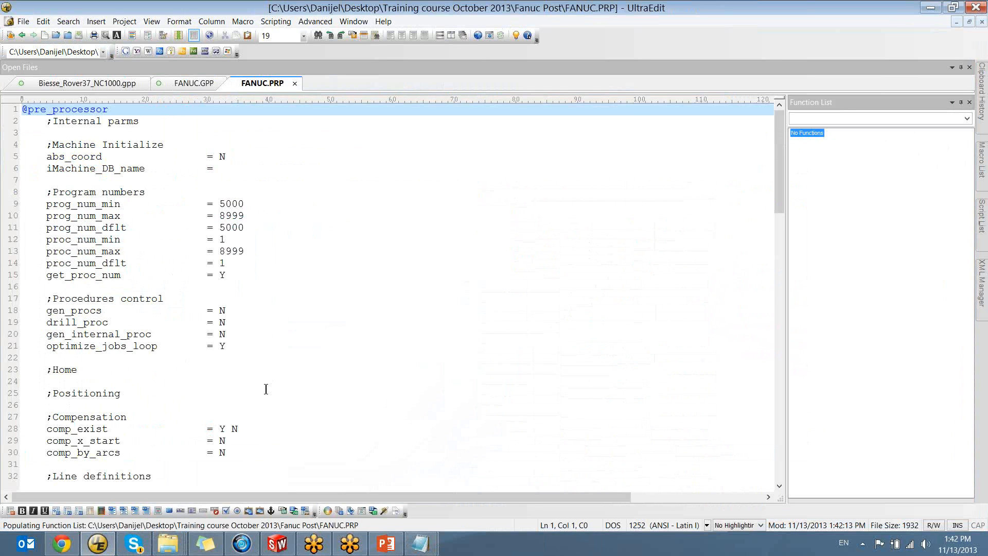
{"action": "scroll", "coordinate": [266, 389], "scroll_direction": "down", "scroll_amount": 4}
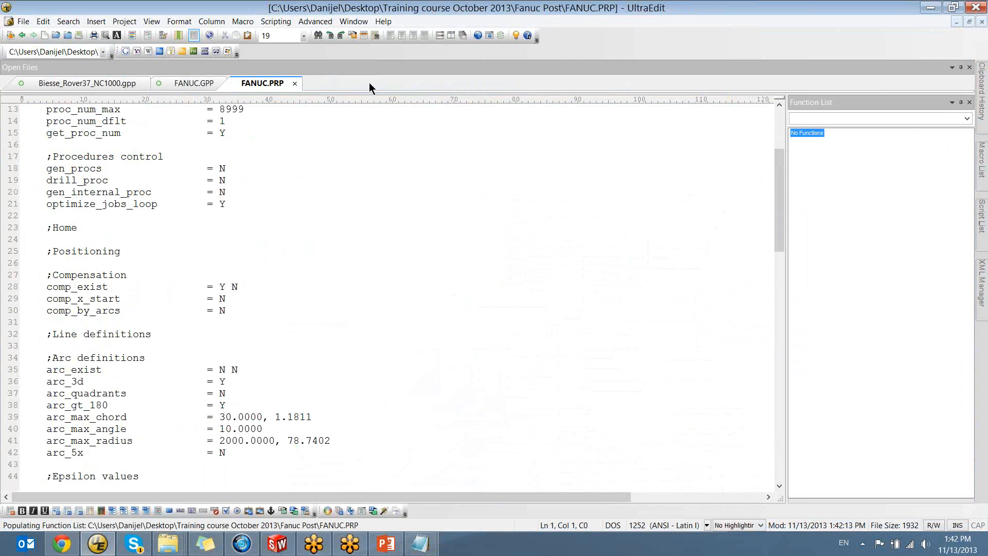
{"action": "double_click", "coordinate": [499, 8]}
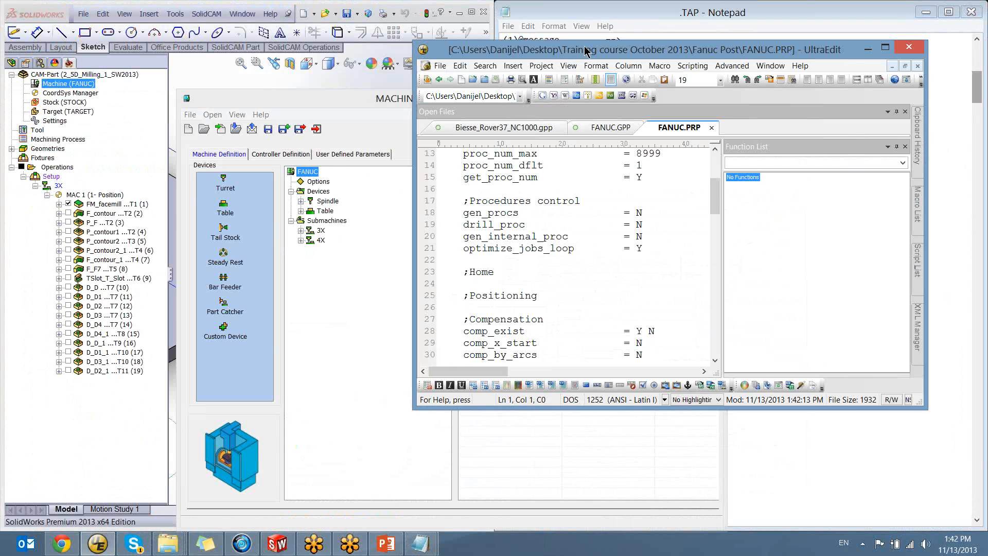
{"action": "left_click_drag", "start_coordinate": [583, 46], "coordinate": [154, 123]}
{"action": "left_click", "coordinate": [559, 98]}
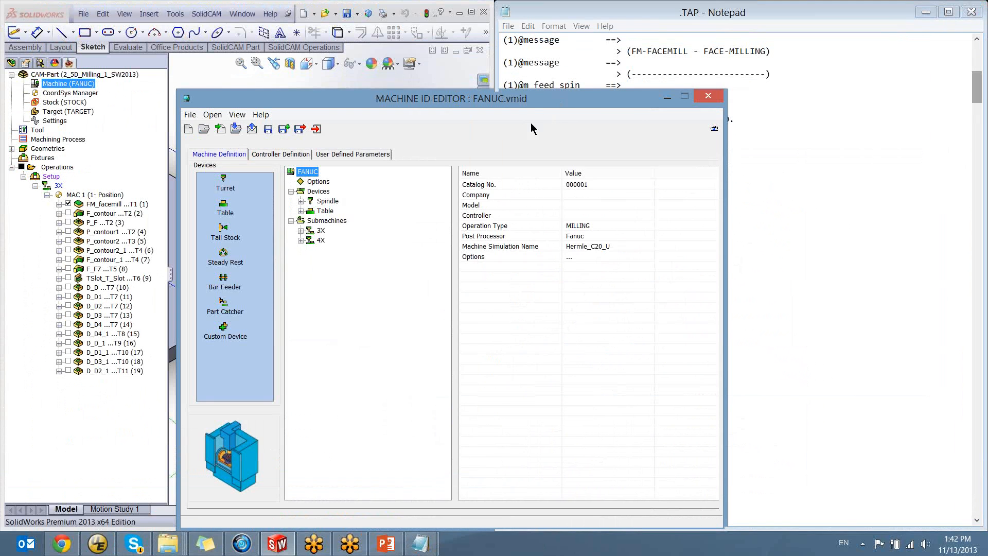
{"action": "left_click", "coordinate": [708, 95]}
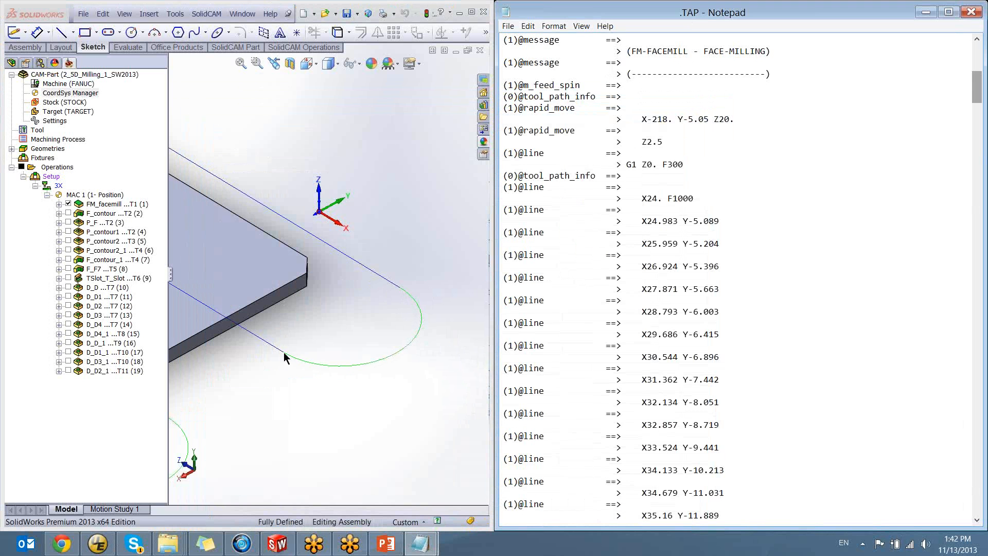
{"action": "left_click_drag", "start_coordinate": [503, 232], "coordinate": [726, 492]}
{"action": "scroll", "coordinate": [724, 469], "scroll_direction": "down", "scroll_amount": 5}
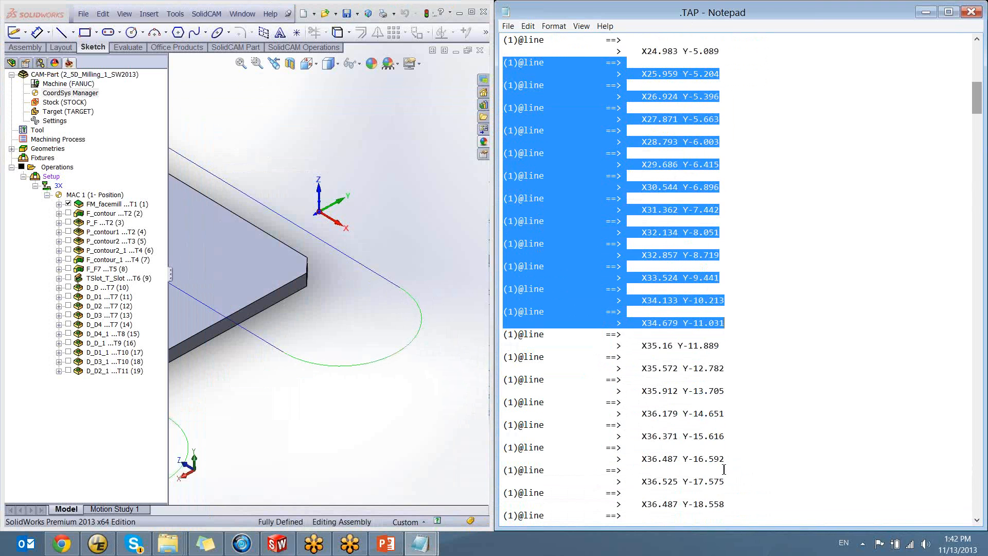
{"action": "scroll", "coordinate": [723, 458], "scroll_direction": "down", "scroll_amount": 12}
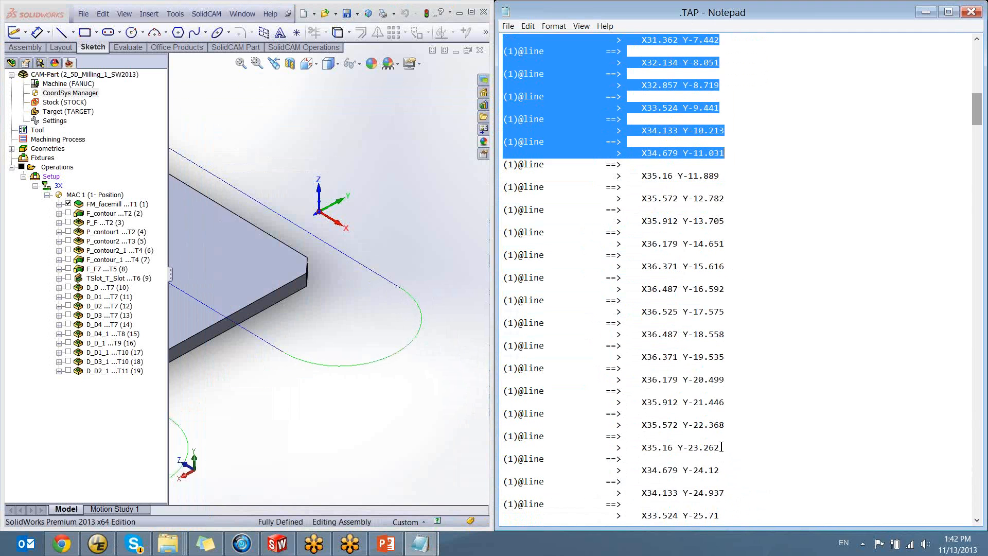
{"action": "scroll", "coordinate": [695, 392], "scroll_direction": "down", "scroll_amount": 4}
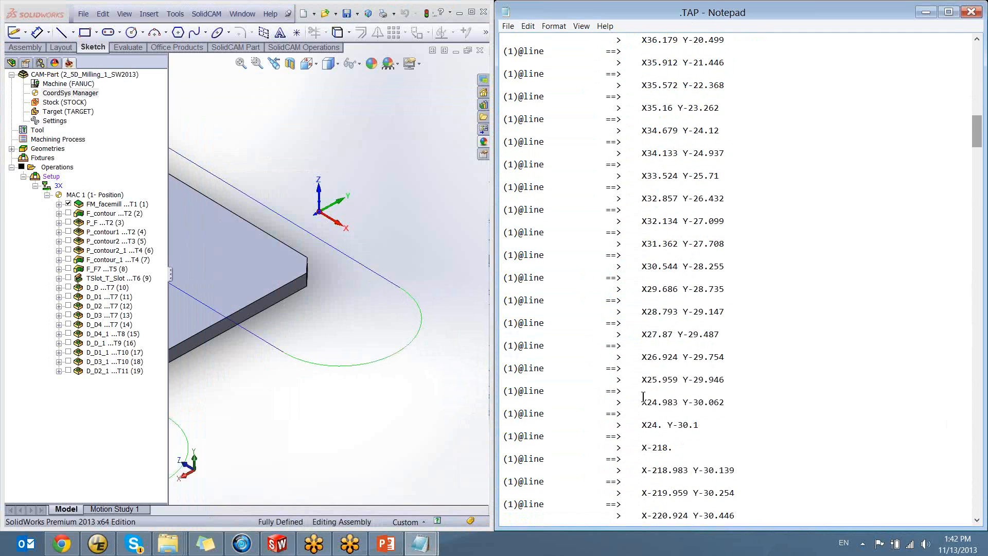
{"action": "left_click_drag", "start_coordinate": [642, 391], "coordinate": [492, 369]}
{"action": "left_click", "coordinate": [699, 390]}
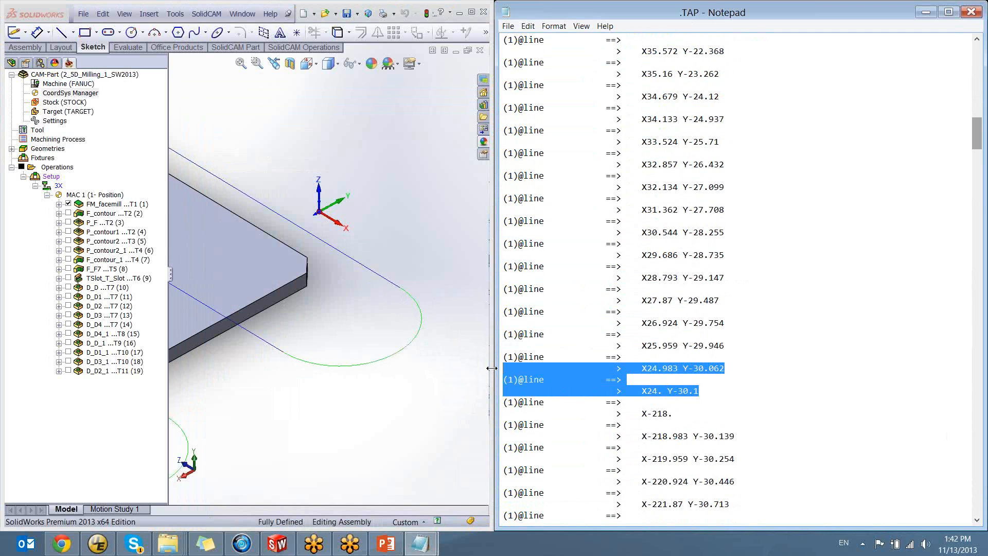
Highlight the X-218. move in the trace output and follow the matching straight toolpath pass to the green arc at its far end
{"action": "left_click", "coordinate": [700, 392]}
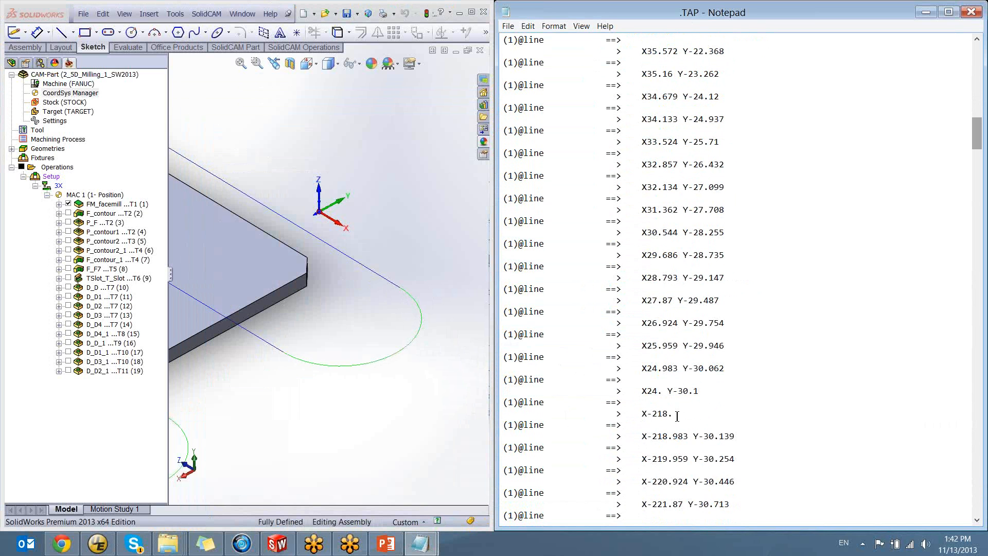
{"action": "left_click_drag", "start_coordinate": [677, 416], "coordinate": [636, 417]}
{"action": "middle_click_drag", "start_coordinate": [373, 285], "coordinate": [466, 322], "text": "ctrl"}
{"action": "scroll", "coordinate": [369, 360], "scroll_direction": "up", "scroll_amount": 2}
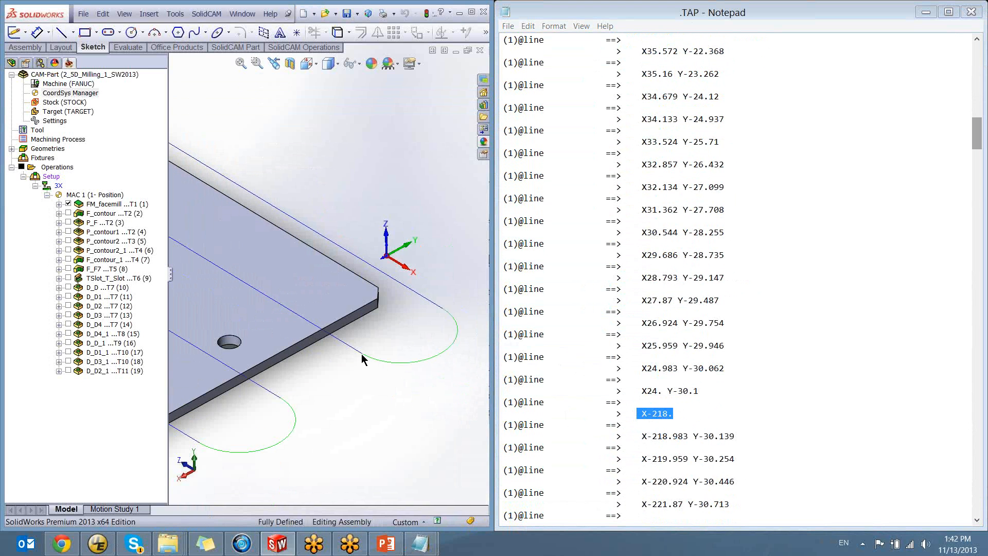
{"action": "scroll", "coordinate": [361, 355], "scroll_direction": "up", "scroll_amount": 2}
{"action": "middle_click_drag", "start_coordinate": [362, 355], "coordinate": [457, 415], "text": "ctrl"}
{"action": "scroll", "coordinate": [456, 413], "scroll_direction": "up", "scroll_amount": 4}
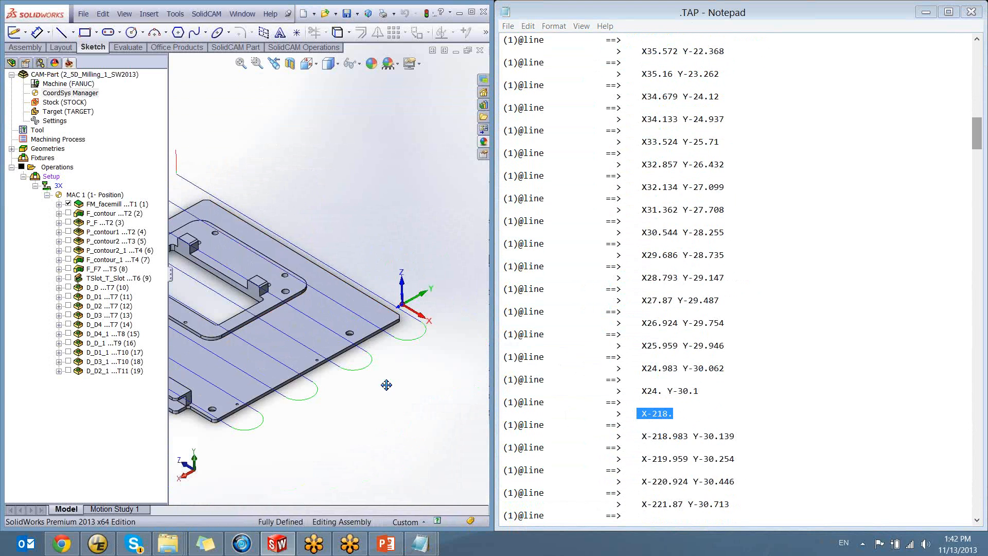
{"action": "middle_click_drag", "start_coordinate": [386, 384], "coordinate": [471, 438], "text": "ctrl"}
{"action": "scroll", "coordinate": [280, 292], "scroll_direction": "down", "scroll_amount": 4}
{"action": "middle_click_drag", "start_coordinate": [246, 284], "coordinate": [383, 355], "text": "ctrl"}
{"action": "scroll", "coordinate": [371, 350], "scroll_direction": "down", "scroll_amount": 3}
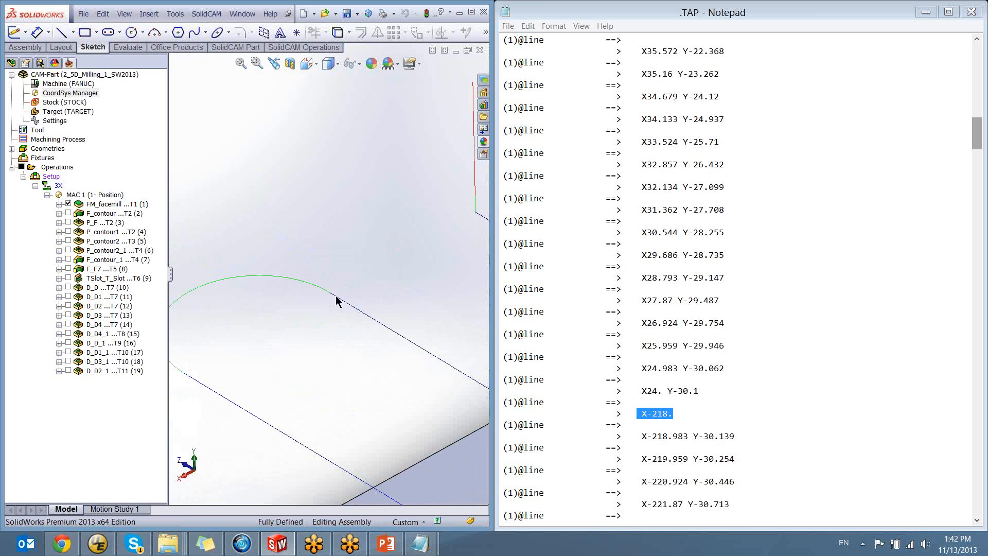
{"action": "scroll", "coordinate": [338, 302], "scroll_direction": "down", "scroll_amount": 2}
{"action": "left_click", "coordinate": [715, 409]}
{"action": "scroll", "coordinate": [683, 421], "scroll_direction": "down", "scroll_amount": 7}
{"action": "scroll", "coordinate": [684, 421], "scroll_direction": "down", "scroll_amount": 20}
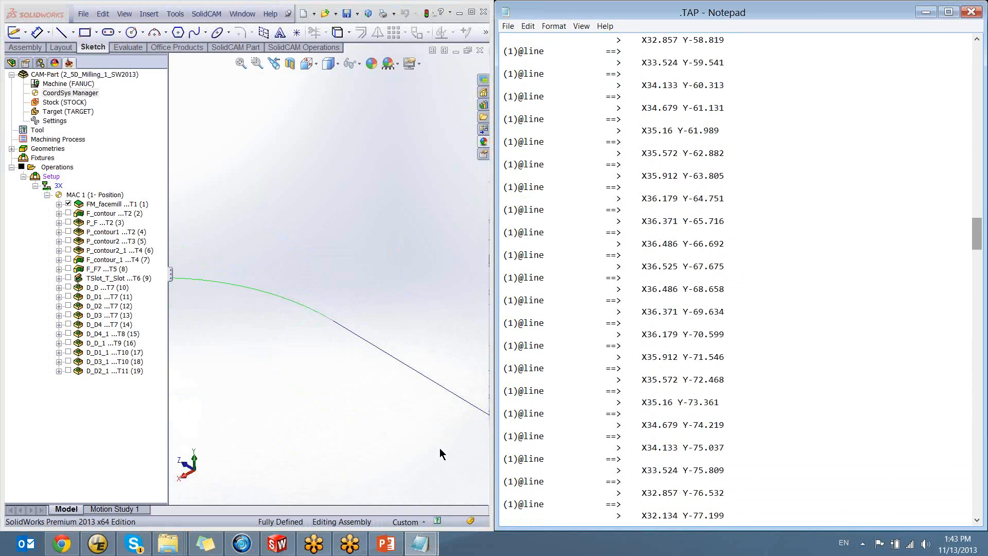
Switch to UltraEdit, maximize it and examine the FANUC.PRP settings down to the arc definitions
{"action": "mouse_move", "coordinate": [422, 543]}
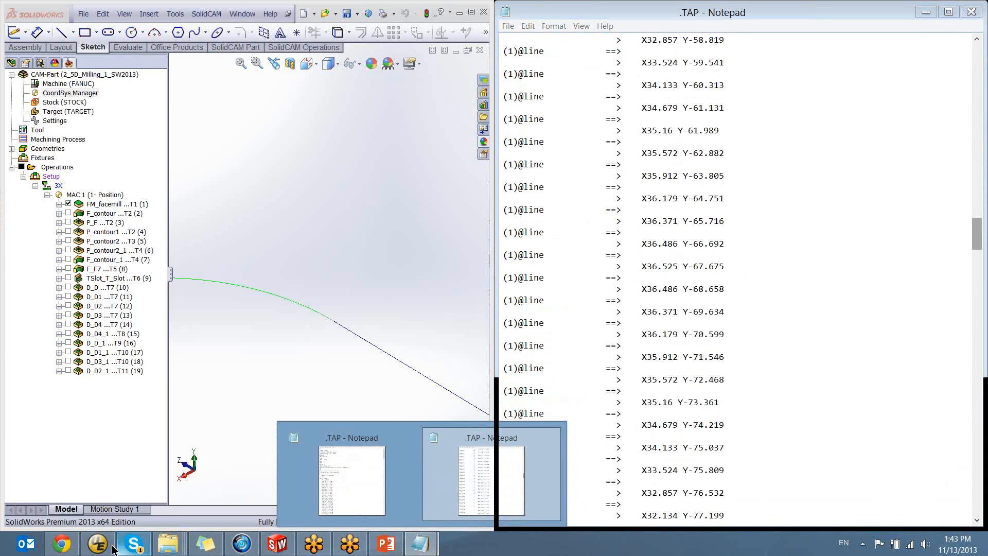
{"action": "left_click", "coordinate": [98, 543]}
{"action": "left_click_drag", "start_coordinate": [257, 127], "coordinate": [401, 118]}
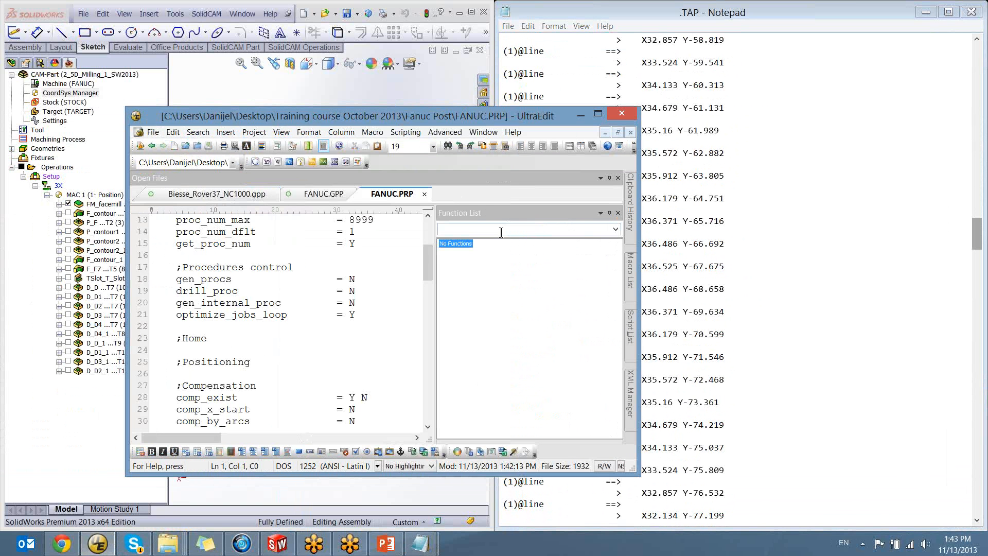
{"action": "double_click", "coordinate": [446, 115]}
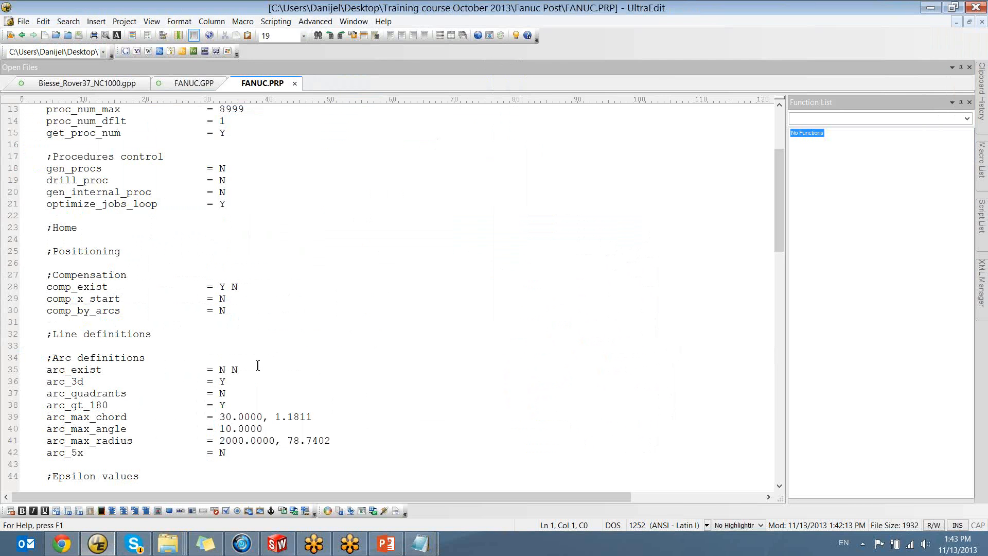
{"action": "scroll", "coordinate": [267, 319], "scroll_direction": "up", "scroll_amount": 4}
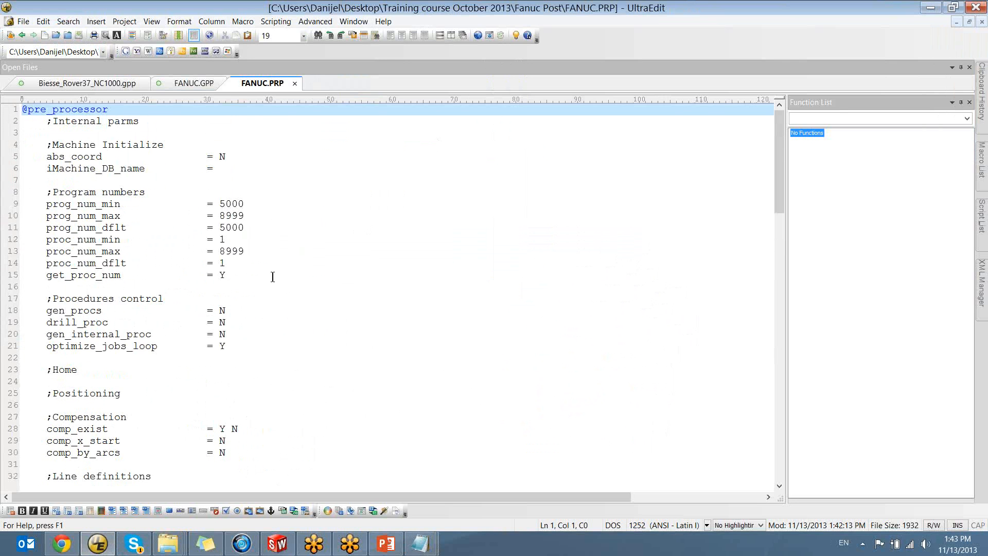
{"action": "scroll", "coordinate": [273, 277], "scroll_direction": "down", "scroll_amount": 4}
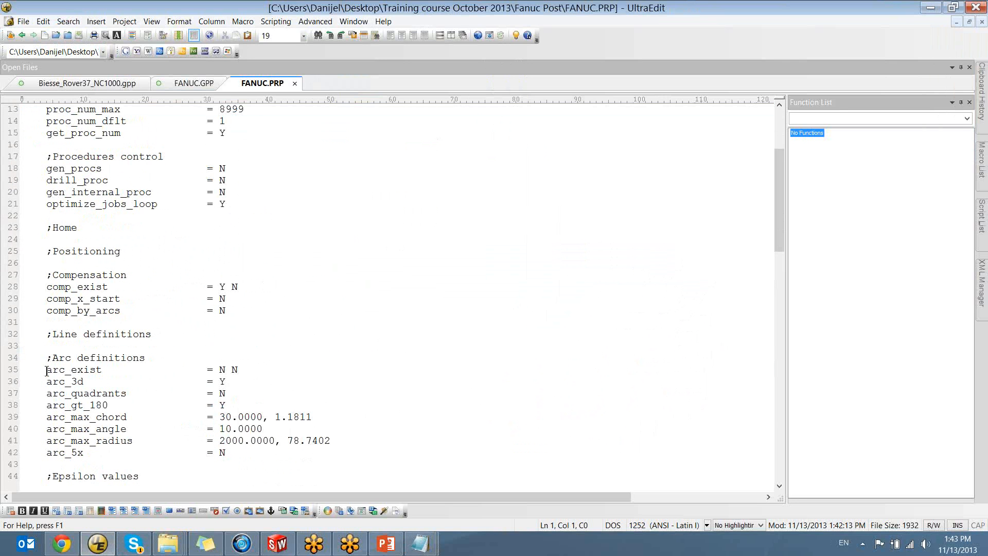
Remove the second N from the arc_exist setting in FANUC.PRP, leaving a single N, and save the file
{"action": "left_click_drag", "start_coordinate": [46, 371], "coordinate": [103, 371]}
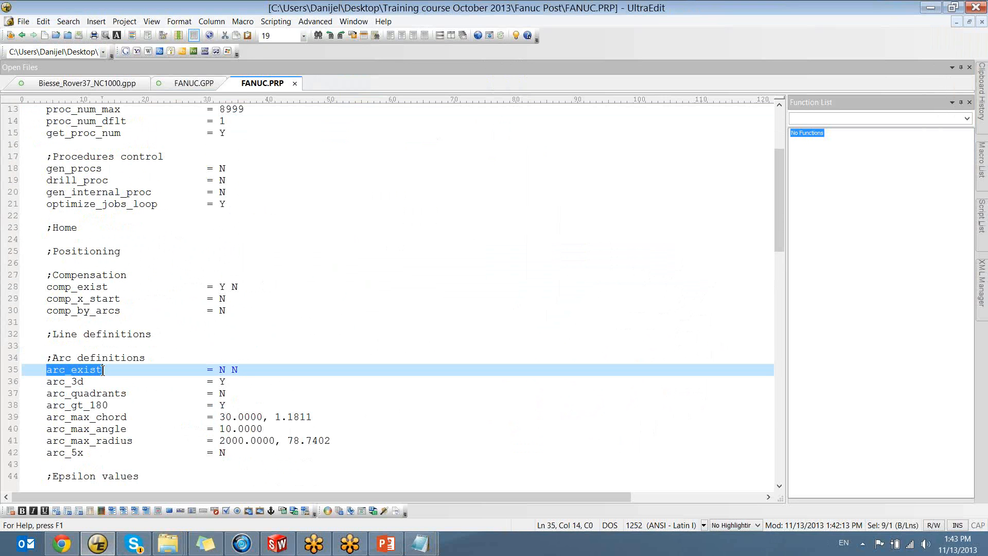
{"action": "left_click_drag", "start_coordinate": [239, 370], "coordinate": [221, 371]}
{"action": "left_click", "coordinate": [245, 371]}
{"action": "key", "text": "Delete"}
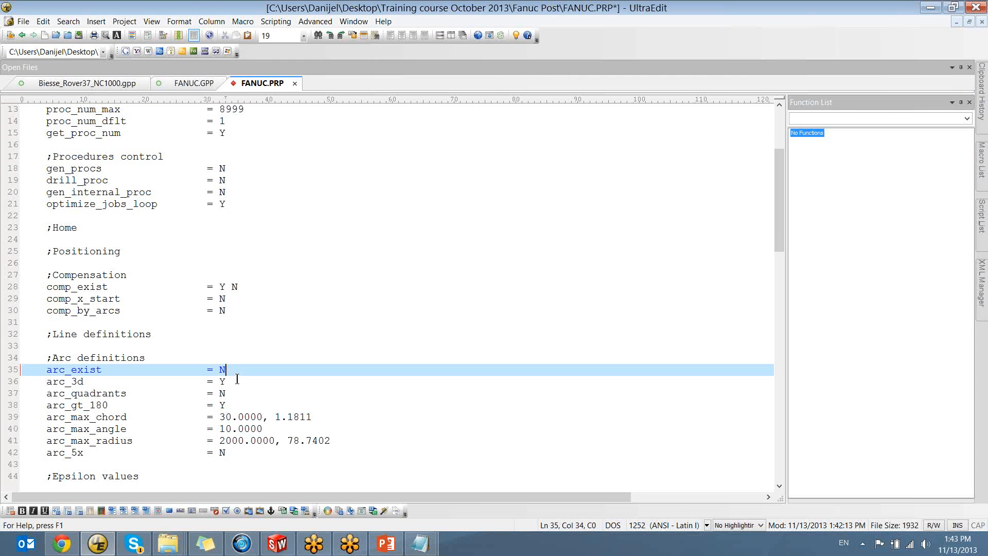
{"action": "key", "text": "ctrl+s"}
{"action": "key", "text": "Down"}
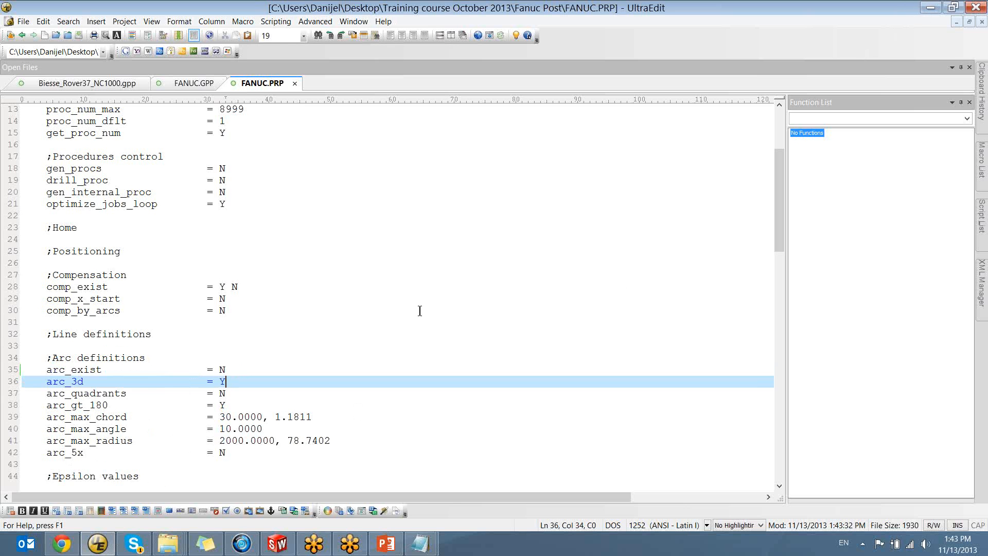
{"action": "left_click", "coordinate": [229, 370]}
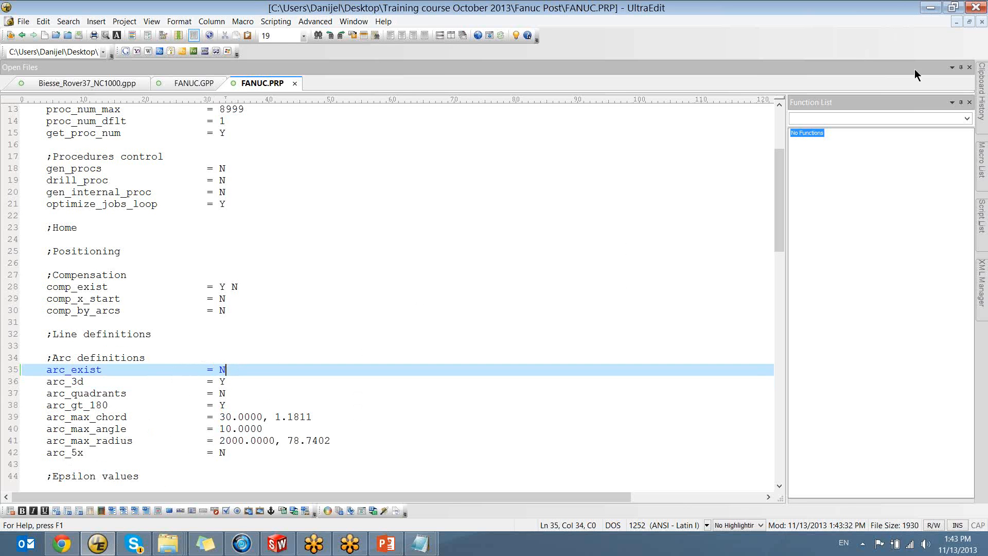
{"action": "left_click", "coordinate": [934, 10]}
{"action": "scroll", "coordinate": [556, 177], "scroll_direction": "up", "scroll_amount": 6}
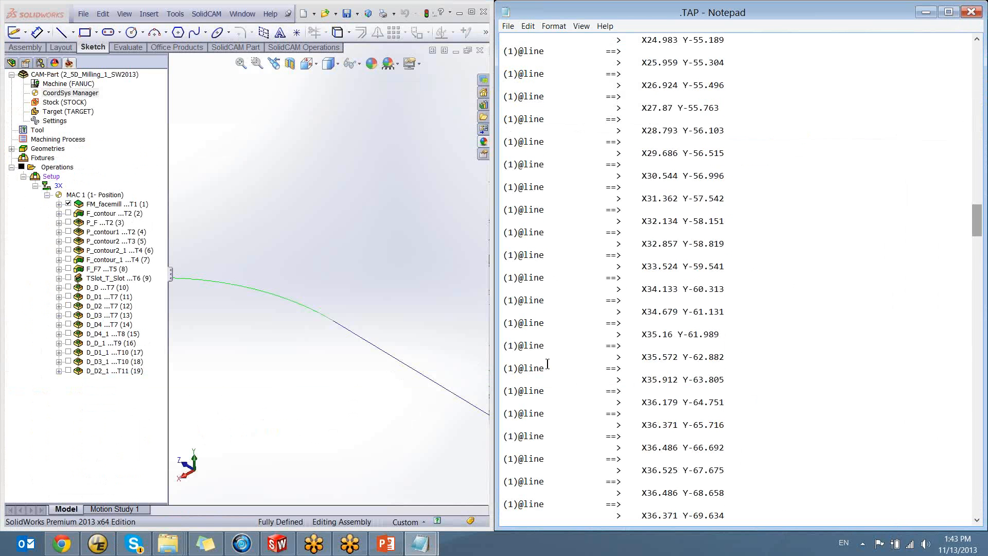
{"action": "scroll", "coordinate": [557, 177], "scroll_direction": "up", "scroll_amount": 7}
{"action": "left_click", "coordinate": [98, 544]}
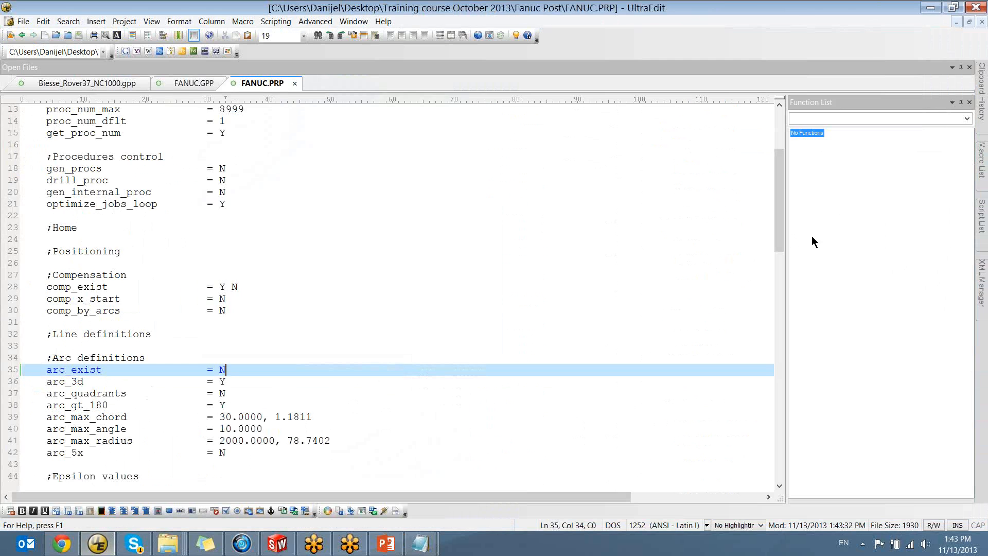
{"action": "left_click", "coordinate": [188, 83]}
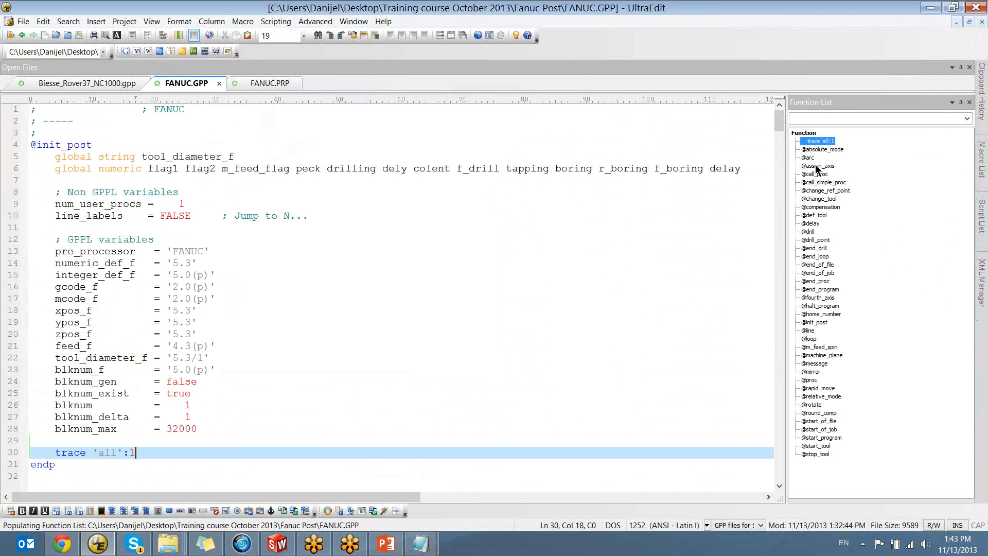
{"action": "left_click", "coordinate": [808, 158]}
{"action": "scroll", "coordinate": [312, 322], "scroll_direction": "down", "scroll_amount": 9}
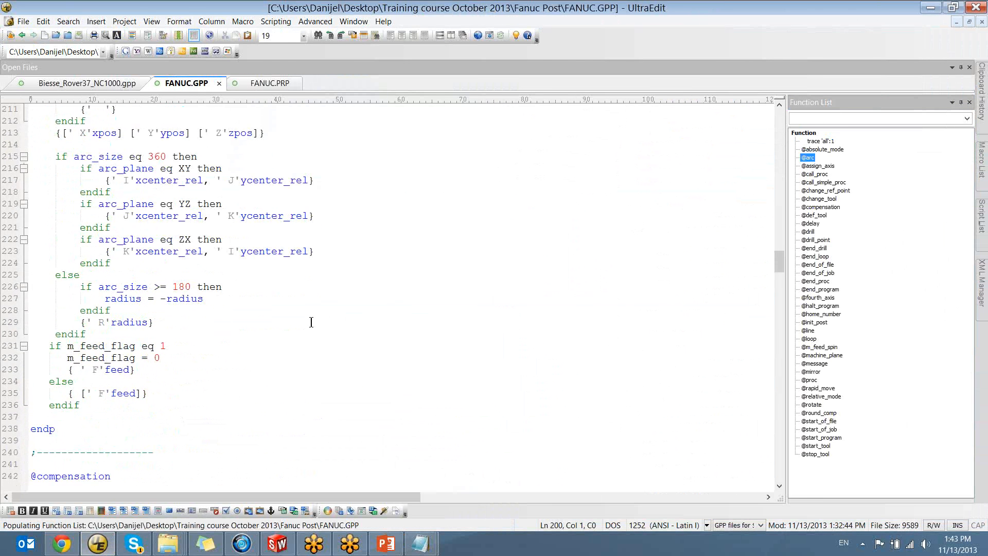
{"action": "scroll", "coordinate": [312, 314], "scroll_direction": "up", "scroll_amount": 4}
{"action": "left_click_drag", "start_coordinate": [56, 121], "coordinate": [26, 126]}
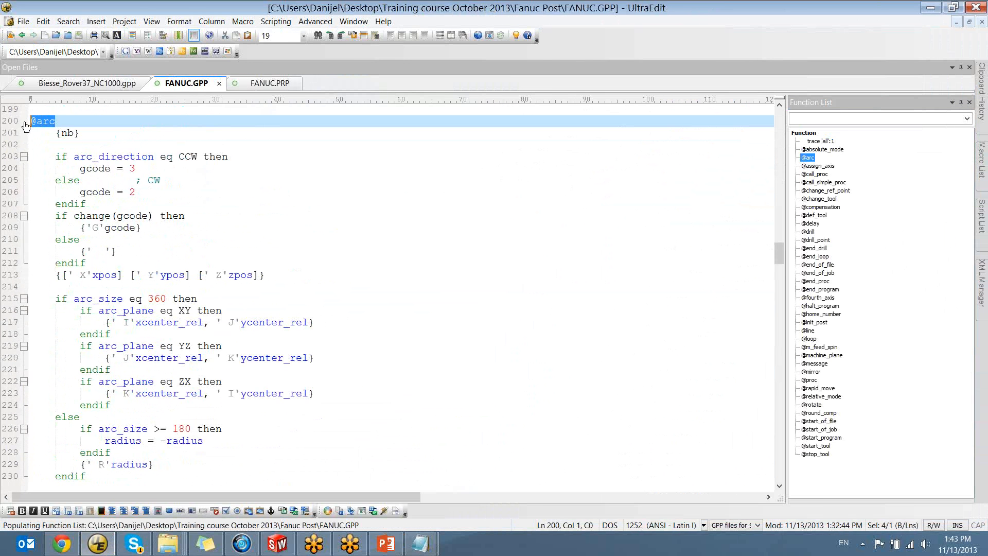
{"action": "left_click", "coordinate": [52, 122]}
{"action": "left_click", "coordinate": [66, 122]}
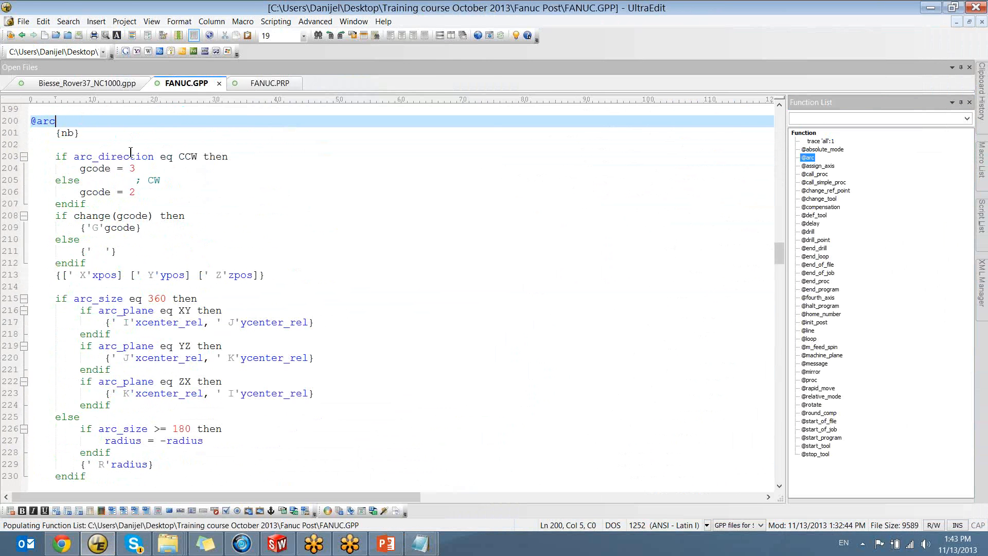
{"action": "left_click", "coordinate": [277, 544]}
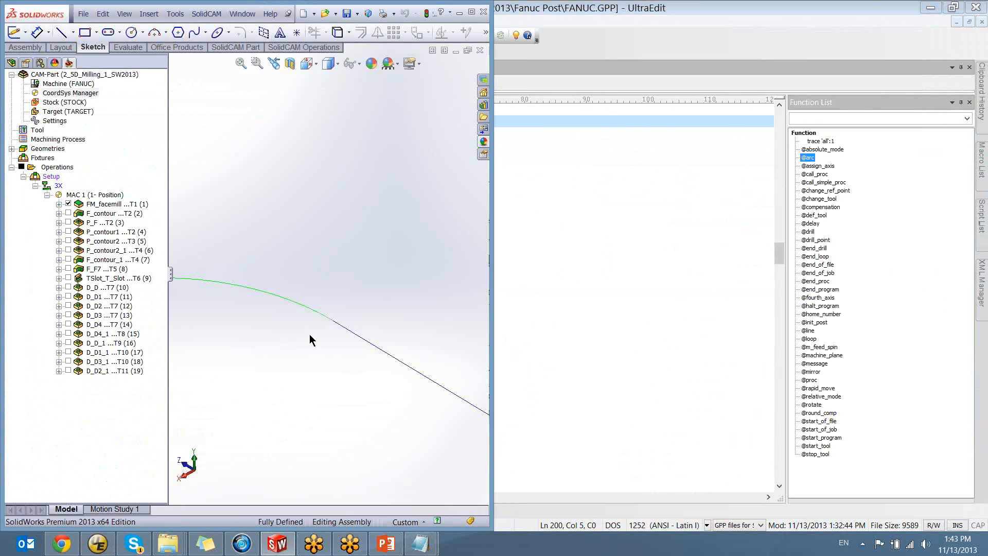
{"action": "left_click", "coordinate": [97, 543]}
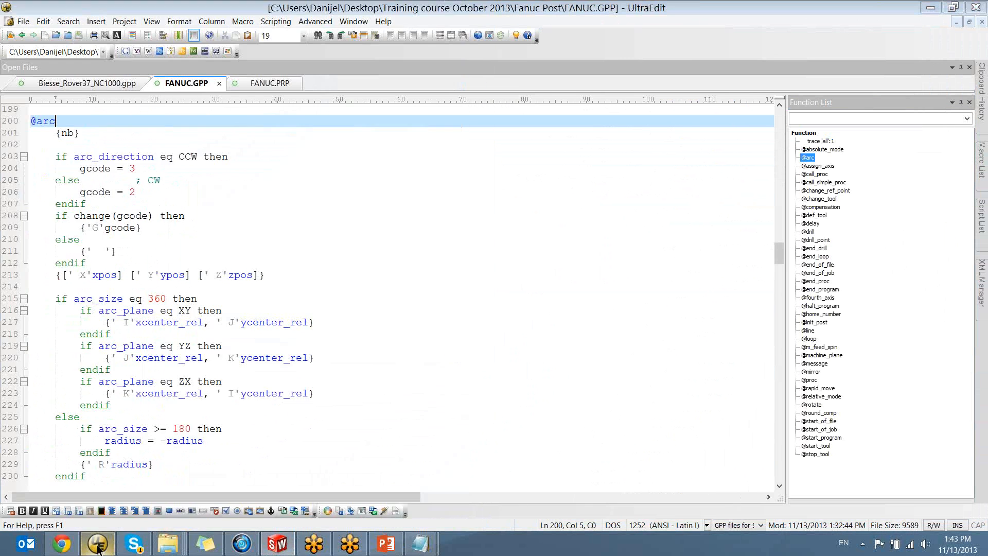
Set arc_exist to Y in the arc definitions of FANUC.PRP and save the file
{"action": "left_click", "coordinate": [261, 84]}
{"action": "left_click_drag", "start_coordinate": [46, 369], "coordinate": [102, 369]}
{"action": "double_click", "coordinate": [220, 370]}
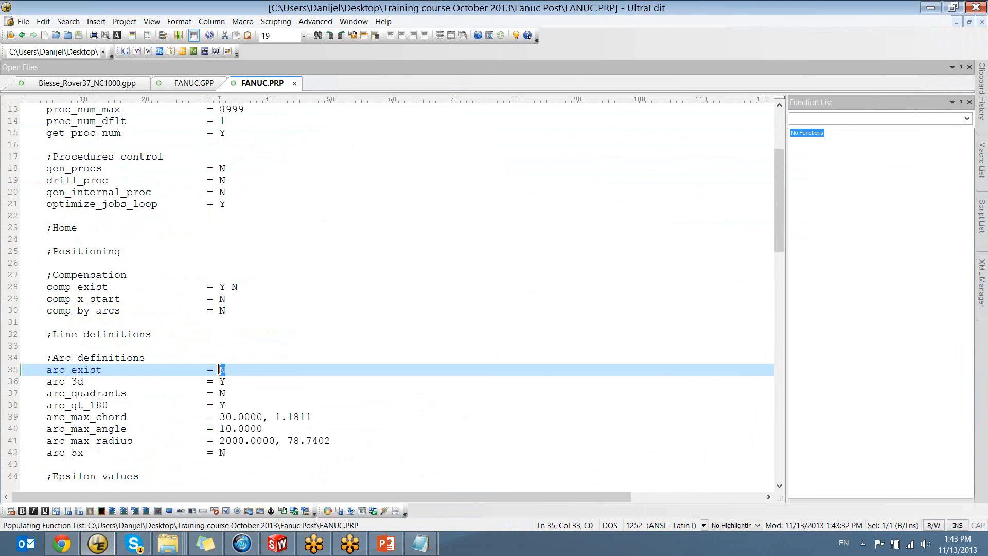
{"action": "type", "text": "Y"}
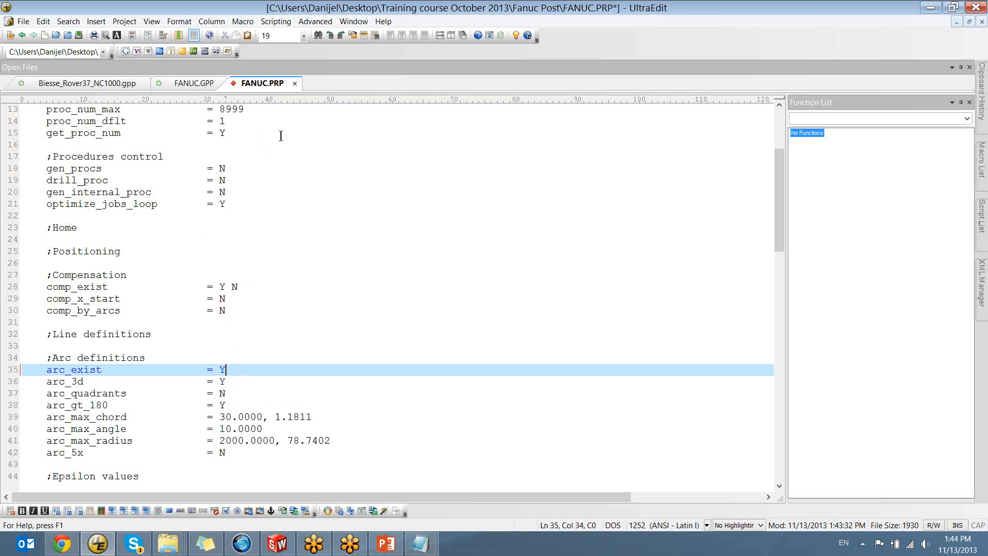
{"action": "key", "text": "ctrl+s"}
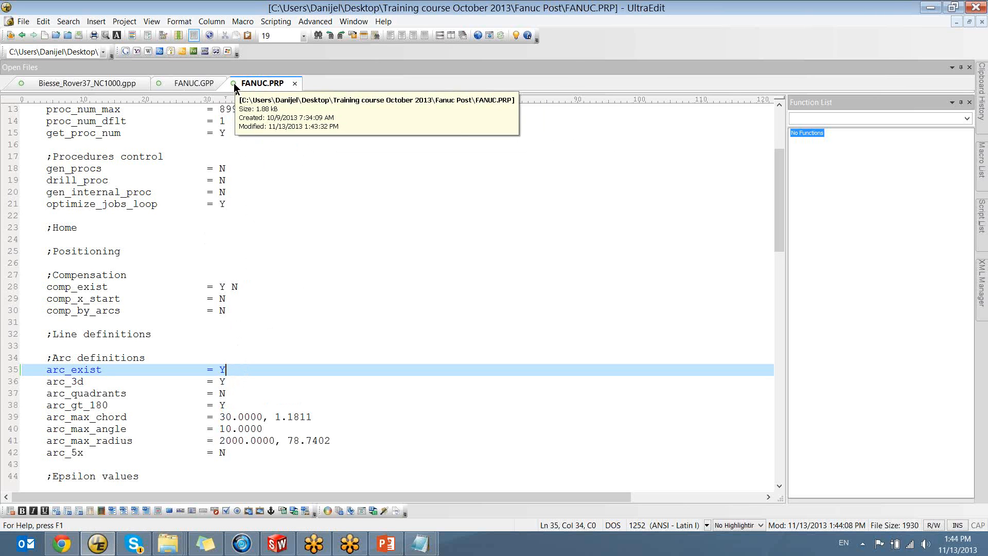
{"action": "left_click", "coordinate": [23, 22]}
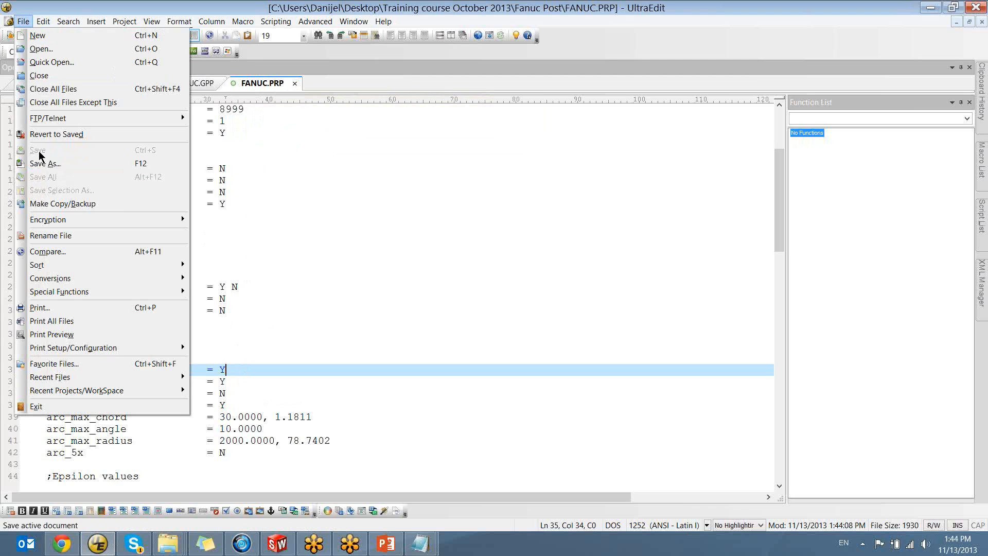
{"action": "left_click", "coordinate": [25, 23]}
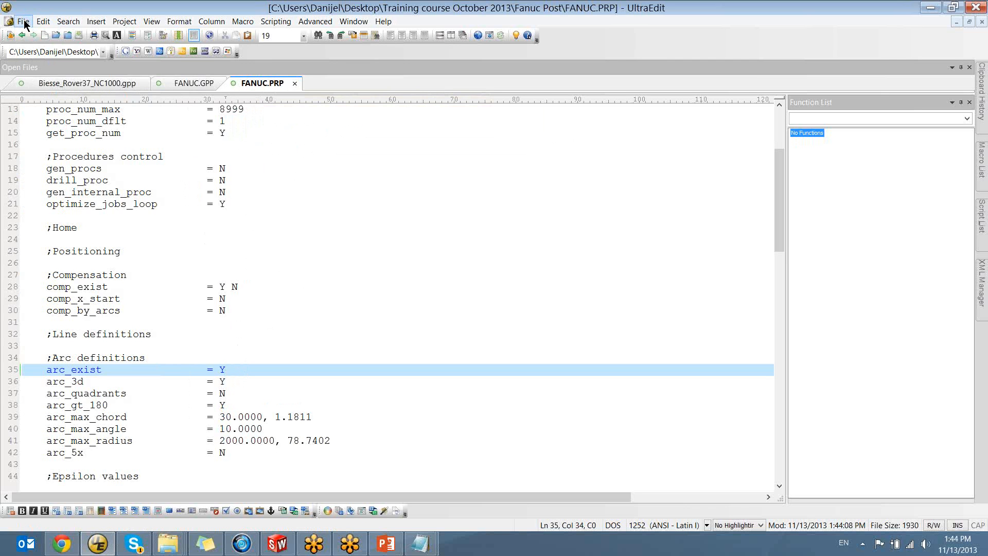
{"action": "left_click", "coordinate": [24, 23]}
{"action": "left_click", "coordinate": [350, 166]}
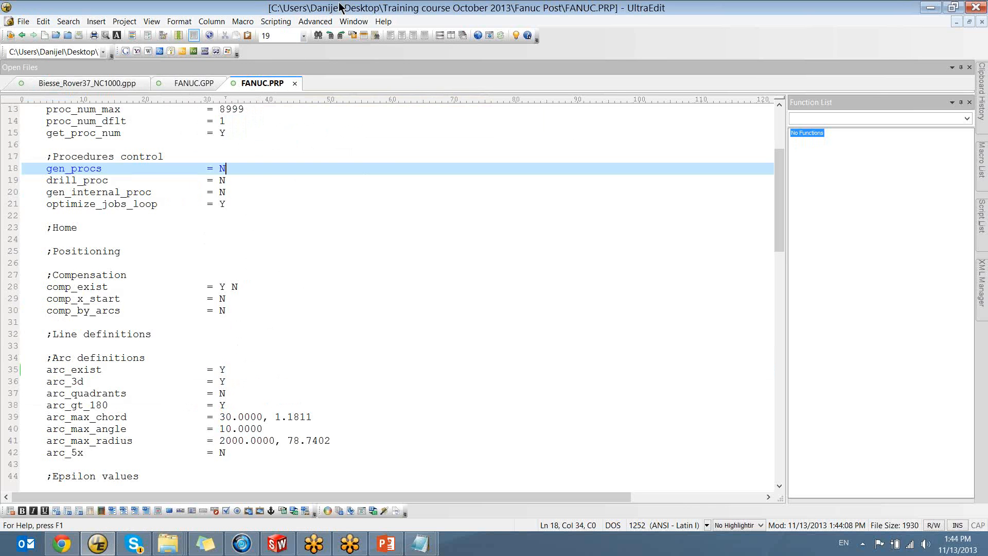
{"action": "left_click", "coordinate": [938, 7]}
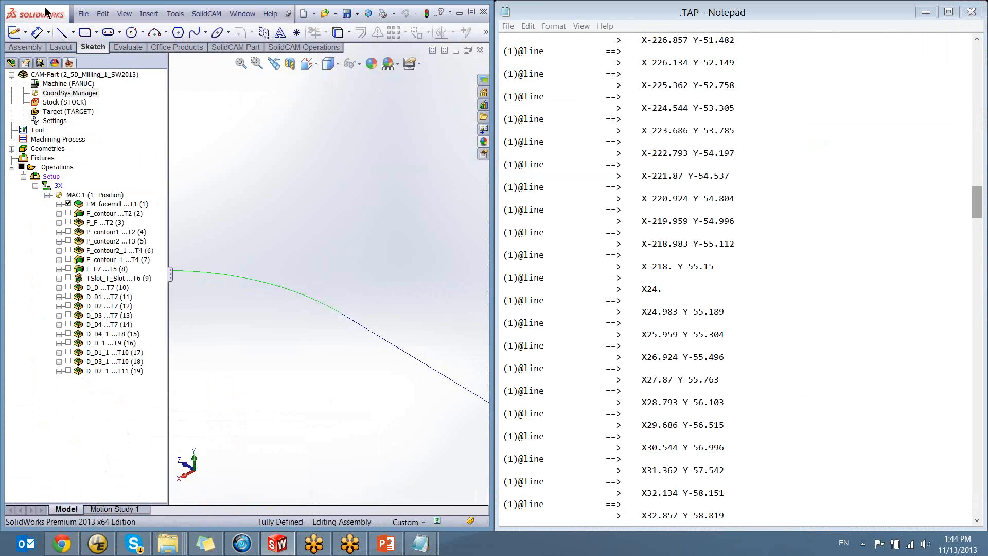
{"action": "middle_click_drag", "start_coordinate": [314, 297], "coordinate": [322, 253], "text": "ctrl"}
{"action": "scroll", "coordinate": [326, 309], "scroll_direction": "up", "scroll_amount": 10}
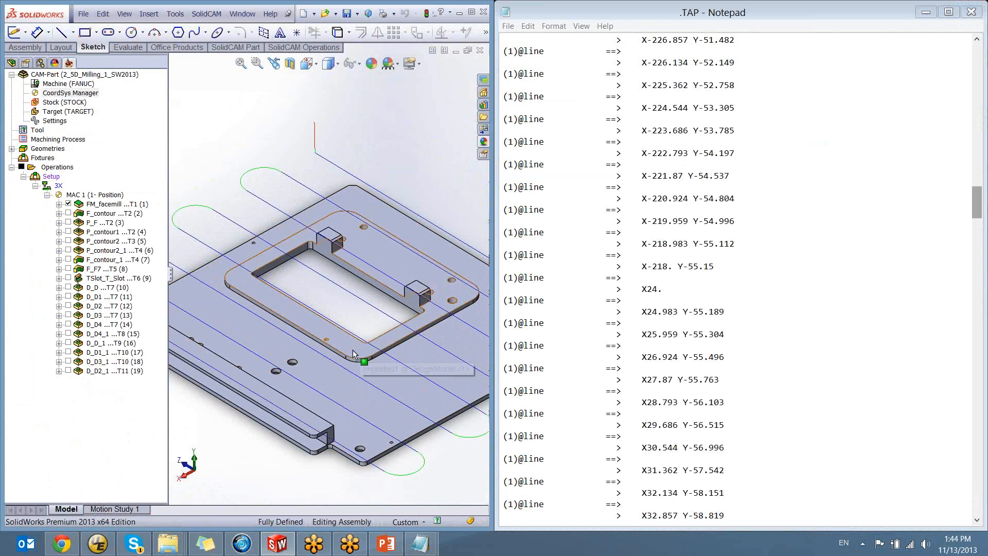
{"action": "left_click", "coordinate": [98, 544]}
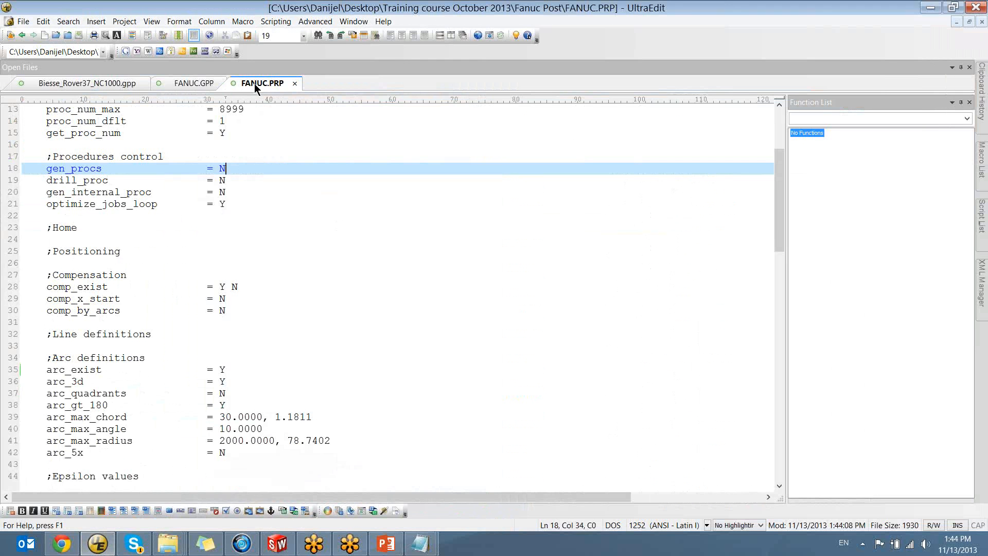
{"action": "left_click", "coordinate": [184, 83]}
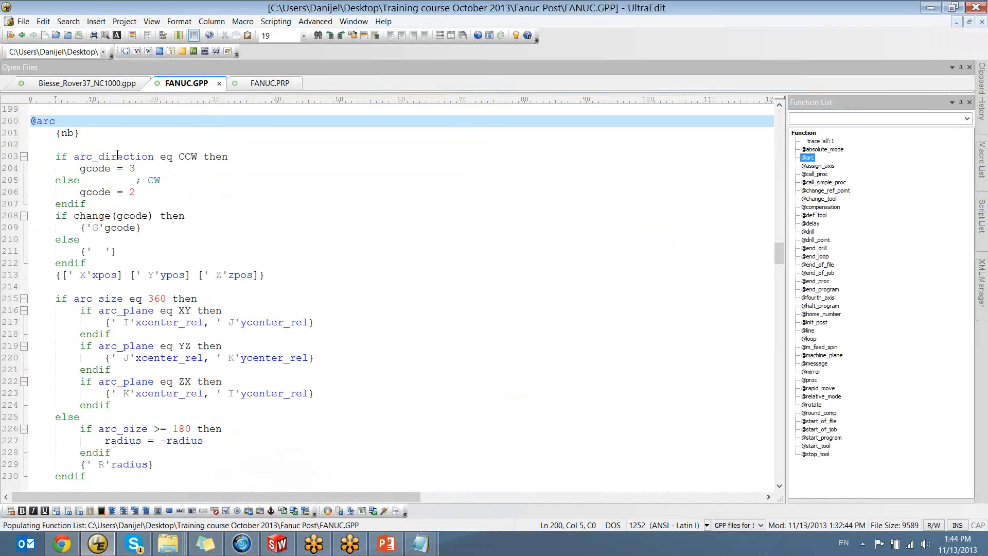
{"action": "left_click", "coordinate": [277, 543]}
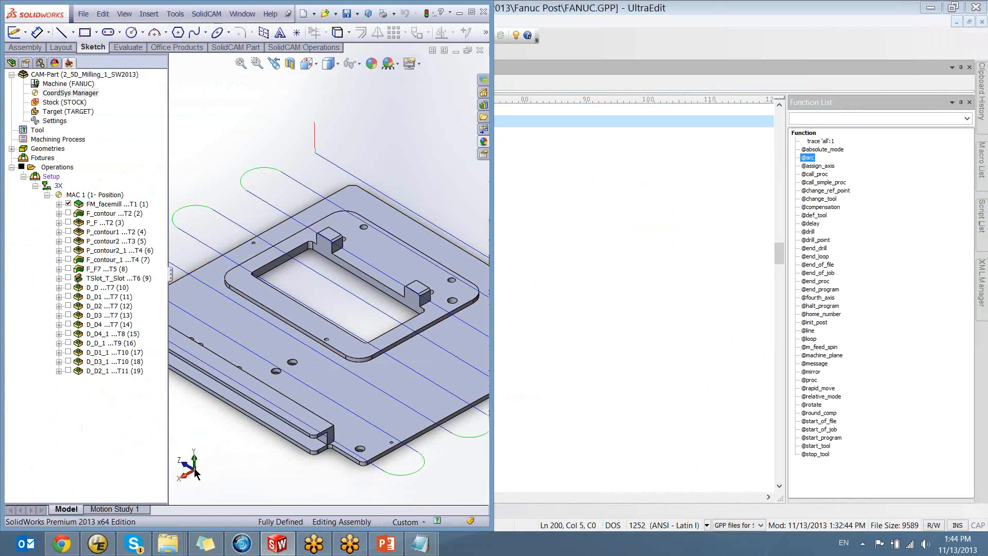
{"action": "left_click", "coordinate": [99, 545]}
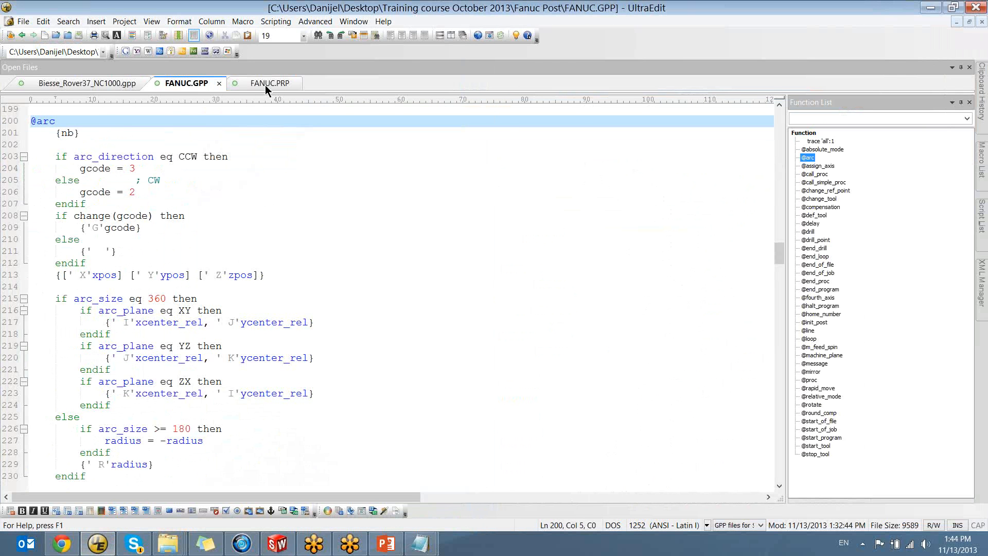
{"action": "left_click", "coordinate": [265, 85]}
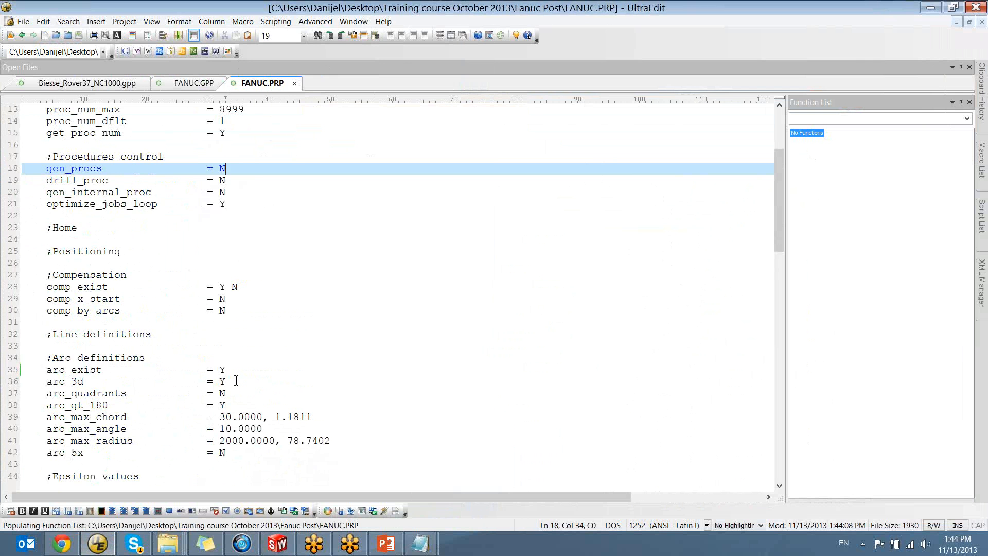
Highlight the arc_exist line in FANUC.PRP, switch to SolidWorks and reopen the recent CAM-Part 2_5D_Milling_1_SW2013.prz
{"action": "left_click_drag", "start_coordinate": [226, 369], "coordinate": [46, 370]}
{"action": "left_click", "coordinate": [45, 369]}
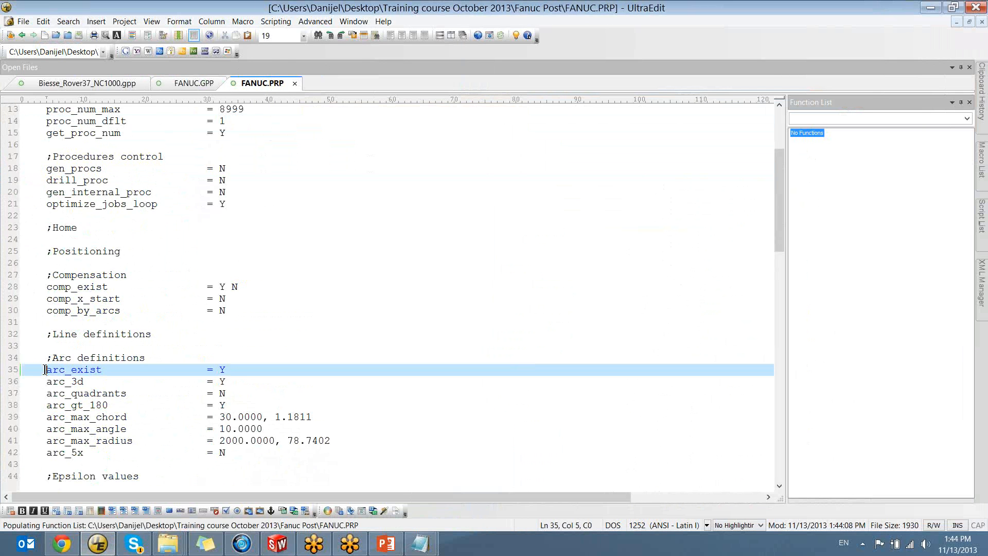
{"action": "left_click", "coordinate": [279, 544]}
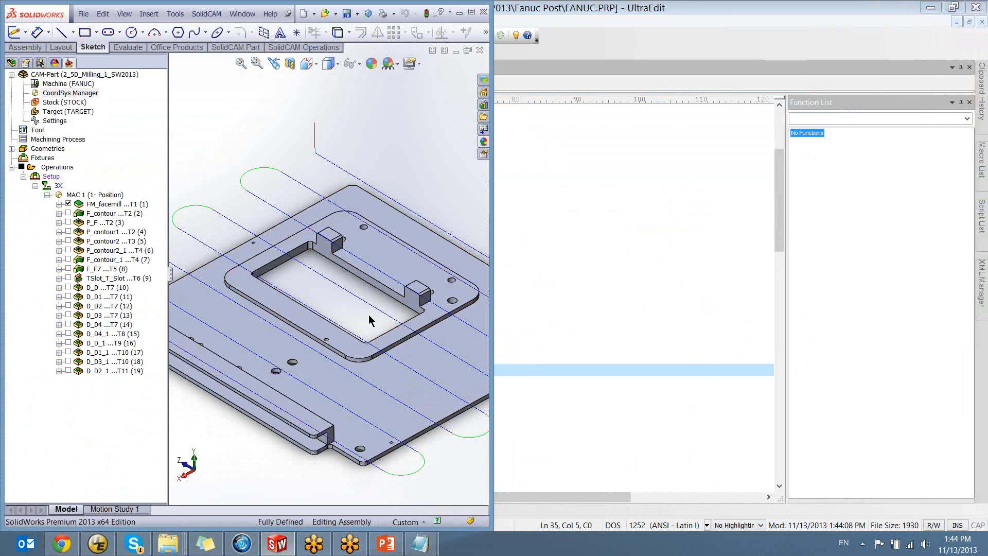
{"action": "left_click", "coordinate": [207, 14]}
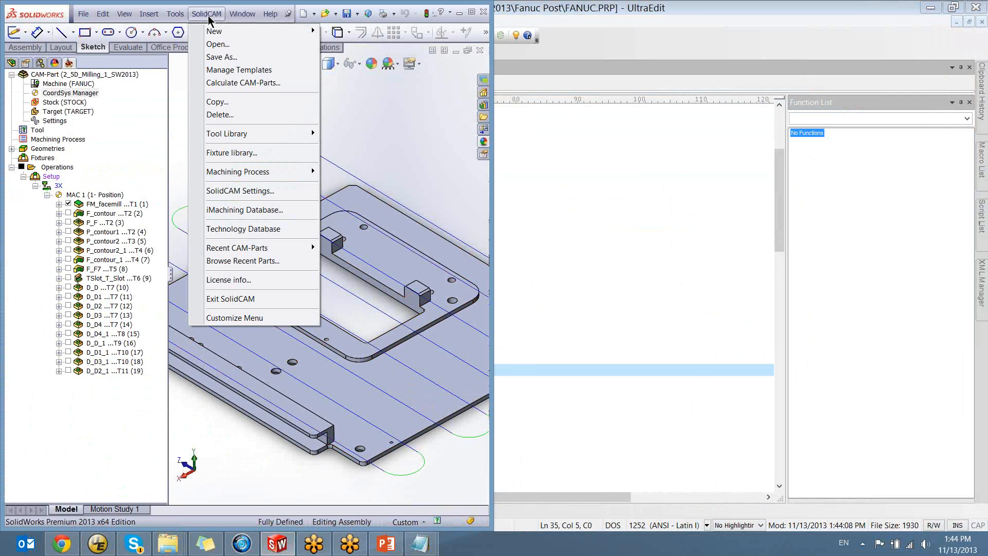
{"action": "mouse_move", "coordinate": [260, 247]}
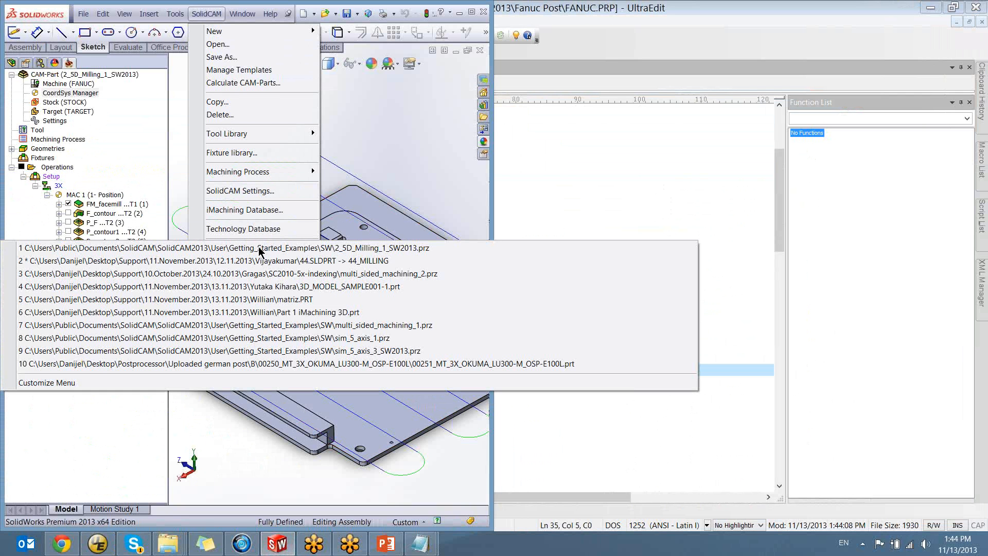
{"action": "left_click", "coordinate": [294, 249]}
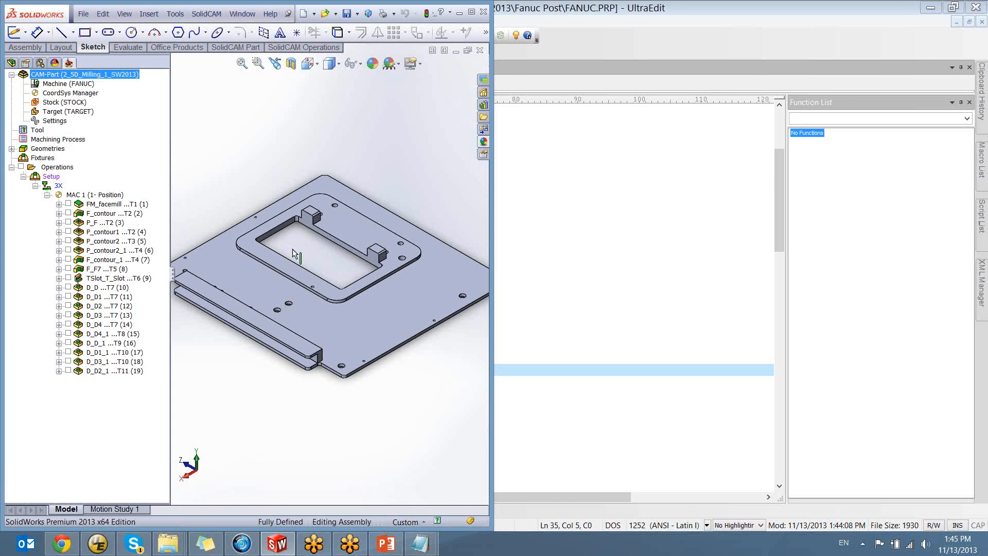
{"action": "left_click_drag", "start_coordinate": [171, 274], "coordinate": [159, 275]}
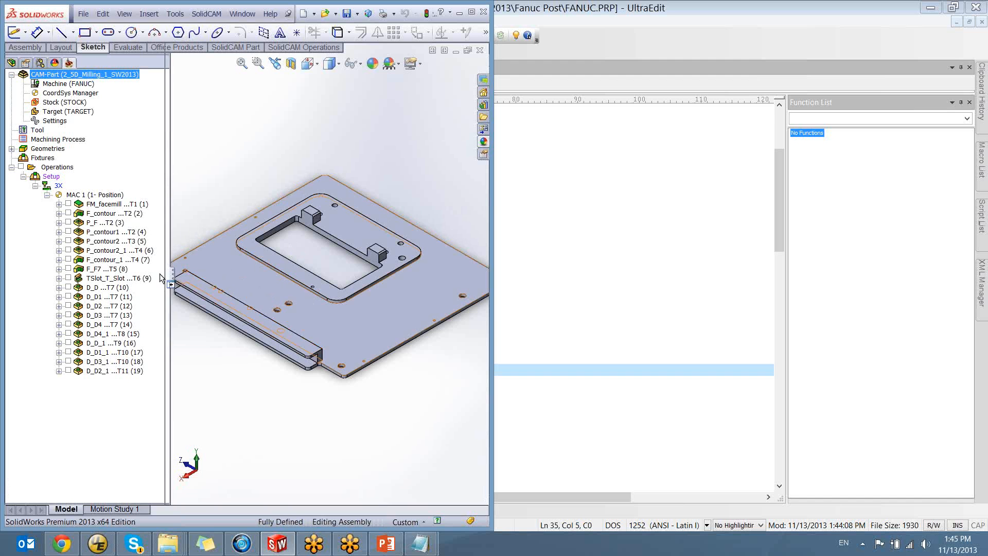
{"action": "right_click", "coordinate": [105, 204]}
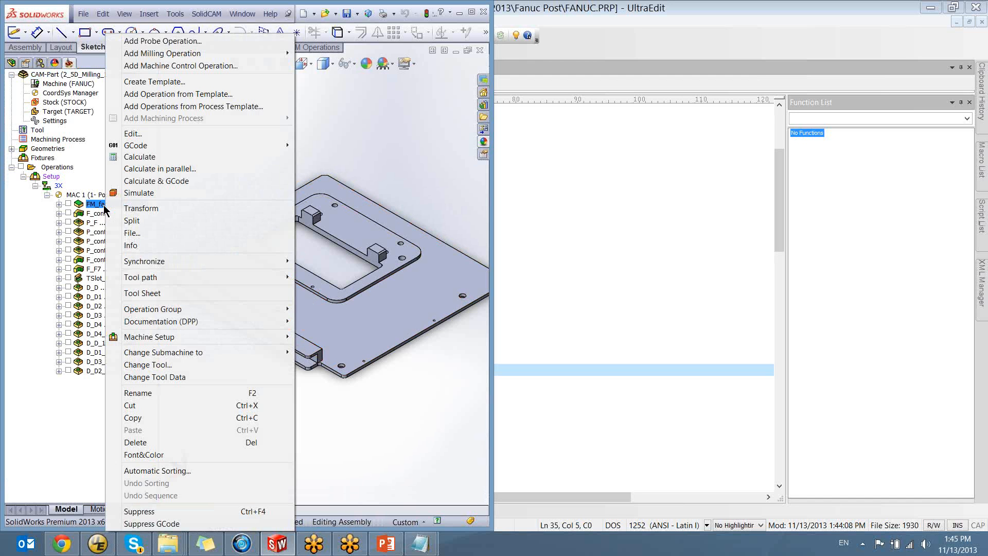
{"action": "mouse_move", "coordinate": [164, 149]}
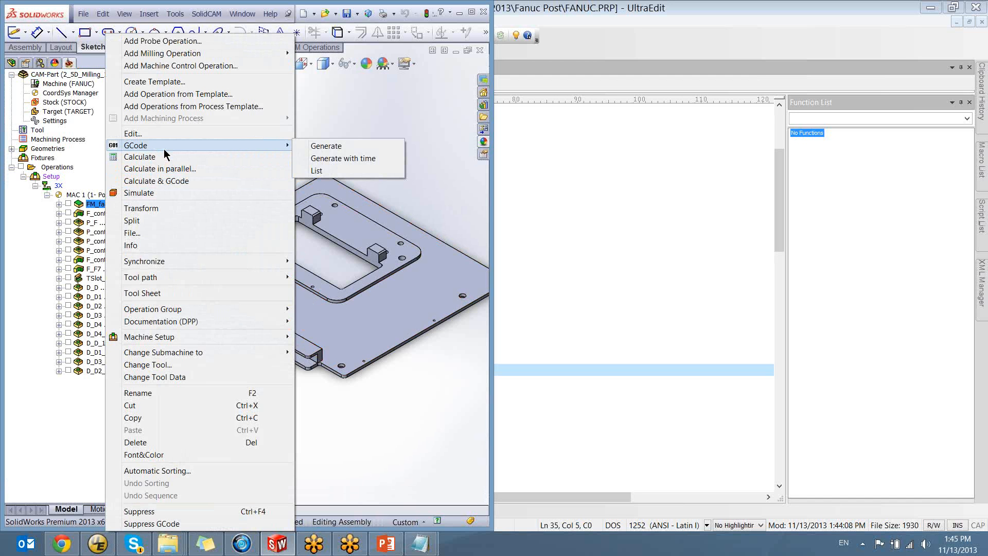
{"action": "left_click", "coordinate": [41, 16]}
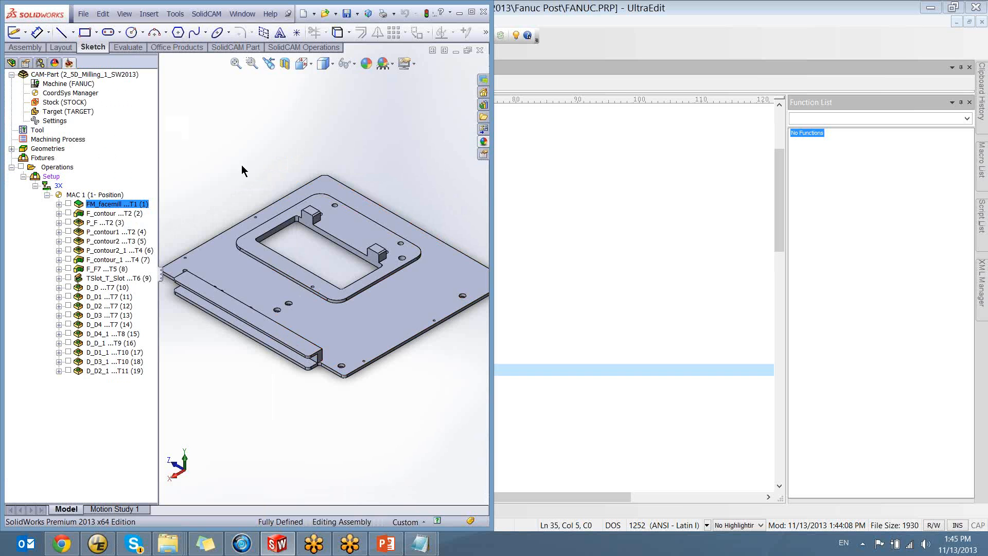
{"action": "left_click", "coordinate": [206, 14]}
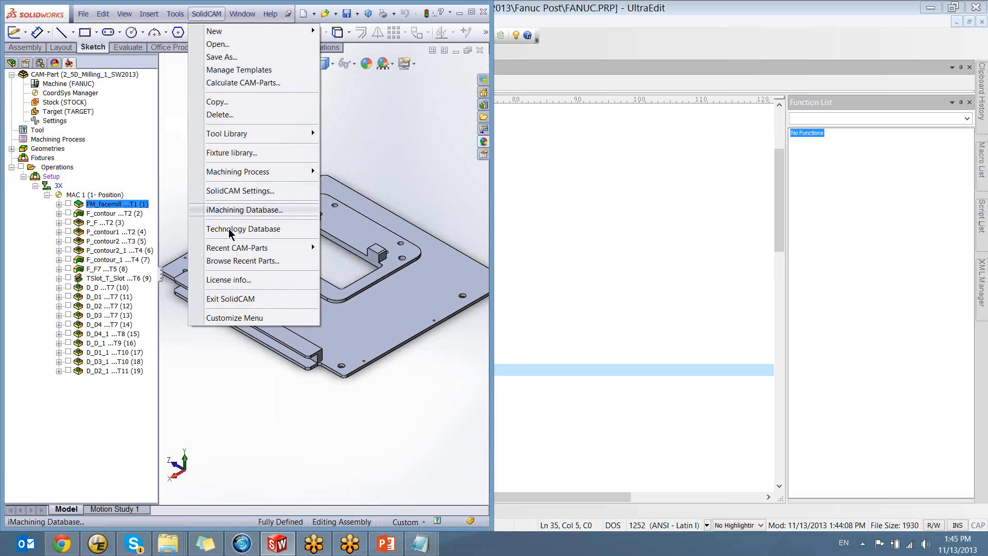
{"action": "mouse_move", "coordinate": [232, 247]}
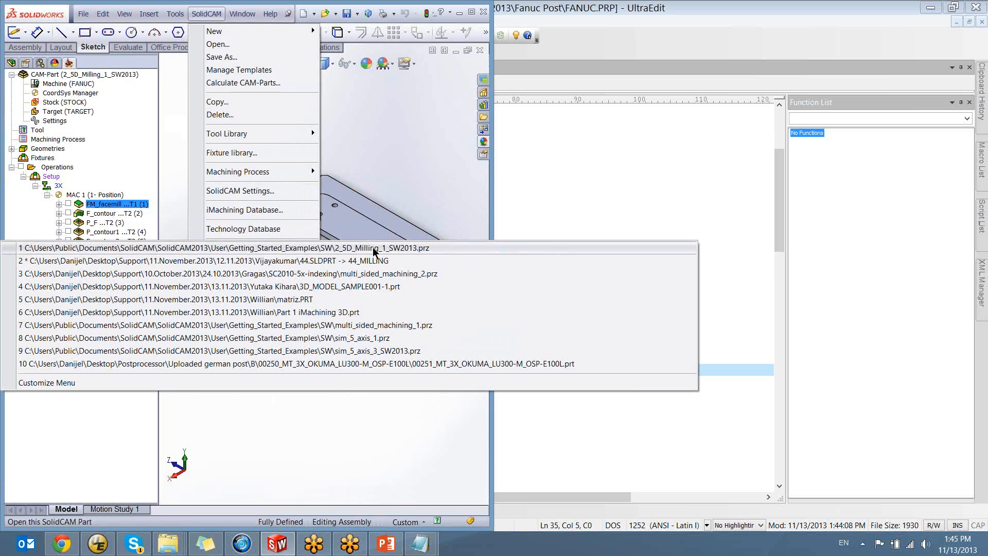
{"action": "left_click", "coordinate": [421, 161]}
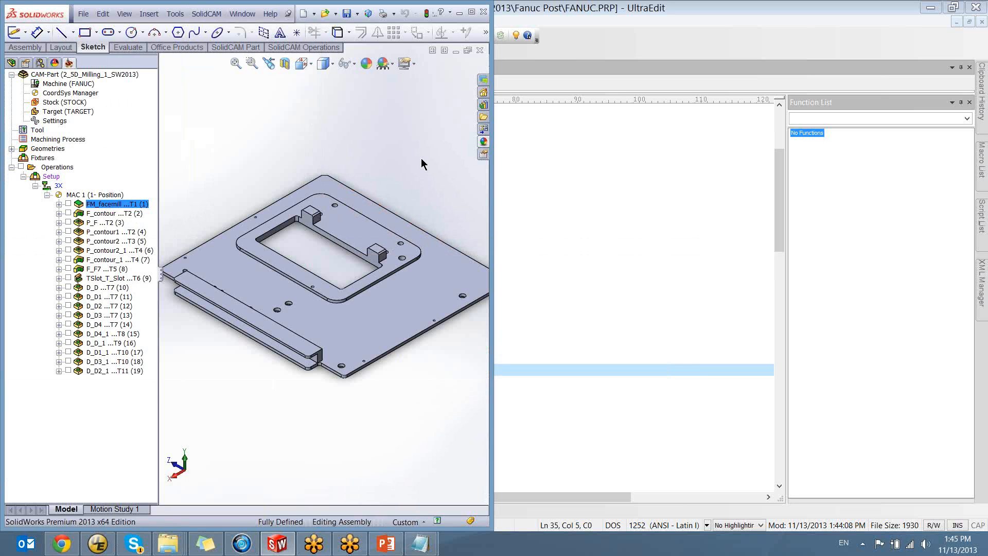
Display the FM_facemill toolpath on the plate and bring its arcs and coordinate system into view
{"action": "left_click", "coordinate": [68, 203]}
{"action": "middle_click_drag", "start_coordinate": [468, 288], "coordinate": [340, 280], "text": "ctrl"}
{"action": "scroll", "coordinate": [340, 275], "scroll_direction": "down", "scroll_amount": 2}
{"action": "middle_click_drag", "start_coordinate": [293, 226], "coordinate": [316, 297], "text": "ctrl"}
{"action": "scroll", "coordinate": [298, 258], "scroll_direction": "up", "scroll_amount": 2}
{"action": "middle_click_drag", "start_coordinate": [273, 235], "coordinate": [324, 270], "text": "ctrl"}
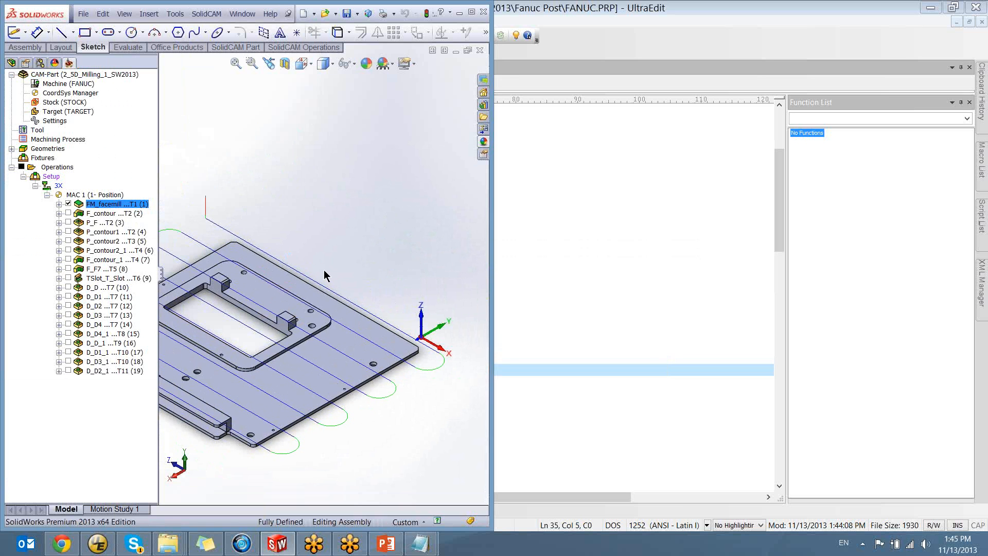
Switch to UltraEdit, reload the changed FANUC.PRP and check the trace 'all':1 line in FANUC.GPP
{"action": "left_click", "coordinate": [97, 543]}
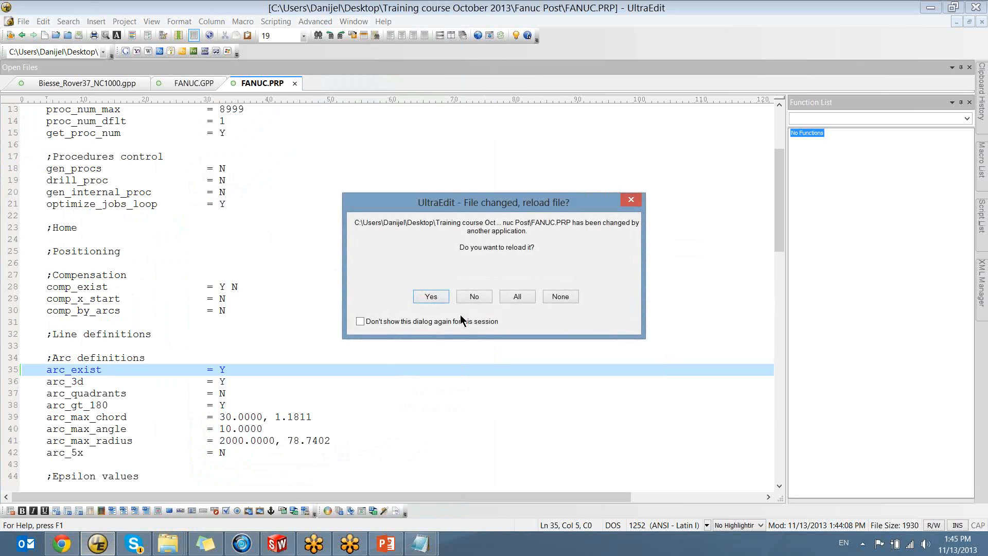
{"action": "left_click", "coordinate": [430, 297]}
{"action": "left_click", "coordinate": [218, 87]}
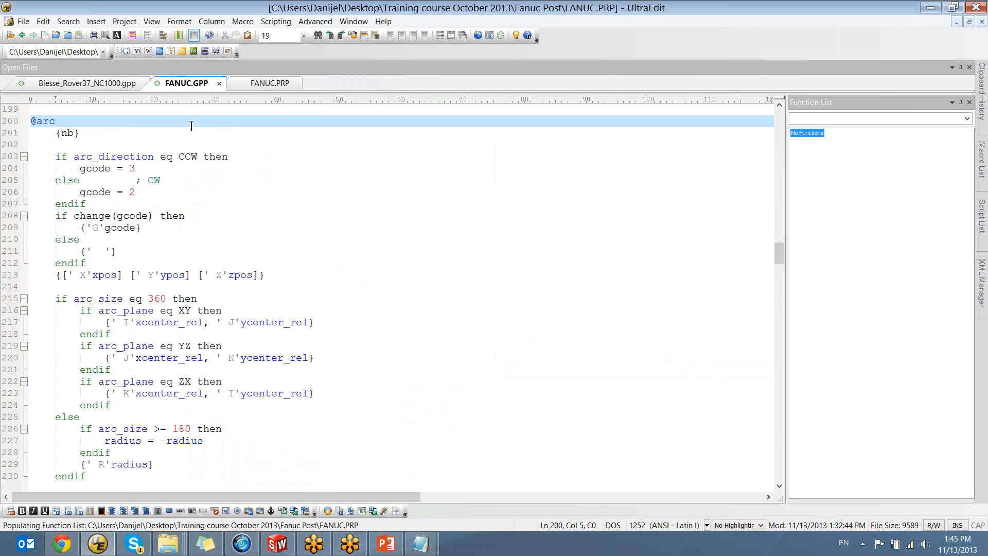
{"action": "scroll", "coordinate": [207, 311], "scroll_direction": "up", "scroll_amount": 7}
{"action": "left_click_drag", "start_coordinate": [781, 244], "coordinate": [778, 116]}
{"action": "scroll", "coordinate": [154, 306], "scroll_direction": "down", "scroll_amount": 6}
{"action": "left_click_drag", "start_coordinate": [137, 240], "coordinate": [56, 240]}
{"action": "left_click", "coordinate": [151, 240]}
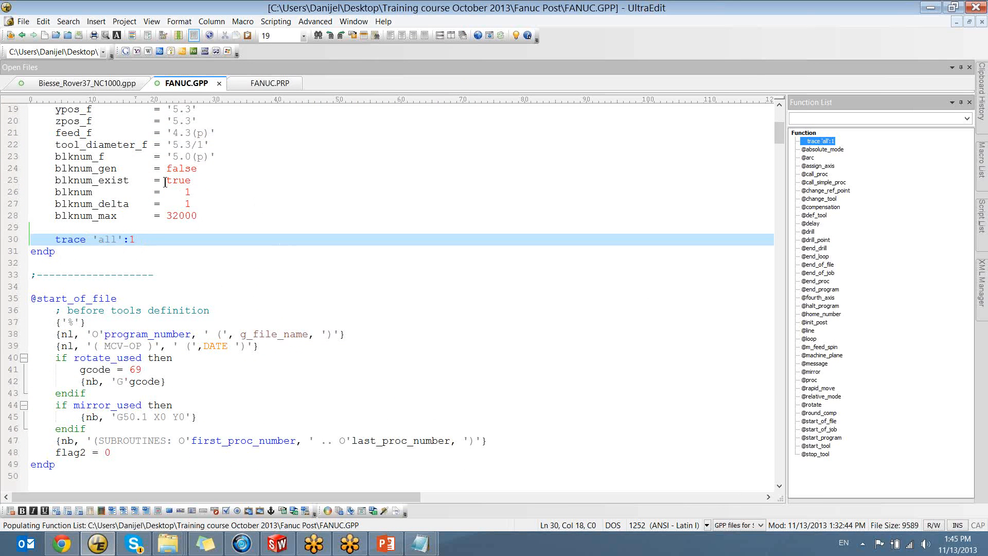
{"action": "left_click_drag", "start_coordinate": [136, 240], "coordinate": [48, 240]}
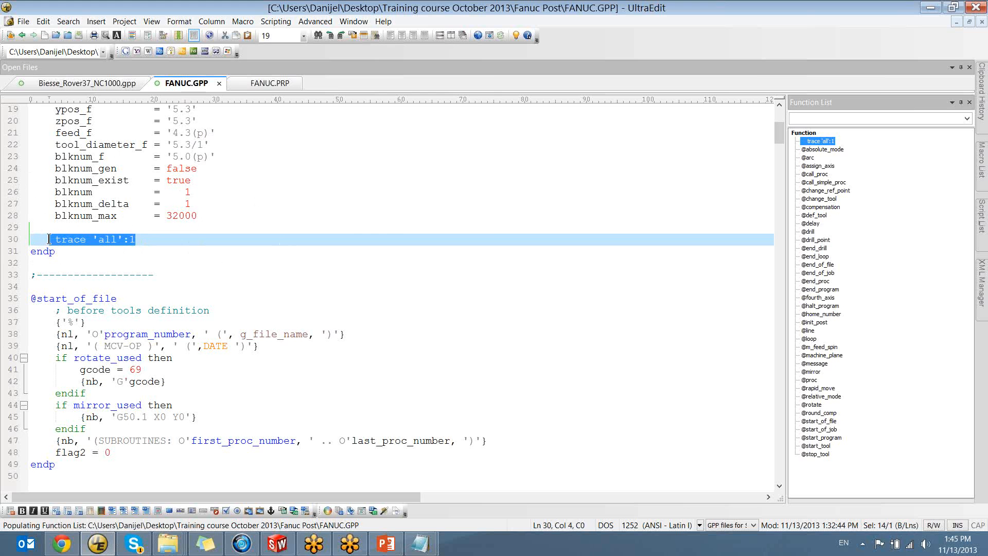
{"action": "left_click", "coordinate": [150, 240]}
Switch back to SolidWorks, generate the G-code for FM_facemill without a file name, and place the Notepad output beside the model
{"action": "left_click", "coordinate": [277, 543]}
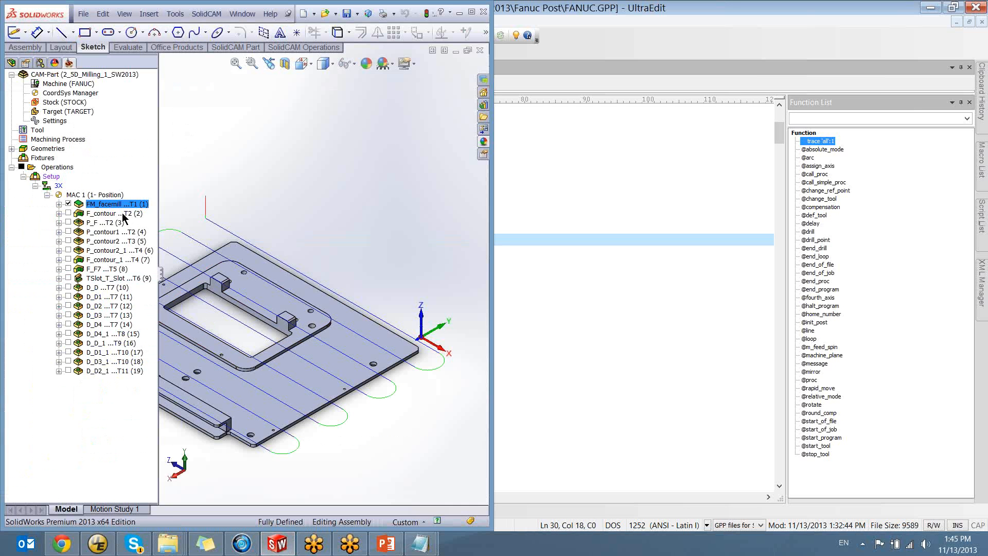
{"action": "right_click", "coordinate": [115, 204]}
{"action": "mouse_move", "coordinate": [154, 145]}
{"action": "left_click", "coordinate": [326, 147]}
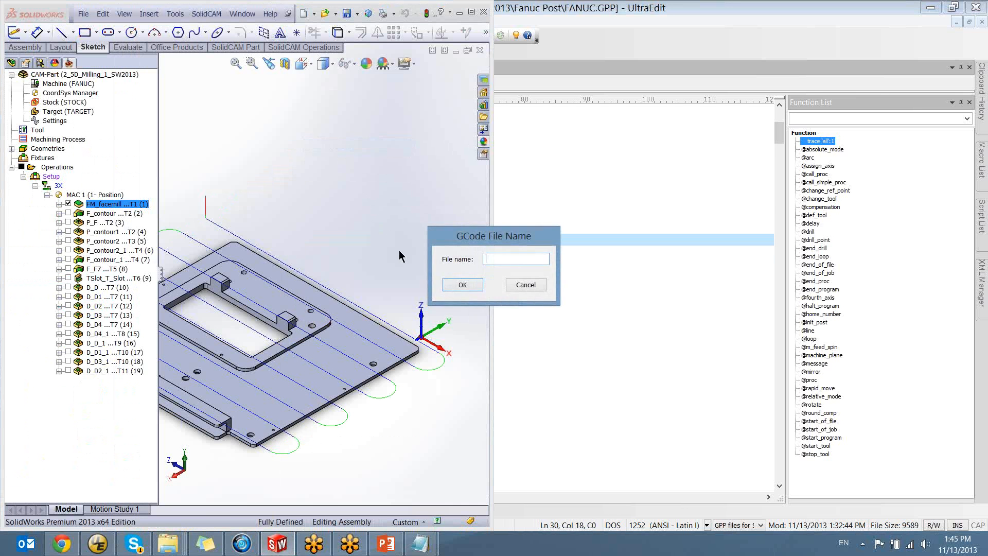
{"action": "left_click", "coordinate": [456, 283]}
{"action": "left_click_drag", "start_coordinate": [613, 94], "coordinate": [987, 146]}
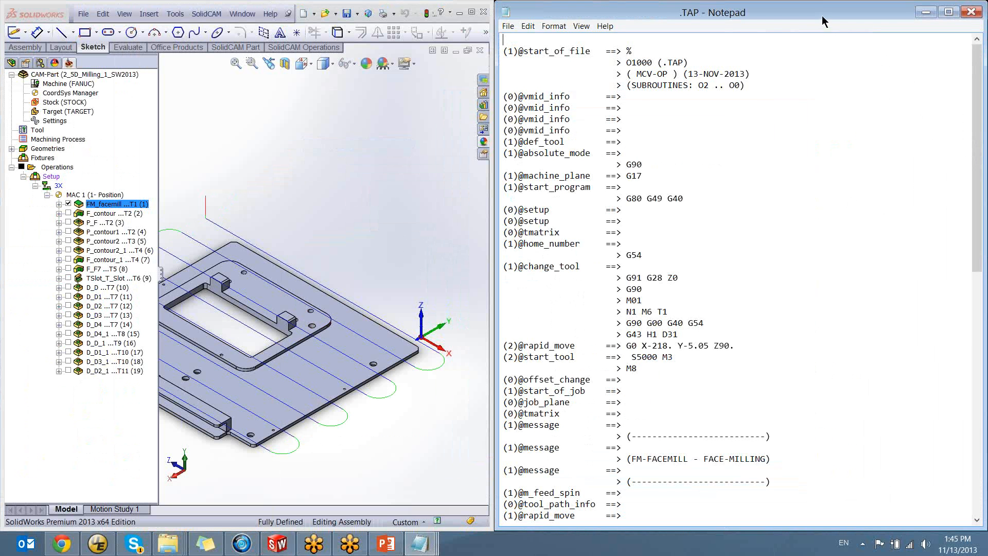
{"action": "left_click_drag", "start_coordinate": [979, 197], "coordinate": [967, 152]}
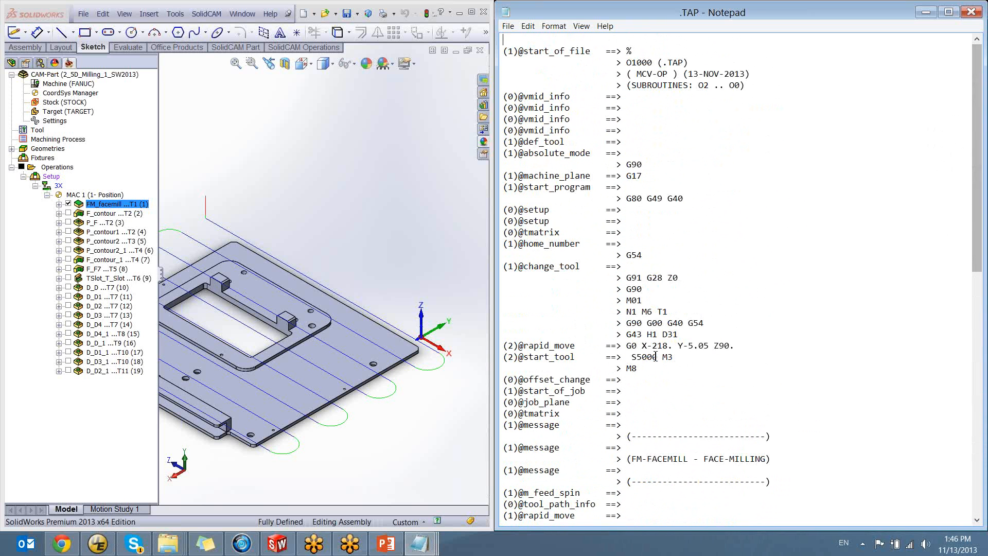
{"action": "scroll", "coordinate": [656, 359], "scroll_direction": "down", "scroll_amount": 2}
{"action": "scroll", "coordinate": [662, 373], "scroll_direction": "up", "scroll_amount": 1}
{"action": "scroll", "coordinate": [663, 377], "scroll_direction": "up", "scroll_amount": 1}
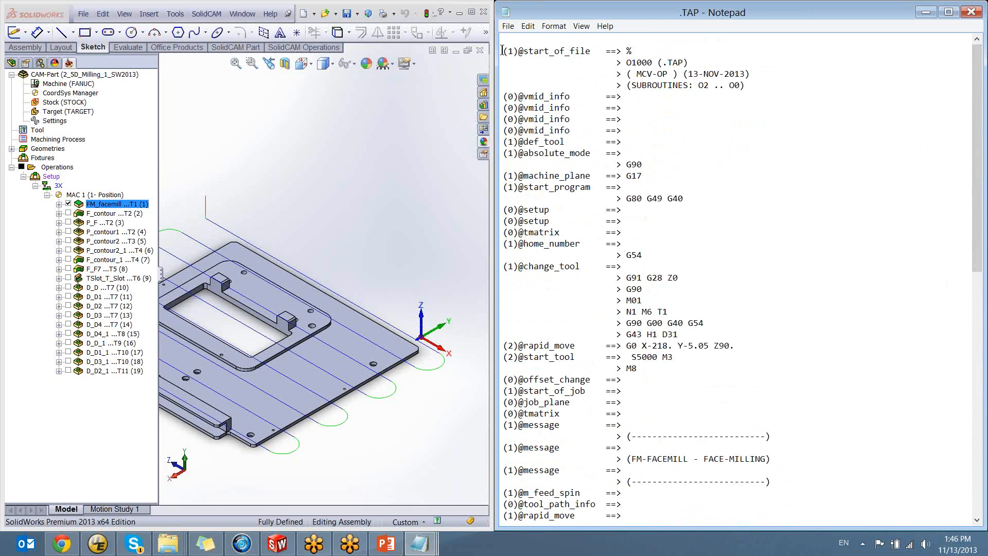
{"action": "left_click_drag", "start_coordinate": [505, 50], "coordinate": [758, 357]}
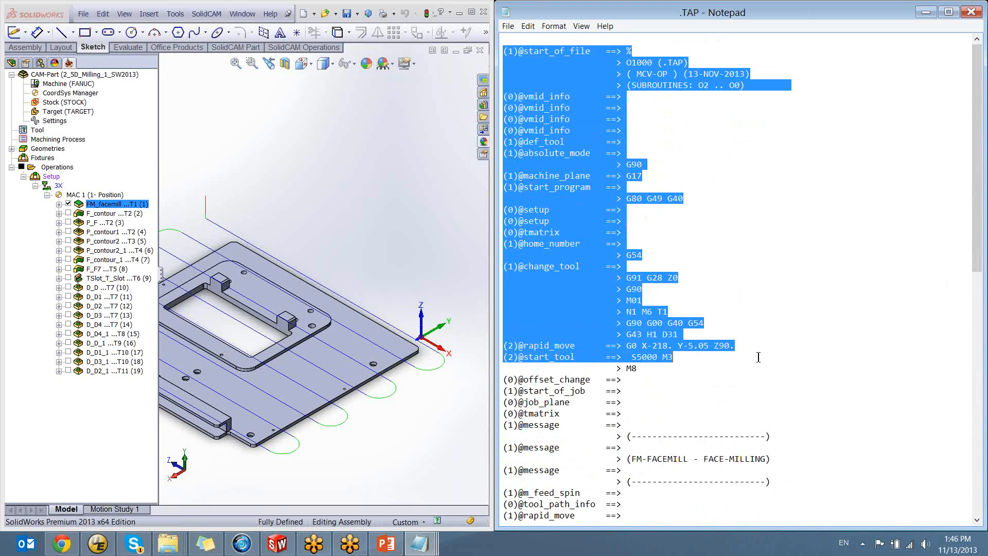
{"action": "left_click", "coordinate": [707, 362]}
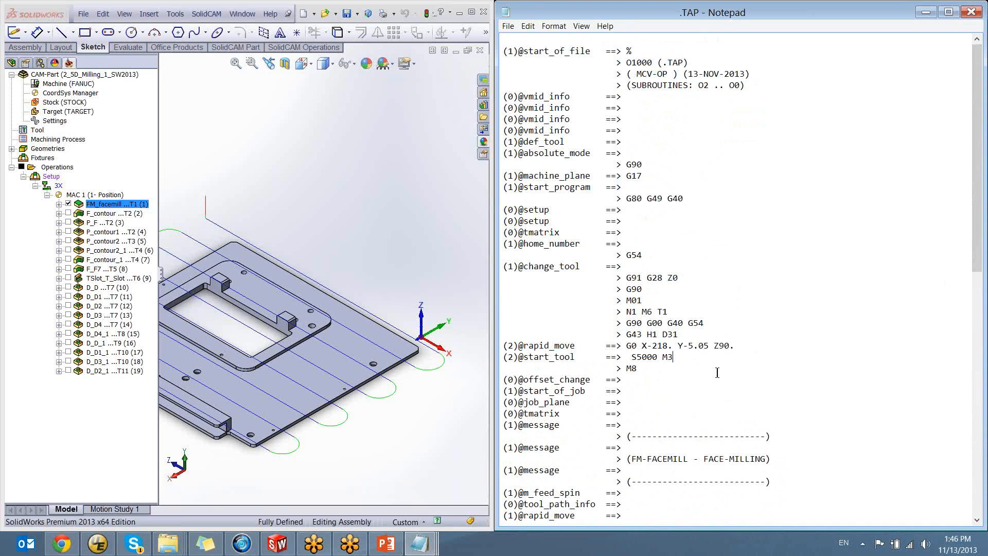
{"action": "scroll", "coordinate": [717, 372], "scroll_direction": "down", "scroll_amount": 6}
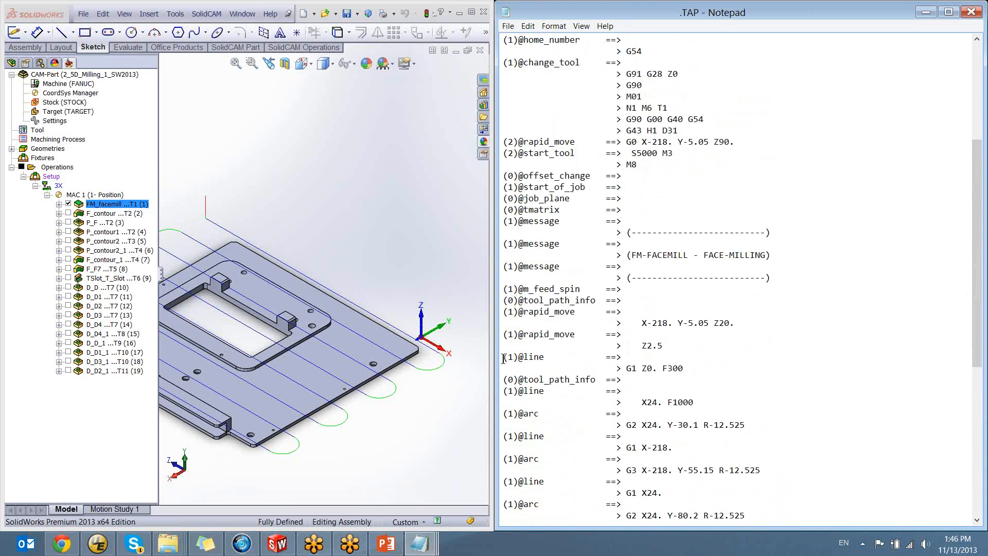
{"action": "left_click_drag", "start_coordinate": [503, 357], "coordinate": [559, 363]}
{"action": "left_click", "coordinate": [559, 363]}
{"action": "left_click_drag", "start_coordinate": [503, 313], "coordinate": [581, 336]}
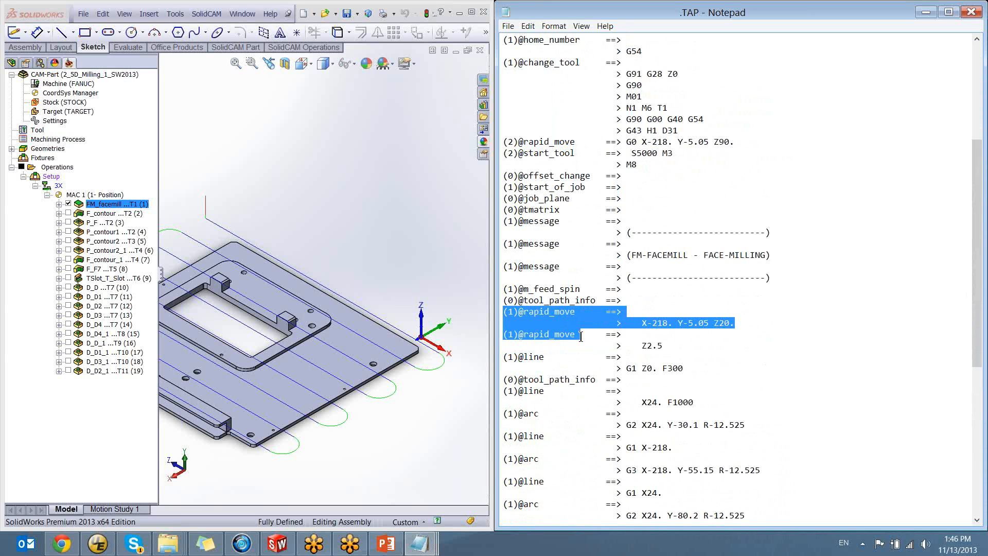
{"action": "left_click", "coordinate": [680, 344]}
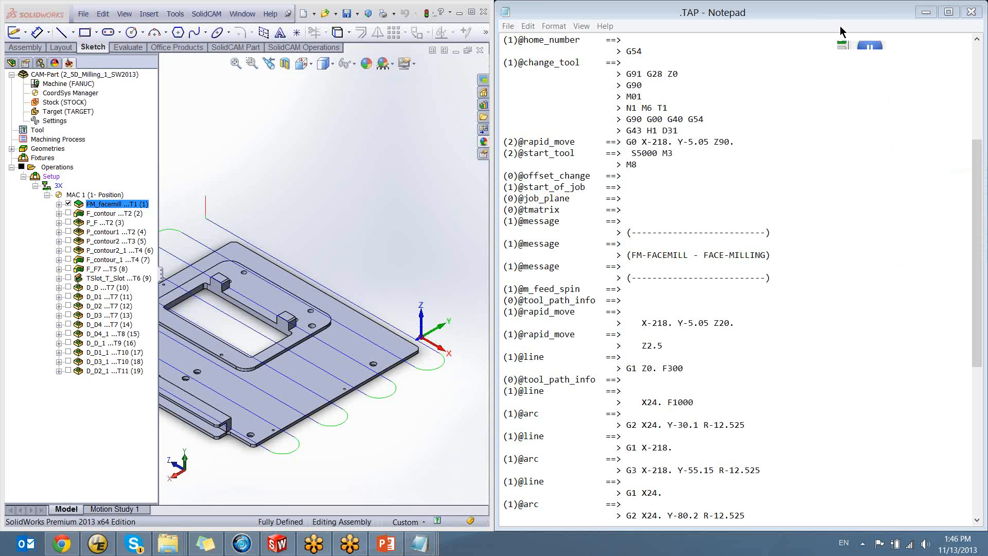
{"action": "left_click", "coordinate": [765, 13]}
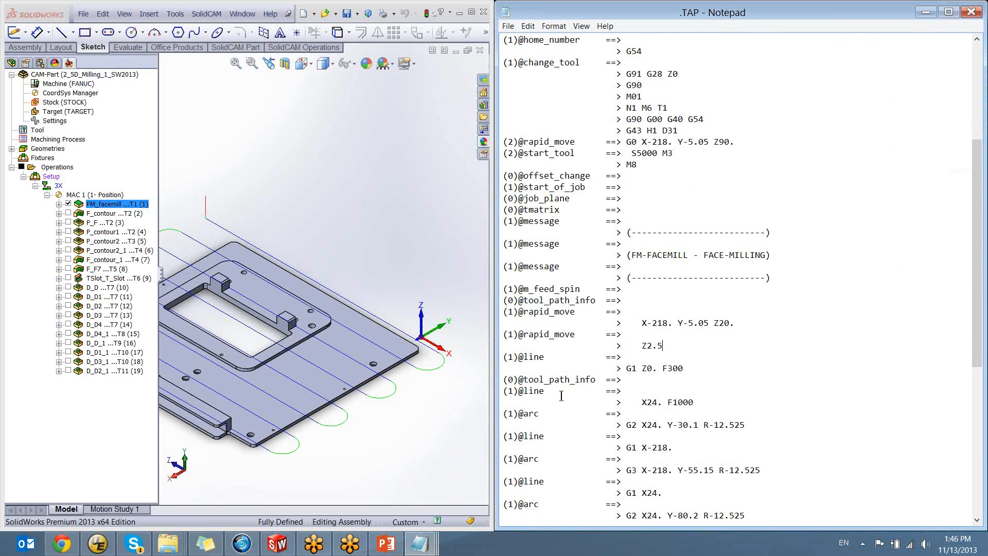
{"action": "middle_click_drag", "start_coordinate": [232, 273], "coordinate": [250, 341], "text": "ctrl"}
{"action": "scroll", "coordinate": [255, 294], "scroll_direction": "down", "scroll_amount": 4}
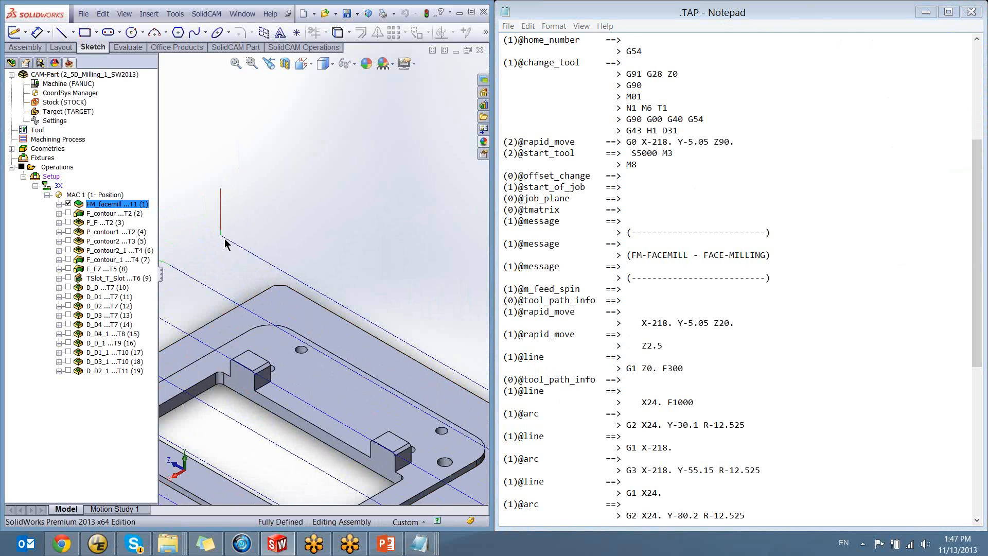
{"action": "middle_click_drag", "start_coordinate": [222, 240], "coordinate": [296, 329], "text": "ctrl"}
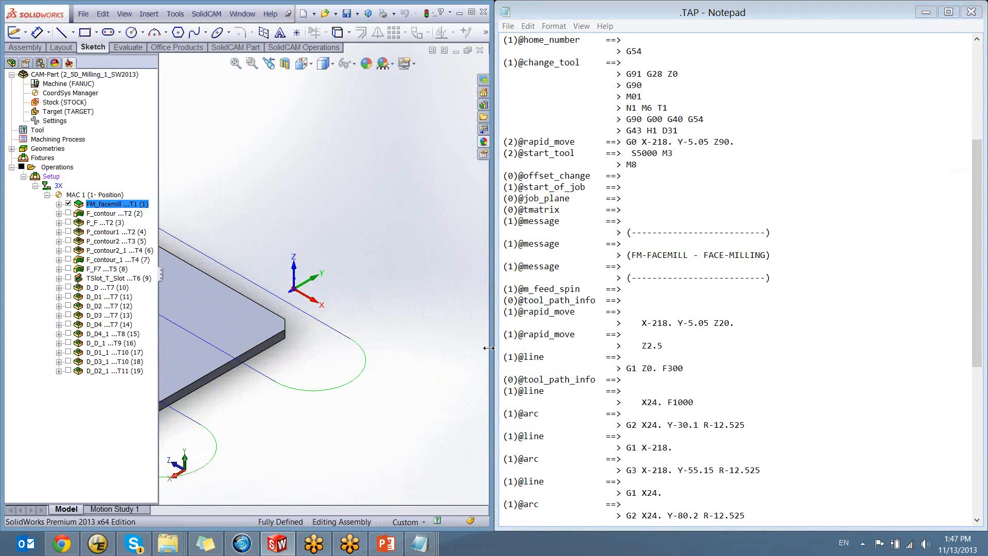
{"action": "left_click_drag", "start_coordinate": [504, 357], "coordinate": [695, 411]}
{"action": "left_click", "coordinate": [629, 413]}
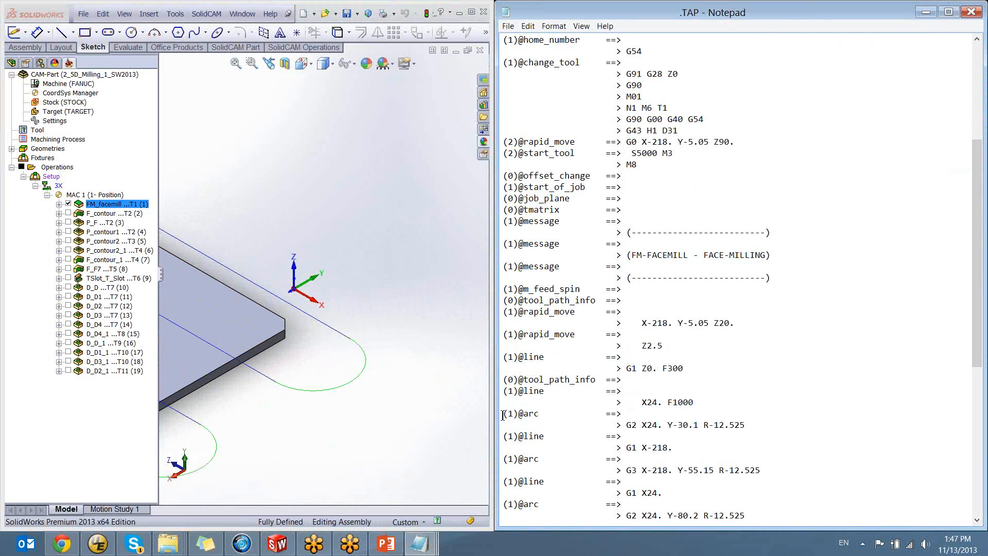
{"action": "left_click_drag", "start_coordinate": [503, 415], "coordinate": [540, 415]}
{"action": "left_click", "coordinate": [578, 416]}
{"action": "left_click_drag", "start_coordinate": [632, 425], "coordinate": [752, 427]}
{"action": "left_click", "coordinate": [749, 426]}
{"action": "left_click_drag", "start_coordinate": [631, 425], "coordinate": [639, 426]}
{"action": "left_click", "coordinate": [651, 429]}
{"action": "left_click_drag", "start_coordinate": [635, 471], "coordinate": [624, 471]}
{"action": "left_click", "coordinate": [638, 473]}
{"action": "left_click_drag", "start_coordinate": [627, 426], "coordinate": [639, 426]}
{"action": "left_click", "coordinate": [652, 425]}
Compare the green arcs at both ends of the toolpath with the block G3 X-218. Y-55.15 R-12.525
{"action": "middle_click_drag", "start_coordinate": [263, 282], "coordinate": [474, 373], "text": "ctrl"}
{"action": "scroll", "coordinate": [319, 400], "scroll_direction": "up", "scroll_amount": 4}
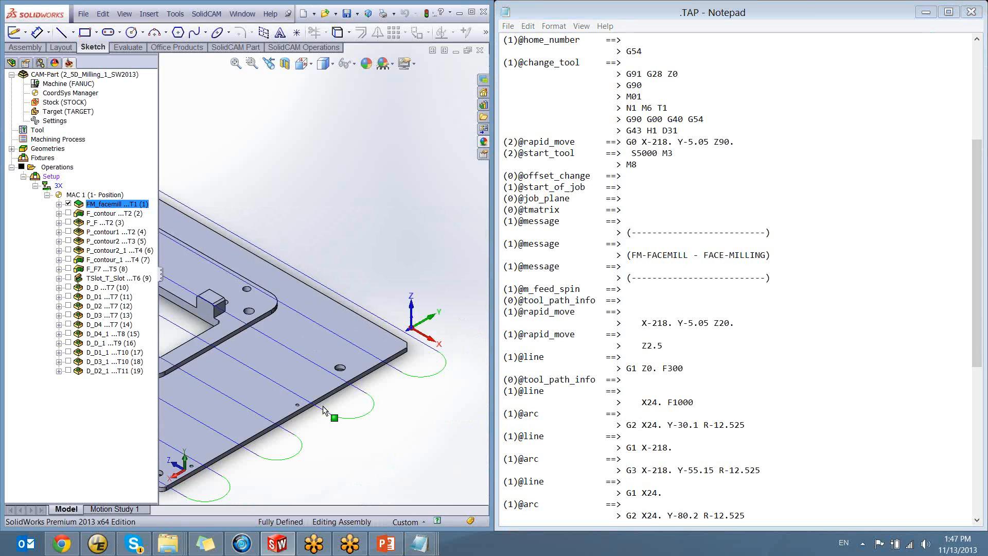
{"action": "middle_click_drag", "start_coordinate": [175, 206], "coordinate": [319, 265], "text": "ctrl"}
{"action": "scroll", "coordinate": [319, 265], "scroll_direction": "down", "scroll_amount": 2}
{"action": "middle_click_drag", "start_coordinate": [220, 254], "coordinate": [366, 381], "text": "ctrl"}
{"action": "scroll", "coordinate": [366, 381], "scroll_direction": "down", "scroll_amount": 3}
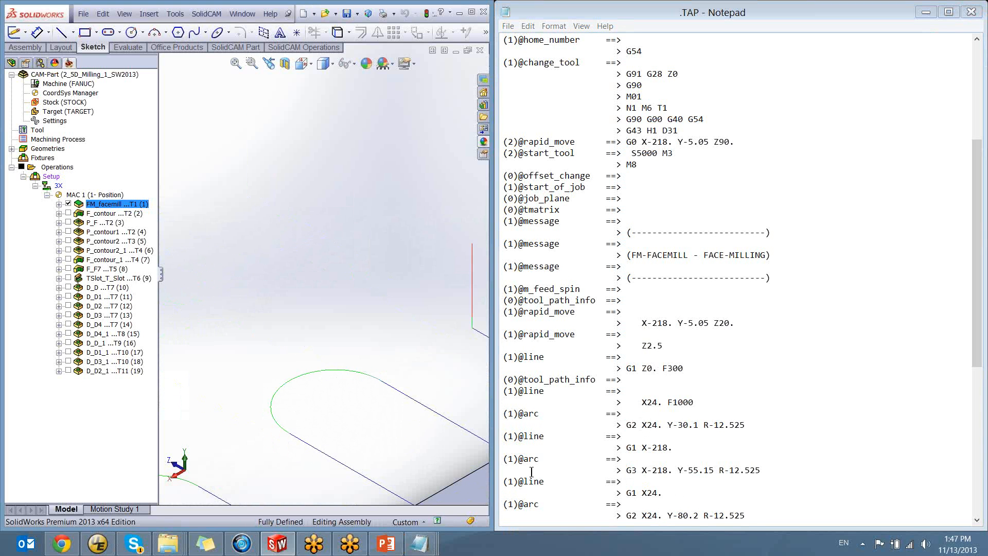
{"action": "left_click", "coordinate": [633, 470]}
{"action": "left_click", "coordinate": [767, 470]}
{"action": "scroll", "coordinate": [692, 449], "scroll_direction": "down", "scroll_amount": 4}
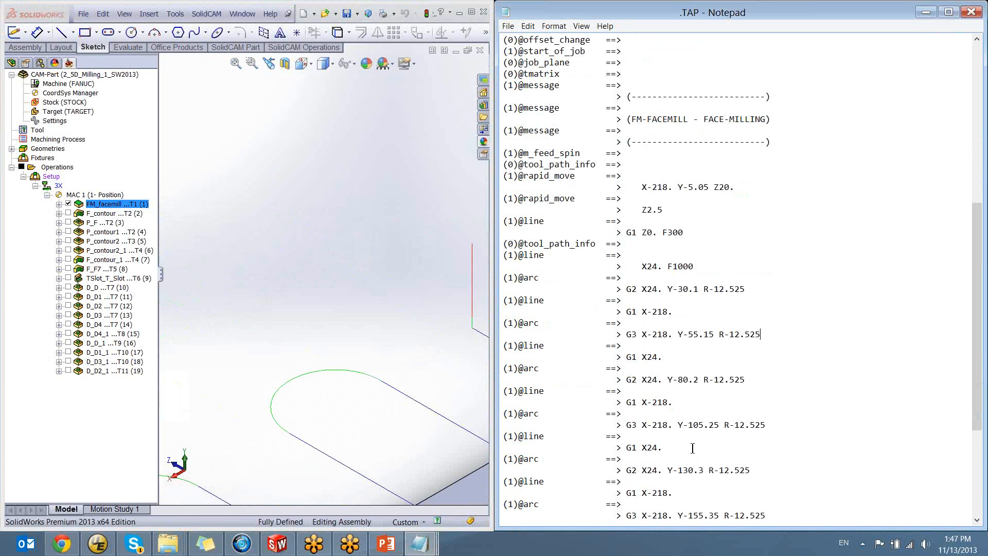
{"action": "scroll", "coordinate": [693, 448], "scroll_direction": "down", "scroll_amount": 4}
{"action": "left_click_drag", "start_coordinate": [632, 108], "coordinate": [733, 444]}
{"action": "left_click", "coordinate": [710, 450]}
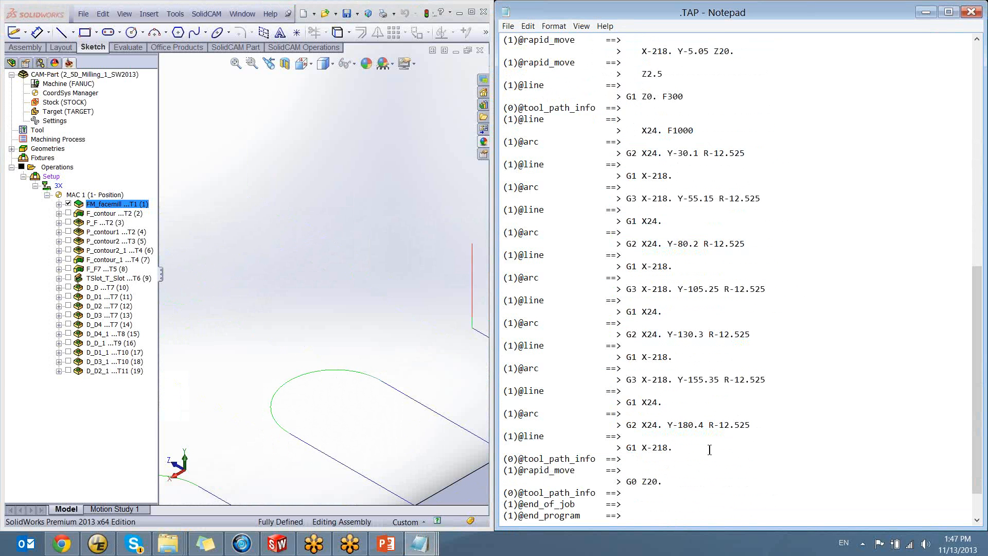
{"action": "scroll", "coordinate": [709, 450], "scroll_direction": "down", "scroll_amount": 2}
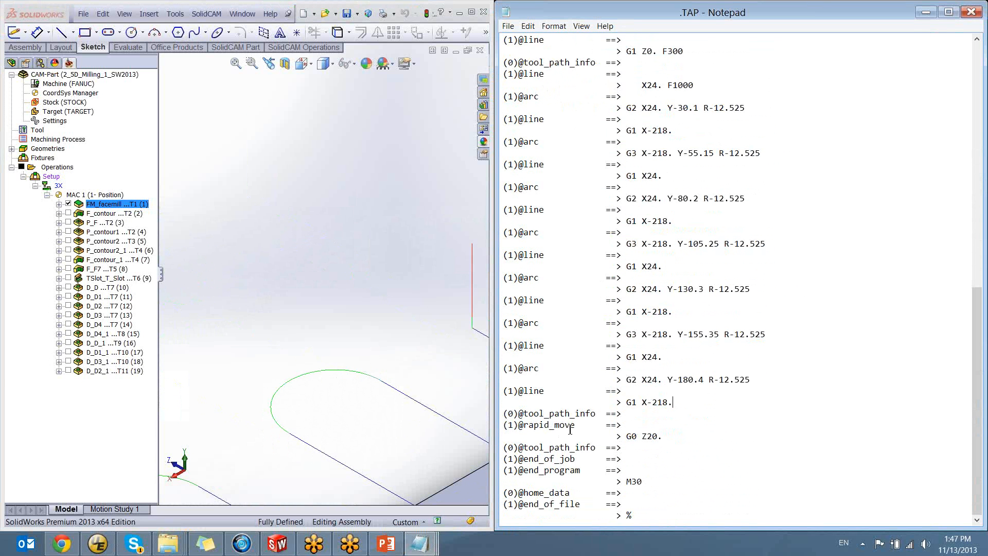
{"action": "left_click_drag", "start_coordinate": [580, 425], "coordinate": [500, 426]}
{"action": "left_click", "coordinate": [585, 425]}
{"action": "left_click_drag", "start_coordinate": [582, 460], "coordinate": [500, 460]}
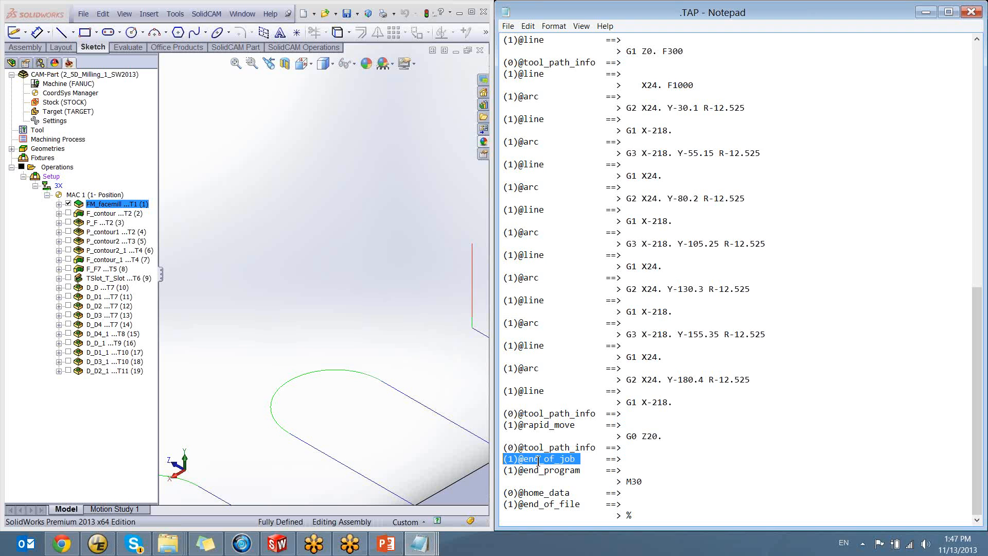
{"action": "left_click_drag", "start_coordinate": [584, 470], "coordinate": [489, 472]}
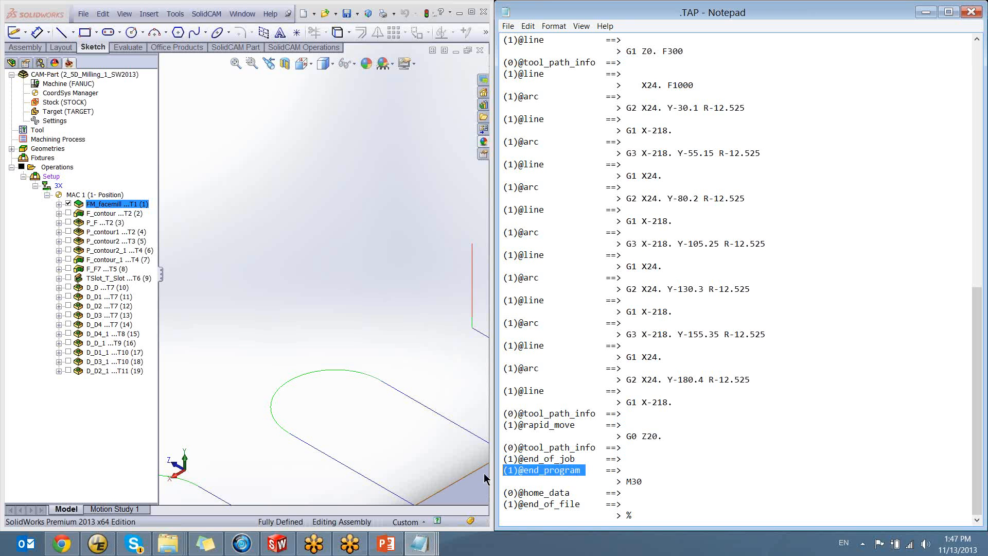
{"action": "left_click_drag", "start_coordinate": [642, 481], "coordinate": [622, 481]}
{"action": "left_click", "coordinate": [571, 495]}
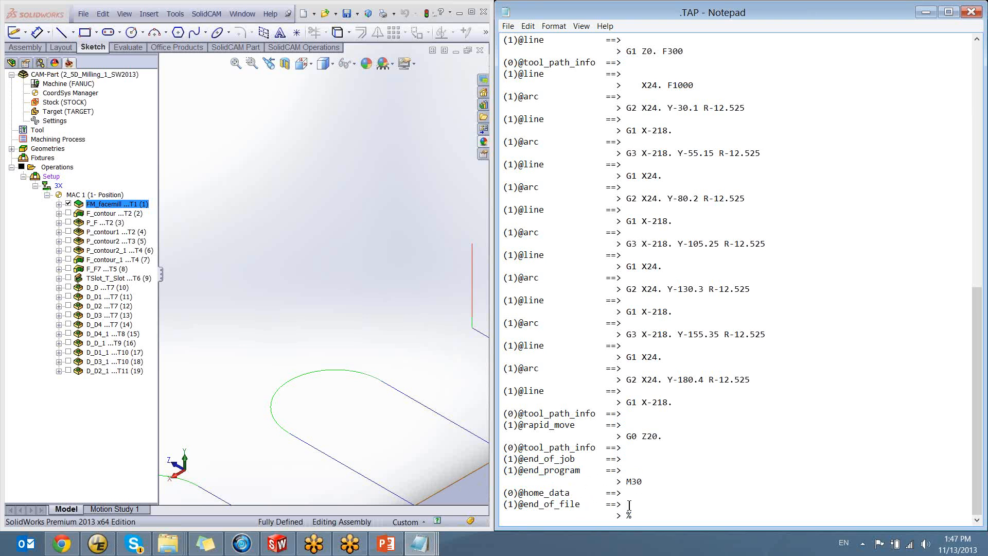
{"action": "left_click_drag", "start_coordinate": [630, 505], "coordinate": [493, 504]}
{"action": "mouse_move", "coordinate": [633, 508]}
{"action": "left_mouse_down"}
{"action": "mouse_move", "coordinate": [644, 516]}
{"action": "mouse_move", "coordinate": [626, 515]}
{"action": "left_mouse_up"}
{"action": "left_click", "coordinate": [642, 517]}
{"action": "mouse_move", "coordinate": [642, 518]}
{"action": "left_mouse_down"}
{"action": "mouse_move", "coordinate": [627, 513]}
{"action": "mouse_move", "coordinate": [632, 530]}
{"action": "left_mouse_up"}
{"action": "scroll", "coordinate": [711, 342], "scroll_direction": "up", "scroll_amount": 15}
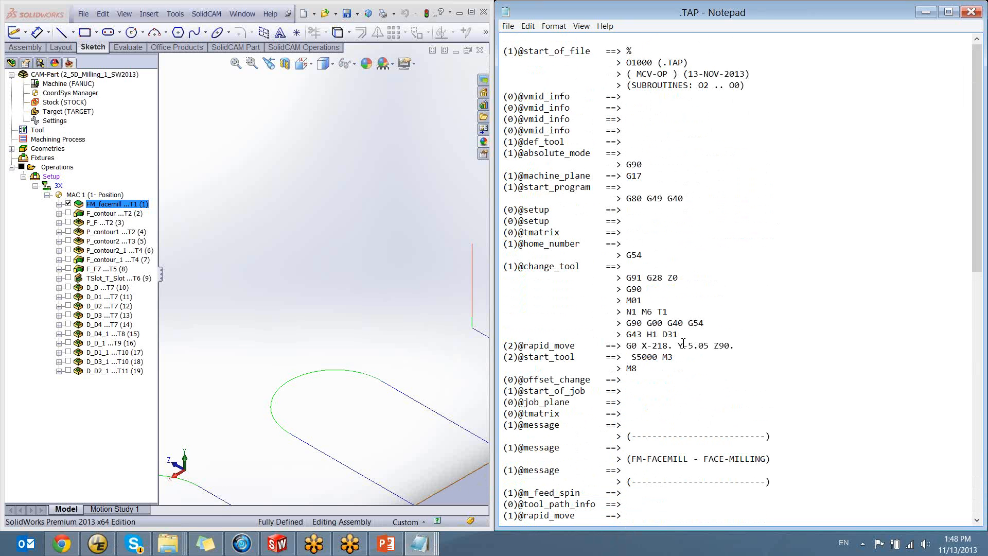
{"action": "left_click_drag", "start_coordinate": [503, 51], "coordinate": [595, 51]}
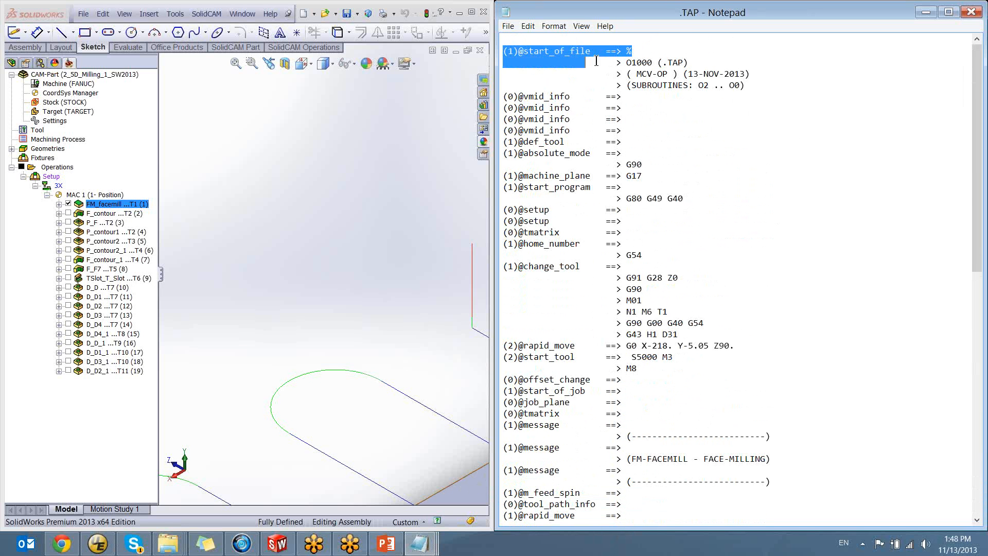
{"action": "left_click", "coordinate": [596, 51]}
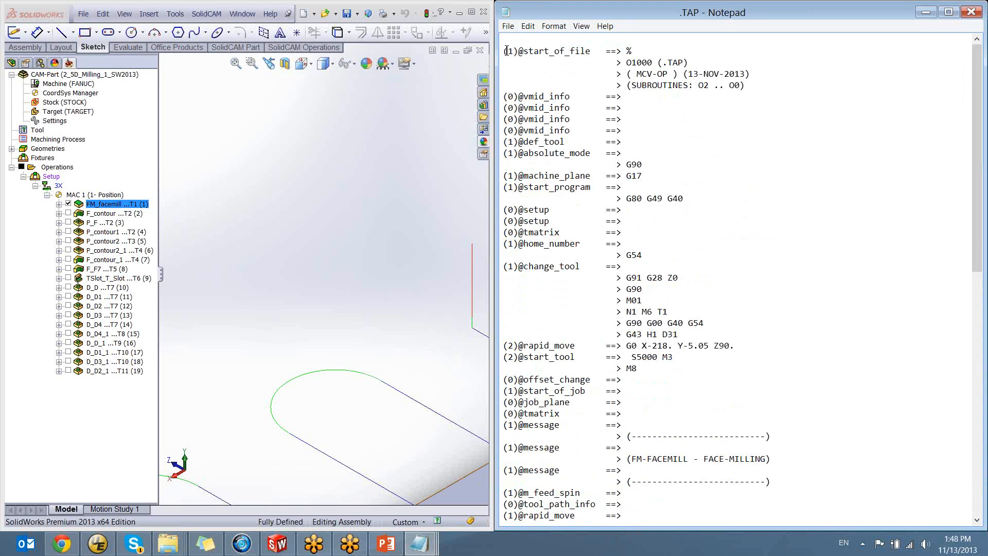
{"action": "left_click_drag", "start_coordinate": [519, 62], "coordinate": [528, 187]}
{"action": "left_click", "coordinate": [545, 376]}
{"action": "left_click_drag", "start_coordinate": [627, 52], "coordinate": [744, 84]}
{"action": "left_click", "coordinate": [745, 84]}
{"action": "left_click", "coordinate": [692, 359]}
{"action": "scroll", "coordinate": [685, 350], "scroll_direction": "down", "scroll_amount": 3}
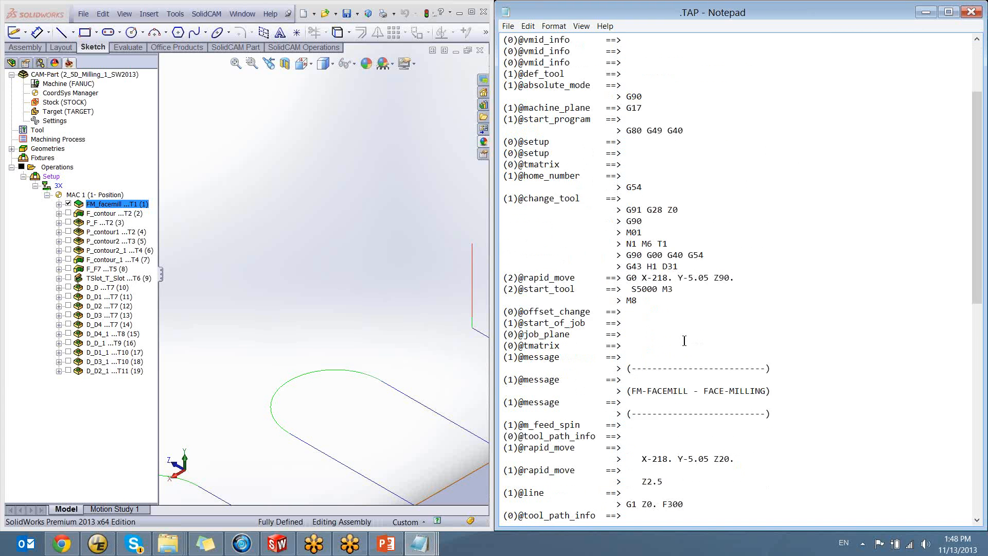
{"action": "scroll", "coordinate": [674, 361], "scroll_direction": "up", "scroll_amount": 3}
{"action": "left_click_drag", "start_coordinate": [629, 86], "coordinate": [752, 75]}
{"action": "left_click", "coordinate": [741, 87]}
{"action": "left_click", "coordinate": [624, 87]}
{"action": "left_click", "coordinate": [726, 92]}
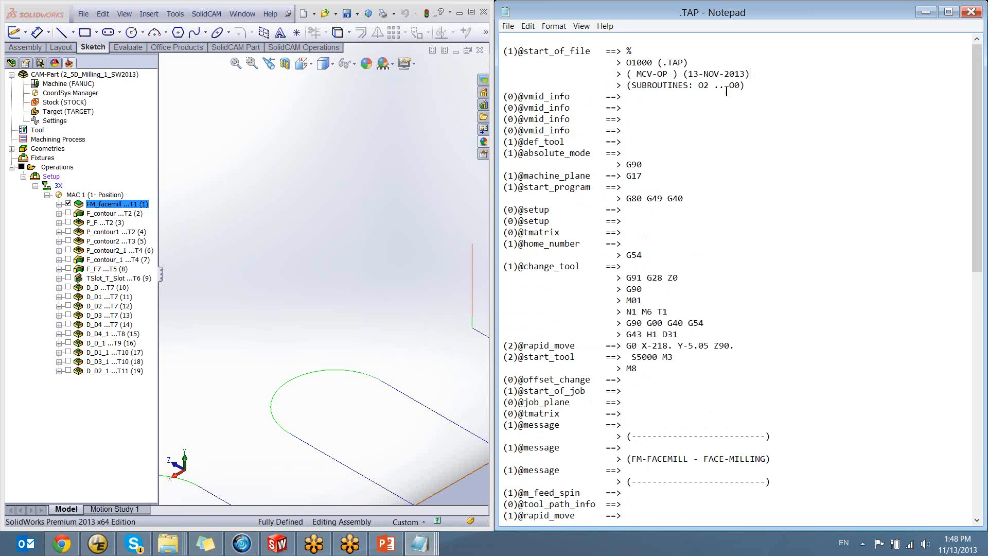
{"action": "left_click_drag", "start_coordinate": [626, 75], "coordinate": [502, 52]}
{"action": "left_click", "coordinate": [746, 75]}
{"action": "left_click", "coordinate": [704, 62]}
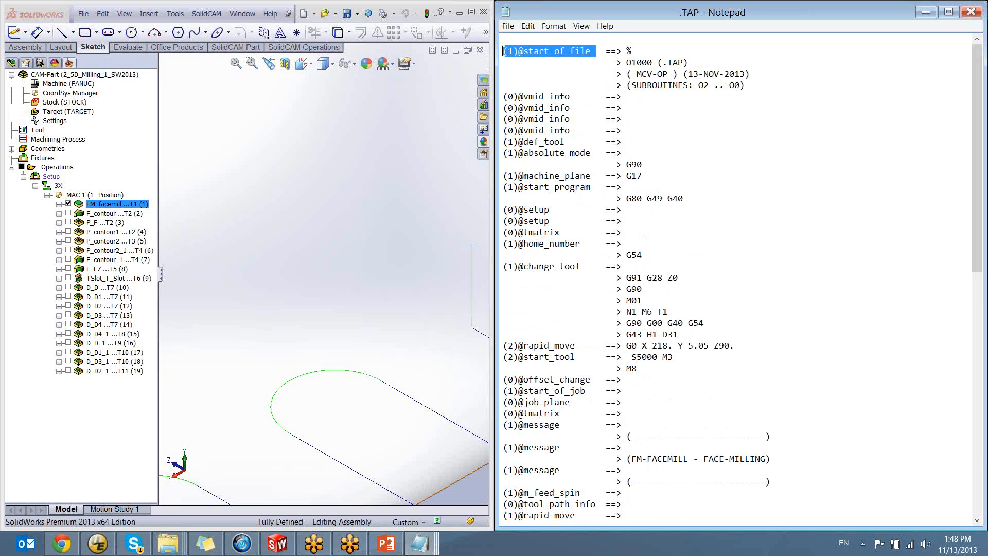
{"action": "left_click", "coordinate": [537, 62]}
{"action": "left_click_drag", "start_coordinate": [591, 51], "coordinate": [517, 52]}
{"action": "right_click", "coordinate": [535, 51]}
{"action": "left_click", "coordinate": [562, 88]}
{"action": "left_click", "coordinate": [99, 546]}
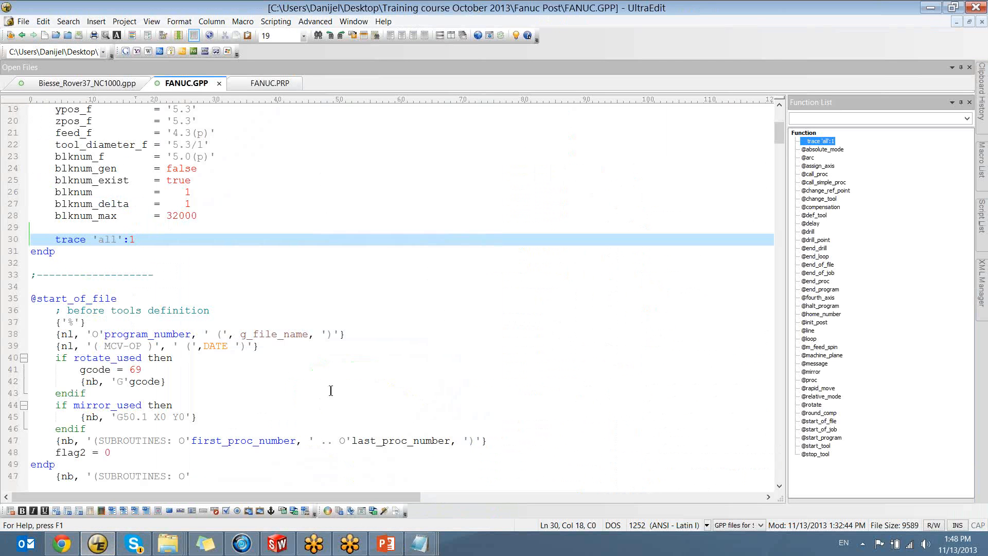
{"action": "scroll", "coordinate": [275, 354], "scroll_direction": "up", "scroll_amount": 6}
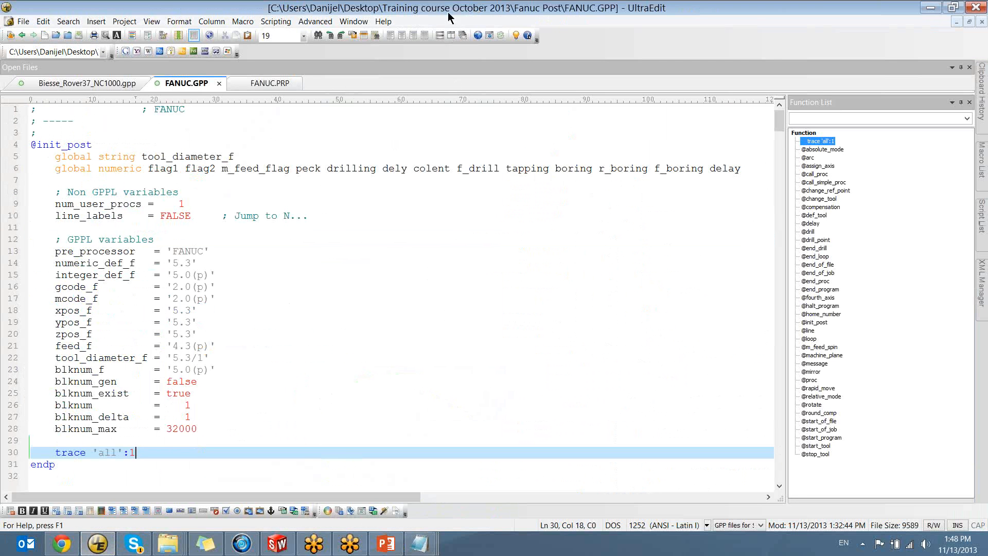
{"action": "left_click", "coordinate": [329, 381]}
{"action": "key", "text": "ctrl+f"}
{"action": "type", "text": "false"}
{"action": "key", "text": "ctrl+a"}
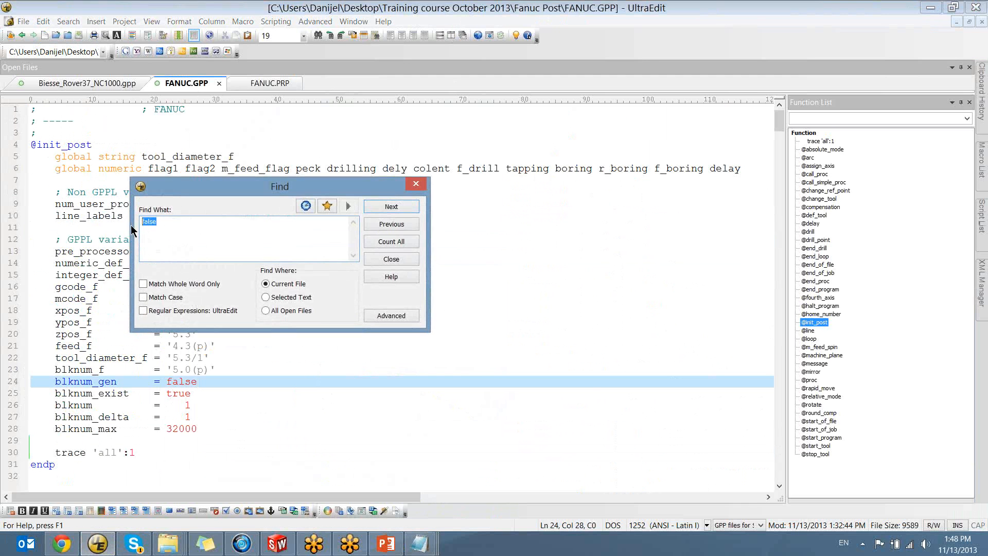
{"action": "key", "text": "ctrl+v"}
{"action": "key", "text": "Return"}
{"action": "key", "text": "Escape"}
{"action": "left_click", "coordinate": [119, 310]}
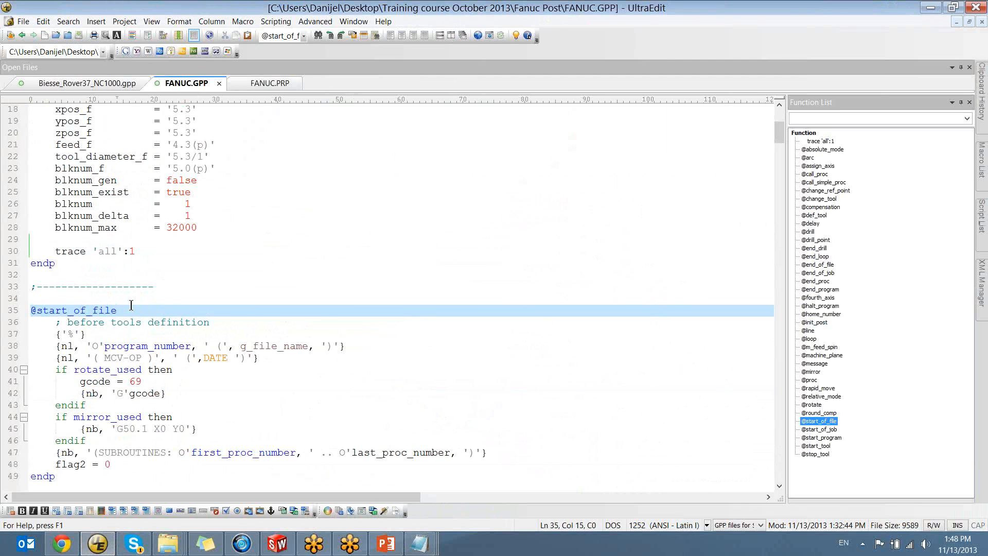
{"action": "scroll", "coordinate": [63, 286], "scroll_direction": "down", "scroll_amount": 1}
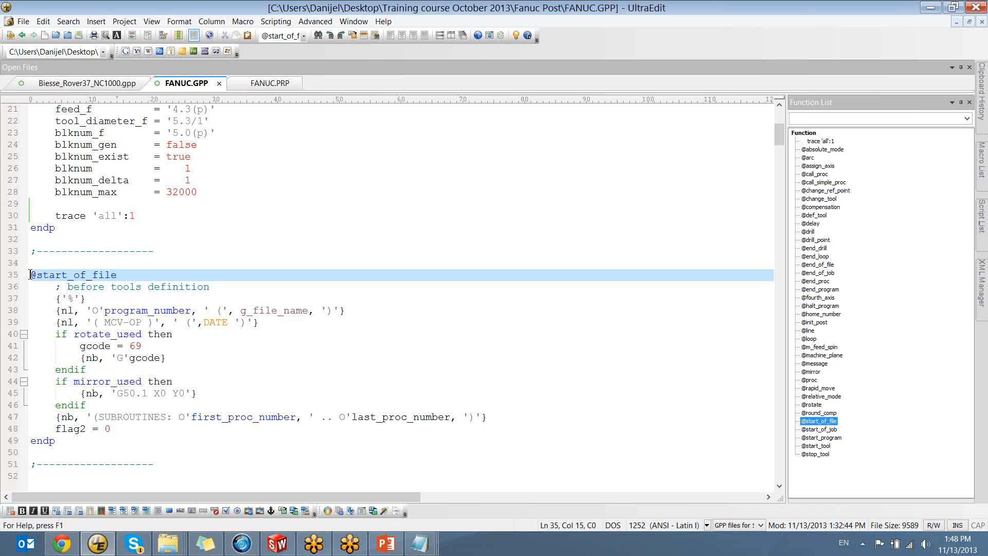
{"action": "left_click_drag", "start_coordinate": [57, 306], "coordinate": [361, 313]}
{"action": "left_click", "coordinate": [89, 303]}
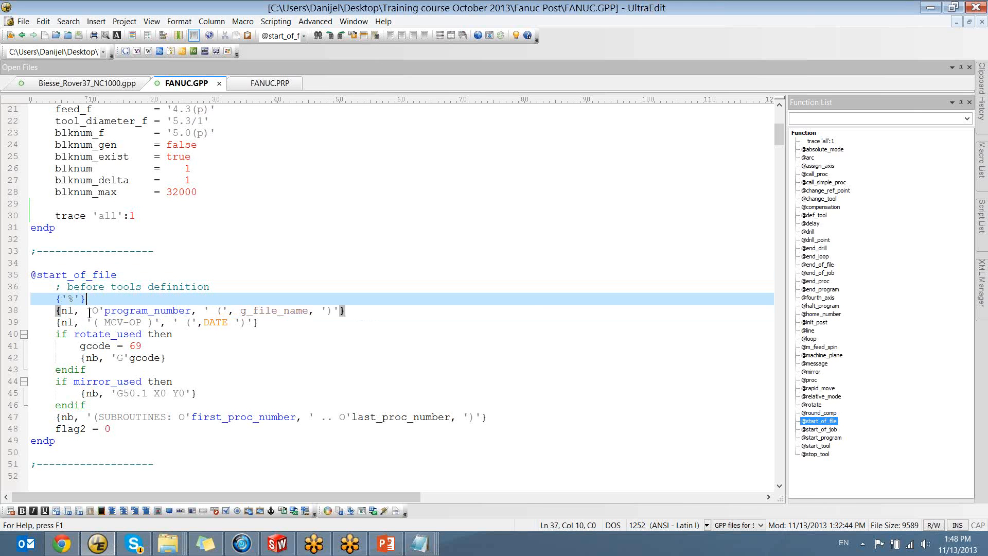
{"action": "left_click_drag", "start_coordinate": [89, 312], "coordinate": [180, 311]}
{"action": "left_click", "coordinate": [302, 311]}
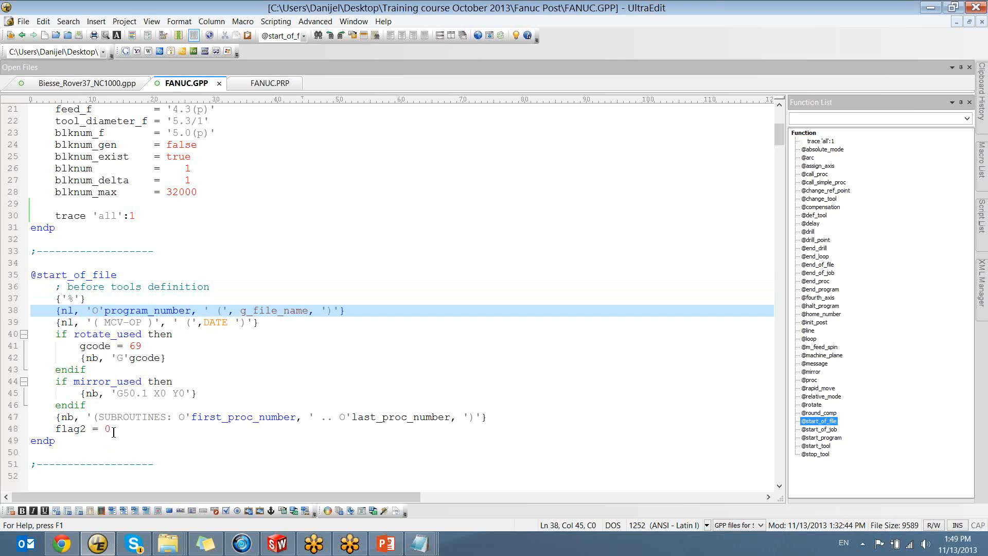
{"action": "left_click_drag", "start_coordinate": [111, 429], "coordinate": [99, 312]}
{"action": "left_click", "coordinate": [166, 323]}
{"action": "left_click", "coordinate": [87, 300]}
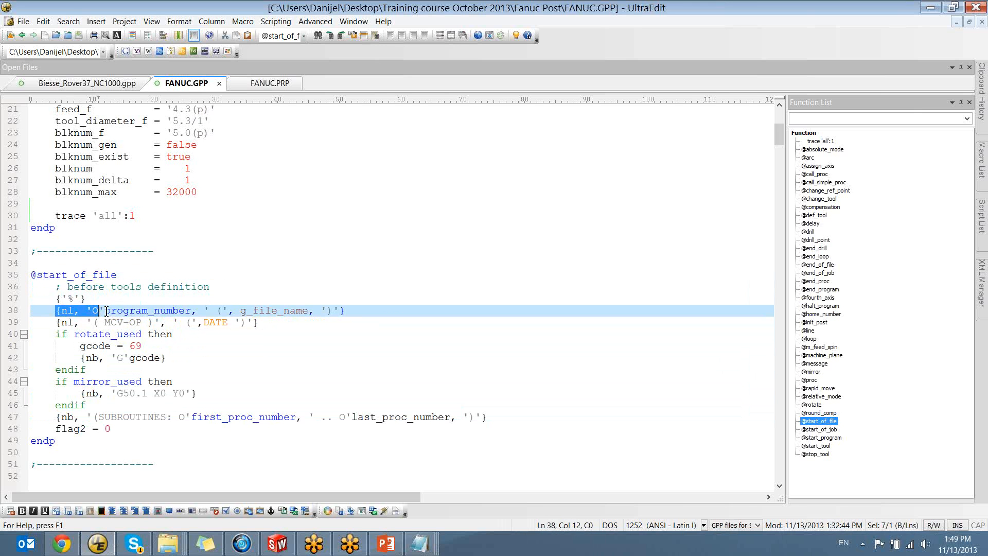
{"action": "left_click", "coordinate": [142, 311]}
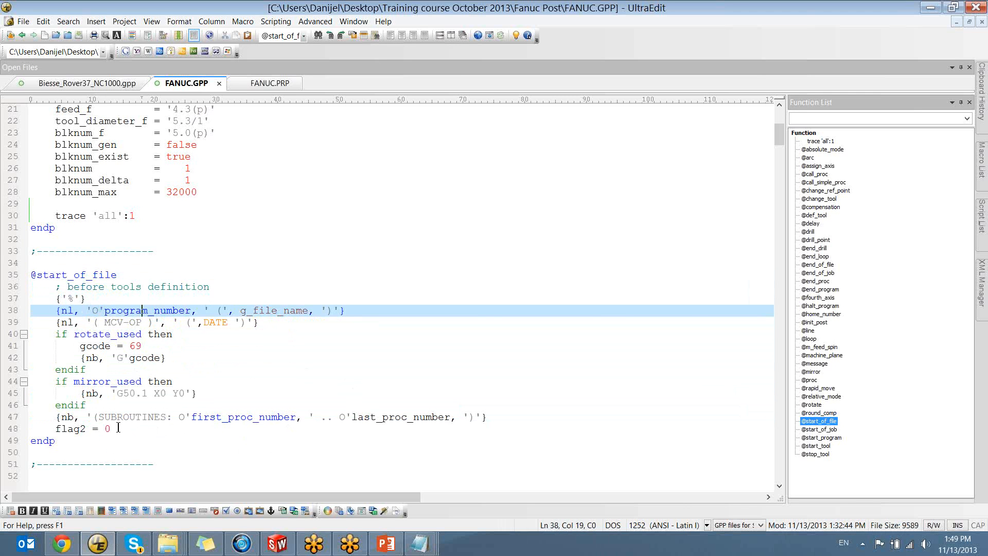
Switch to PowerPoint, start the slide show at the Trace statement slide and advance to the "Debug mode" slide
{"action": "left_click", "coordinate": [386, 544]}
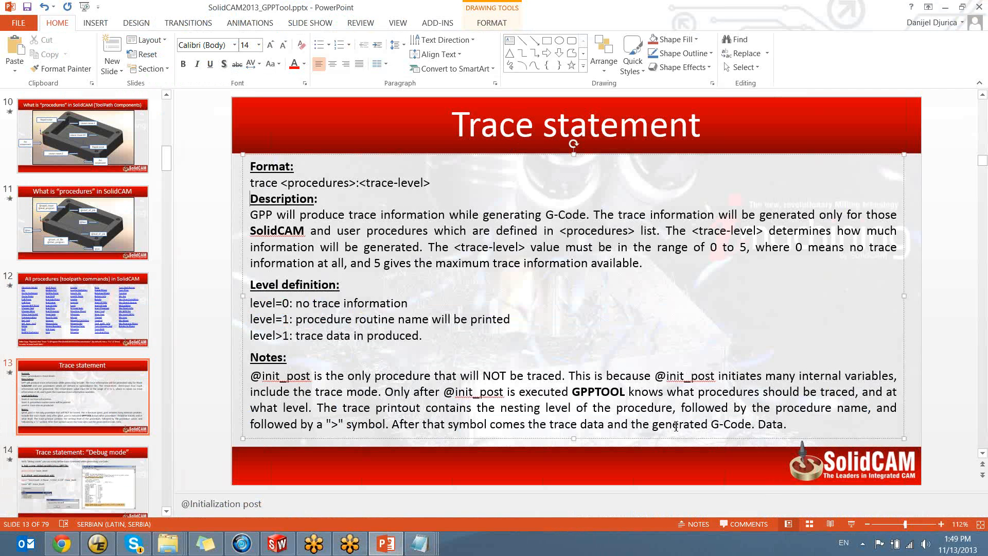
{"action": "left_click", "coordinate": [851, 524]}
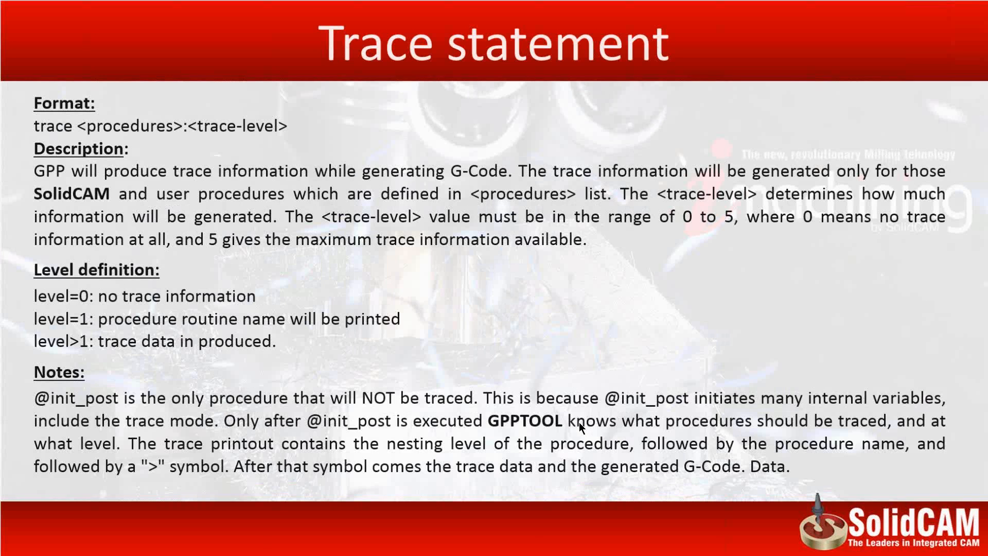
{"action": "left_click", "coordinate": [560, 318]}
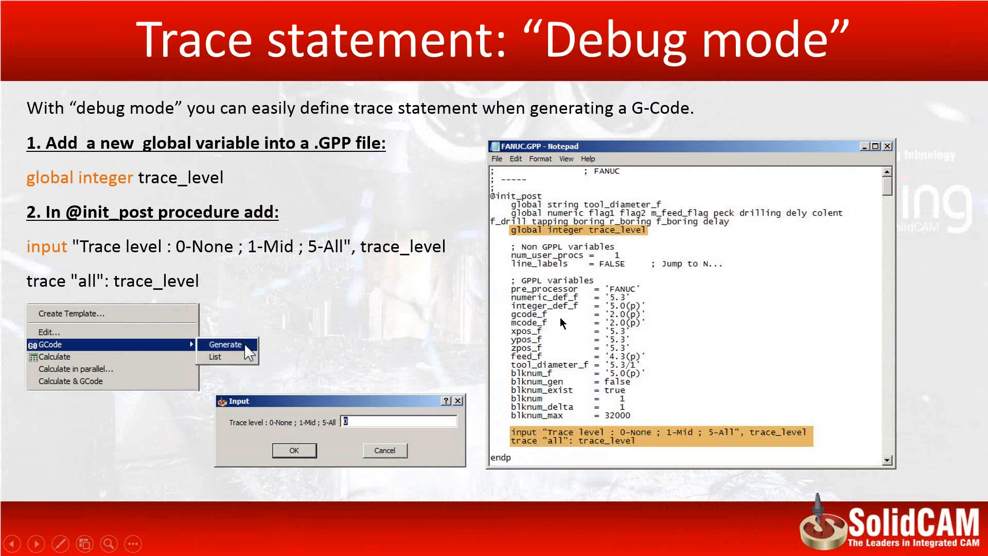